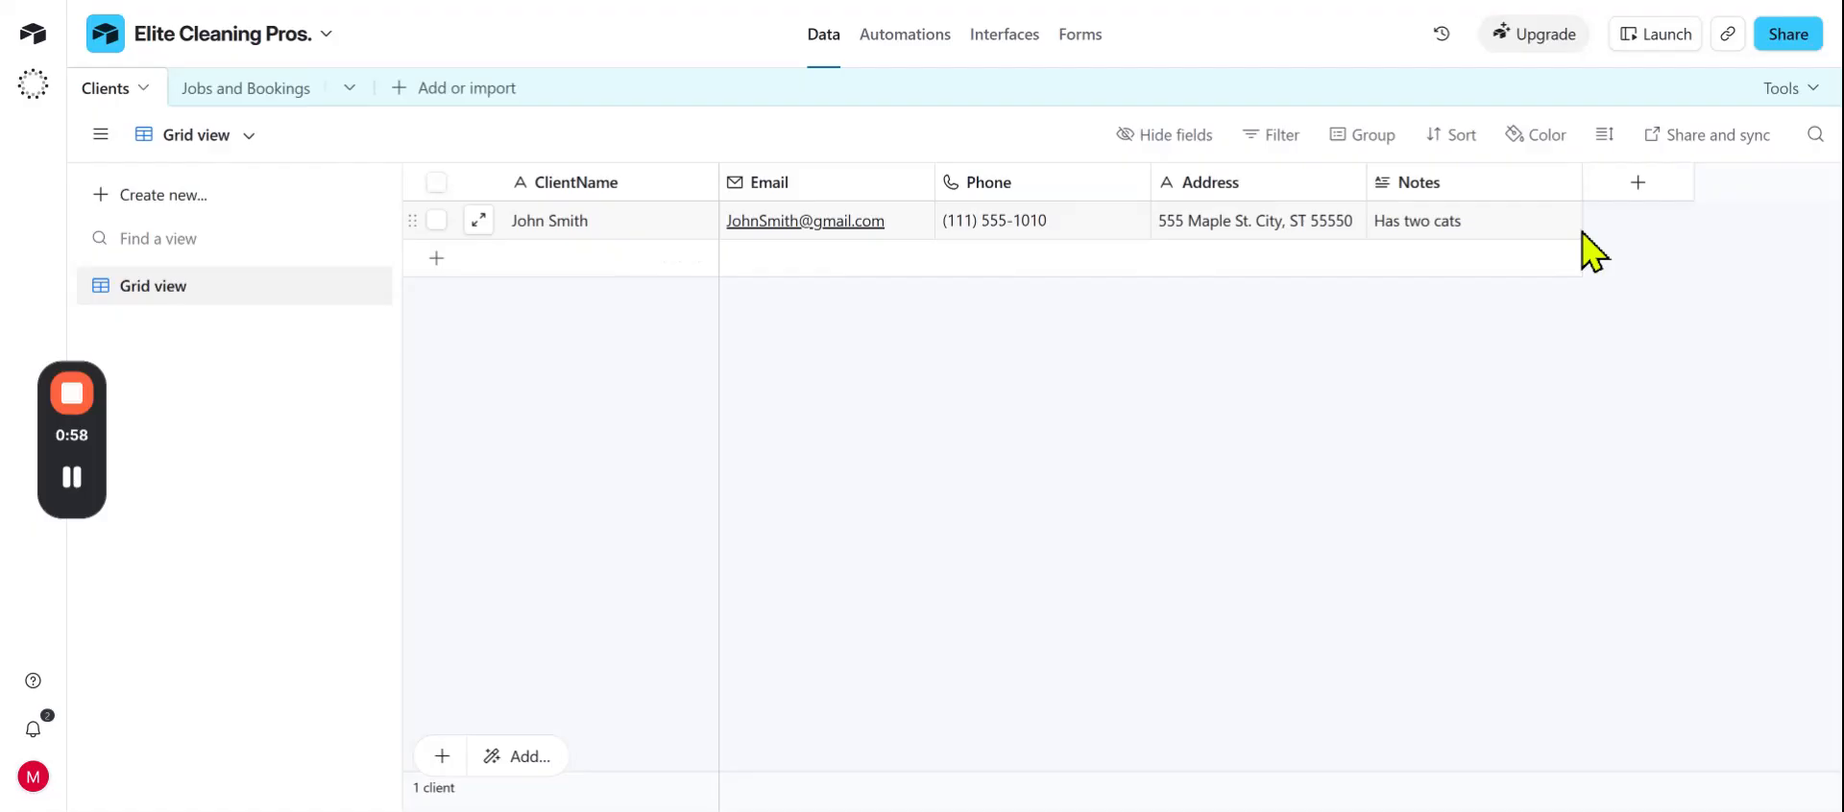
- Add a new field to the Jobs and Bookings table that links to records in the Clients table
{"action": "left_click", "coordinate": [271, 88]}
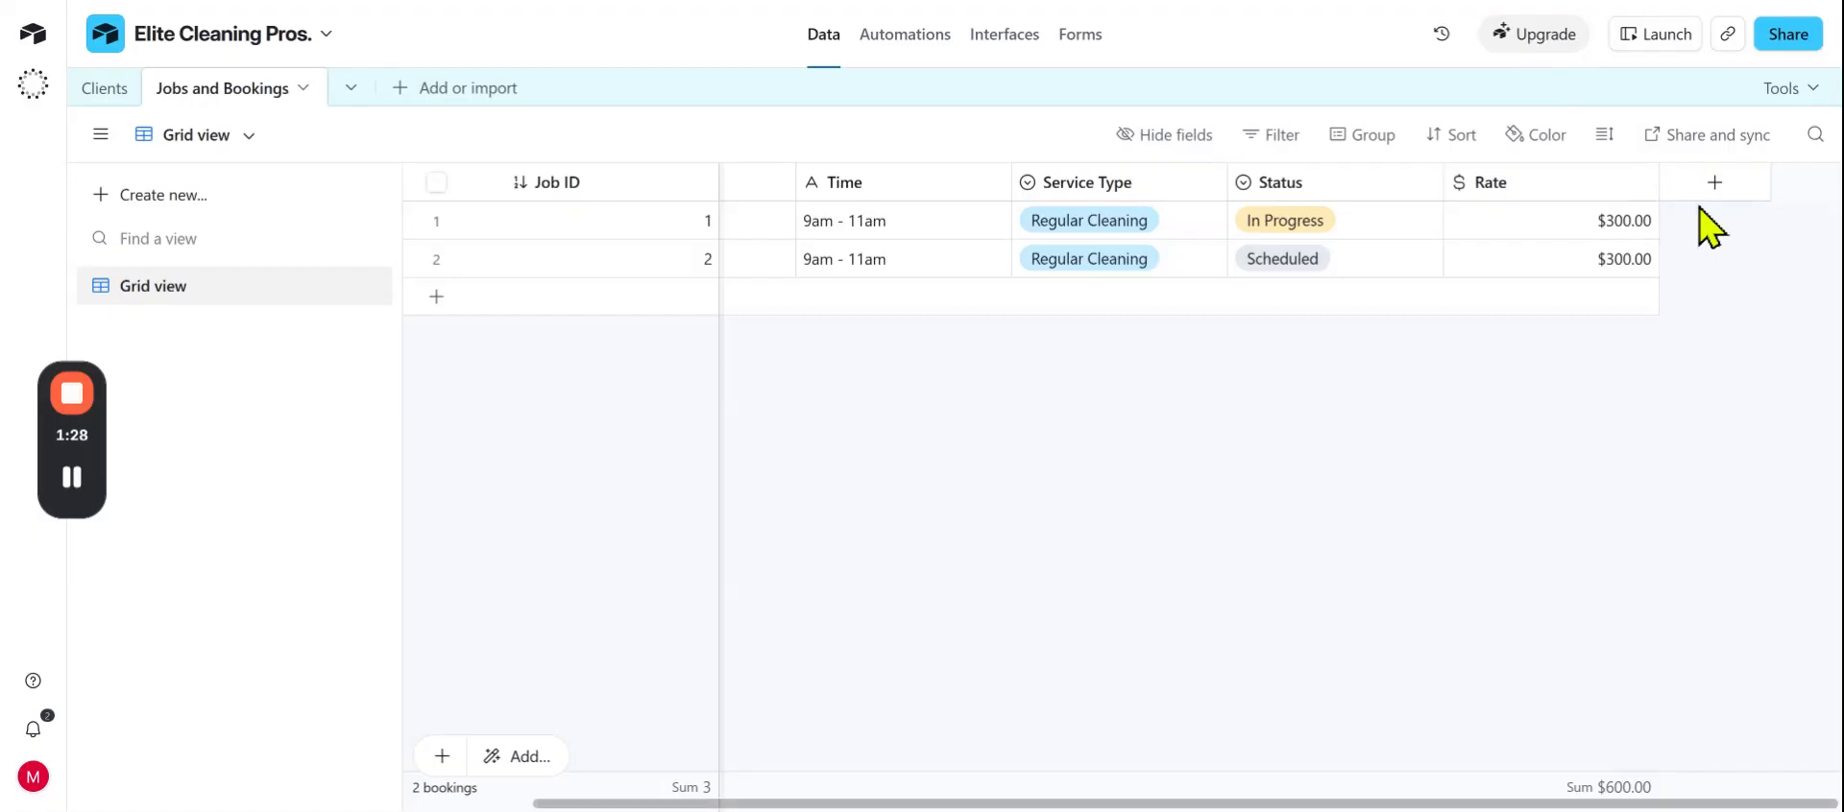
{"action": "left_click", "coordinate": [1712, 184]}
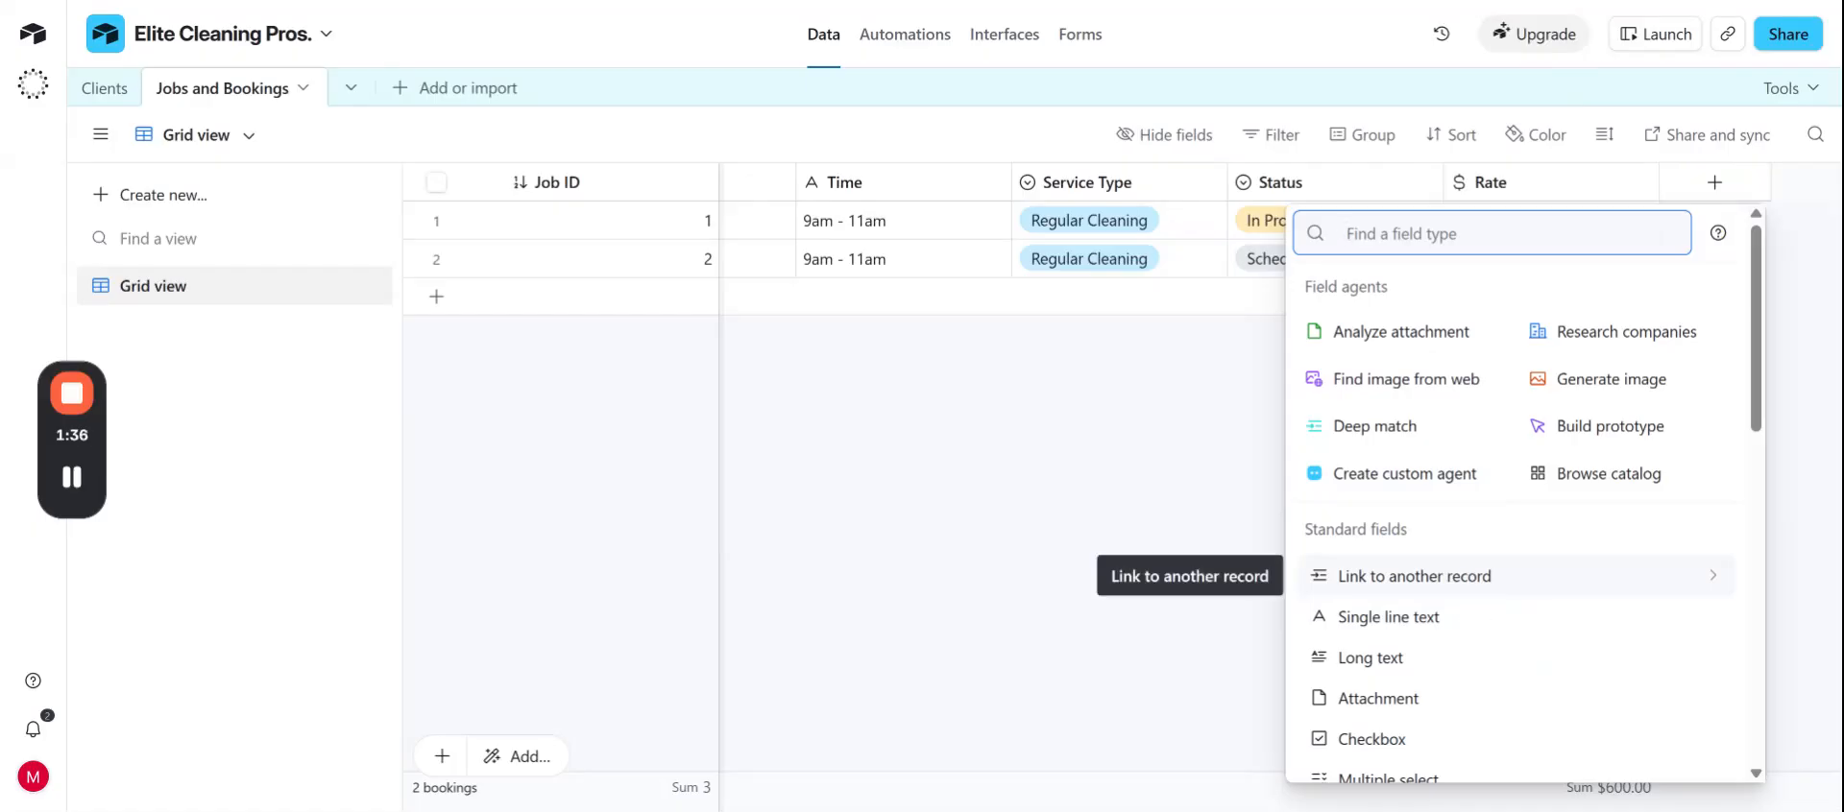
{"action": "left_click", "coordinate": [1479, 576]}
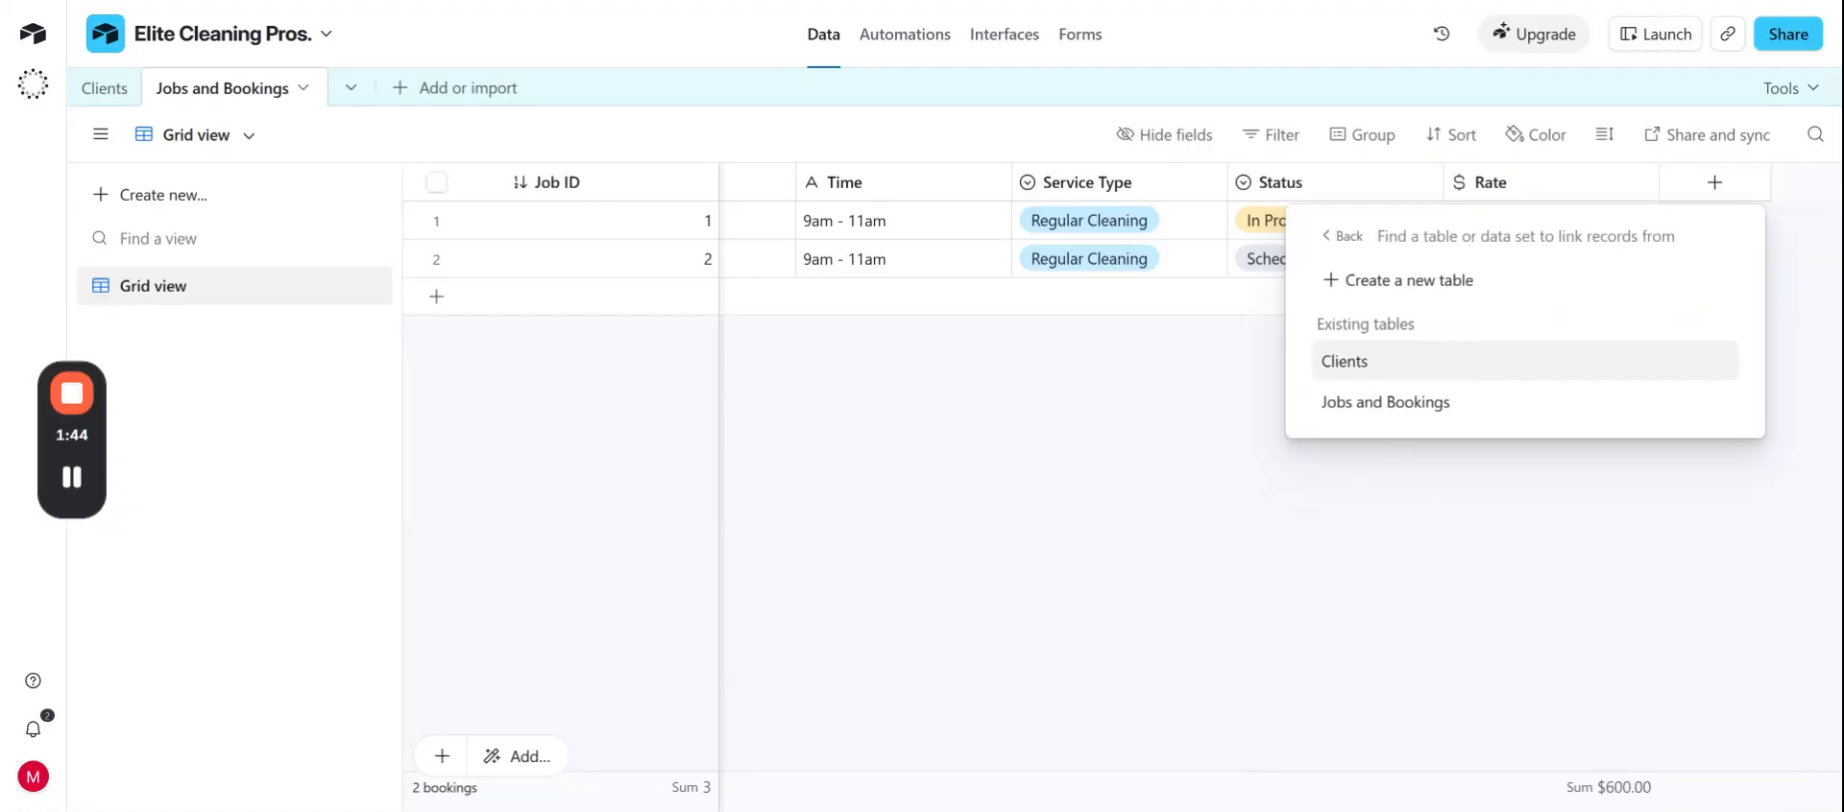
{"action": "left_click", "coordinate": [1384, 364]}
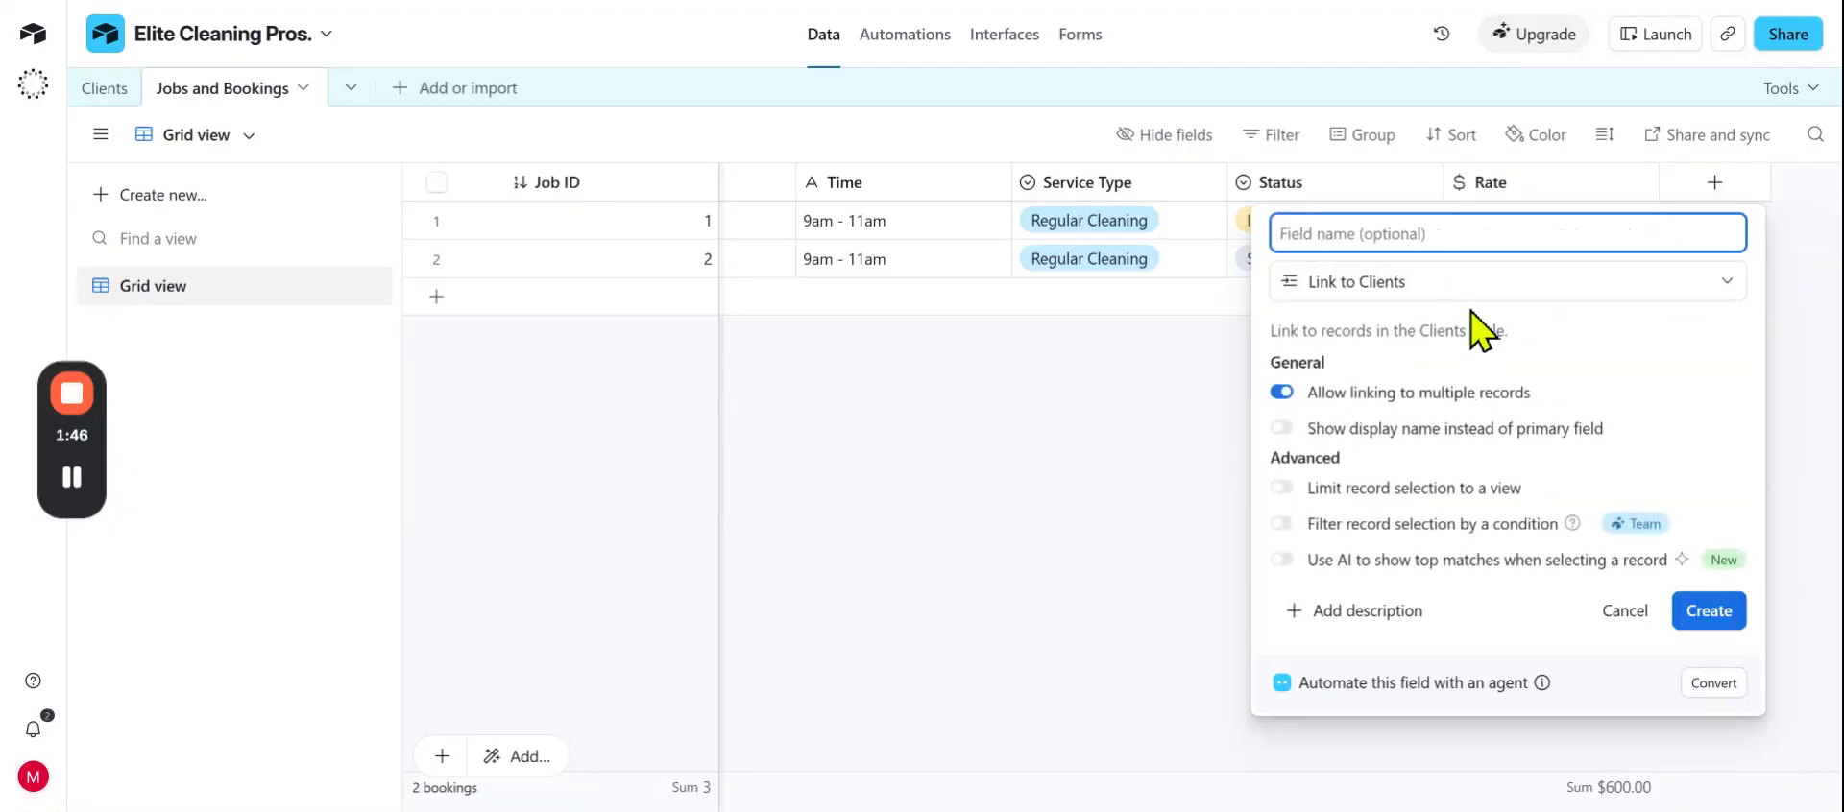
- Name the linked field ClientName and create it without adding any lookup fields
{"action": "type", "text": "Cleint"}
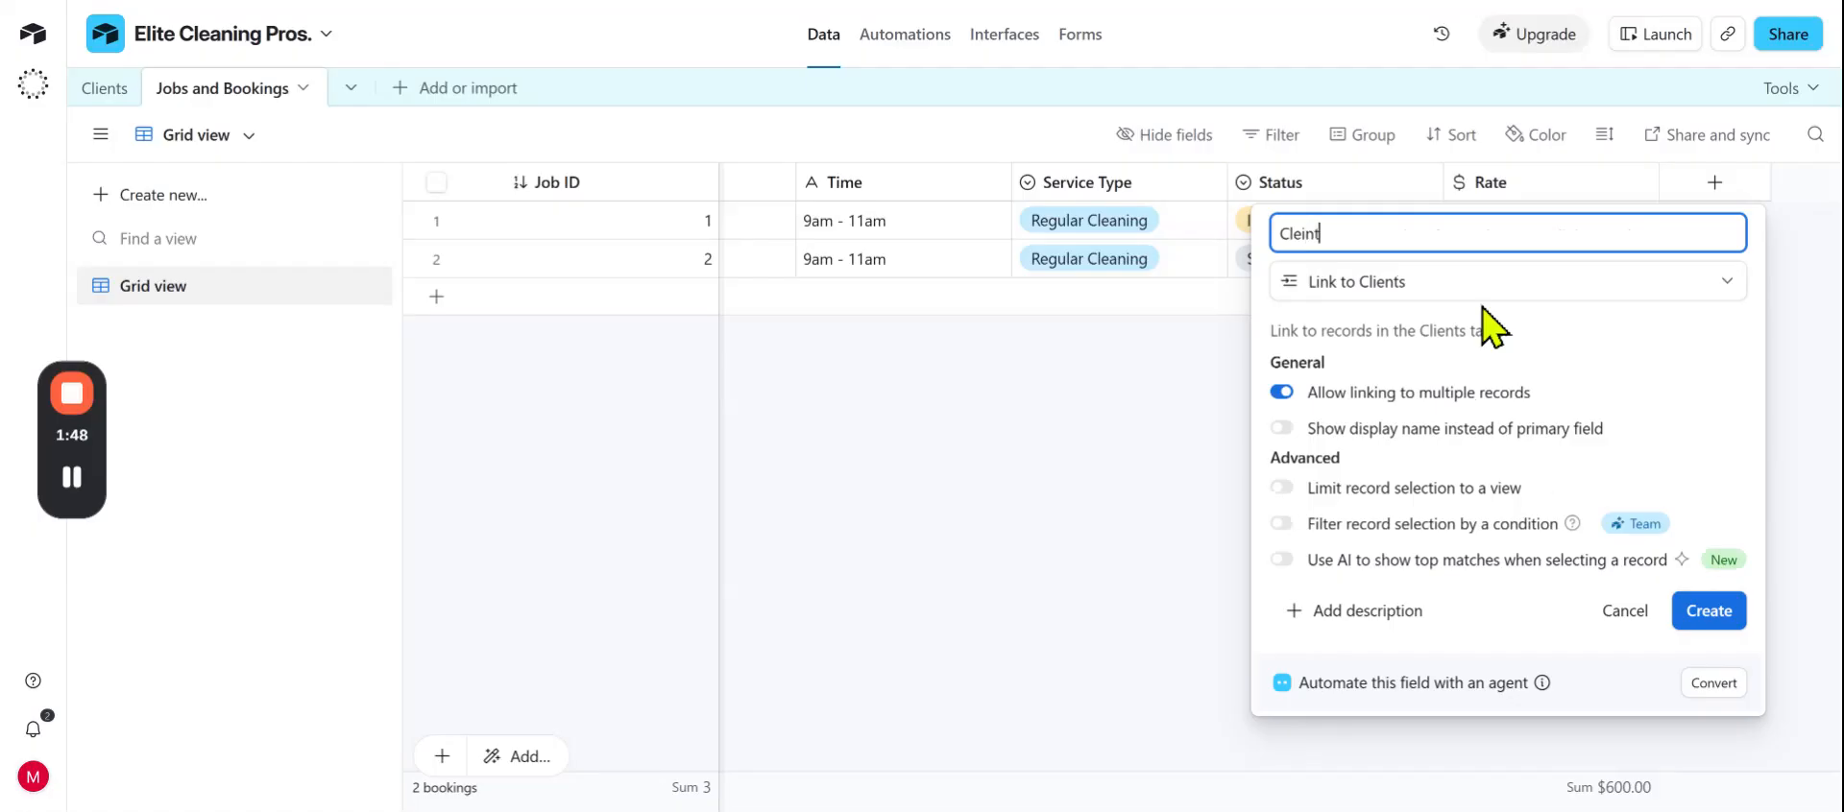
{"action": "key", "text": "BackSpace"}
{"action": "key", "text": "BackSpace"}
{"action": "key", "text": "BackSpace"}
{"action": "key", "text": "BackSpace"}
{"action": "type", "text": "i"}
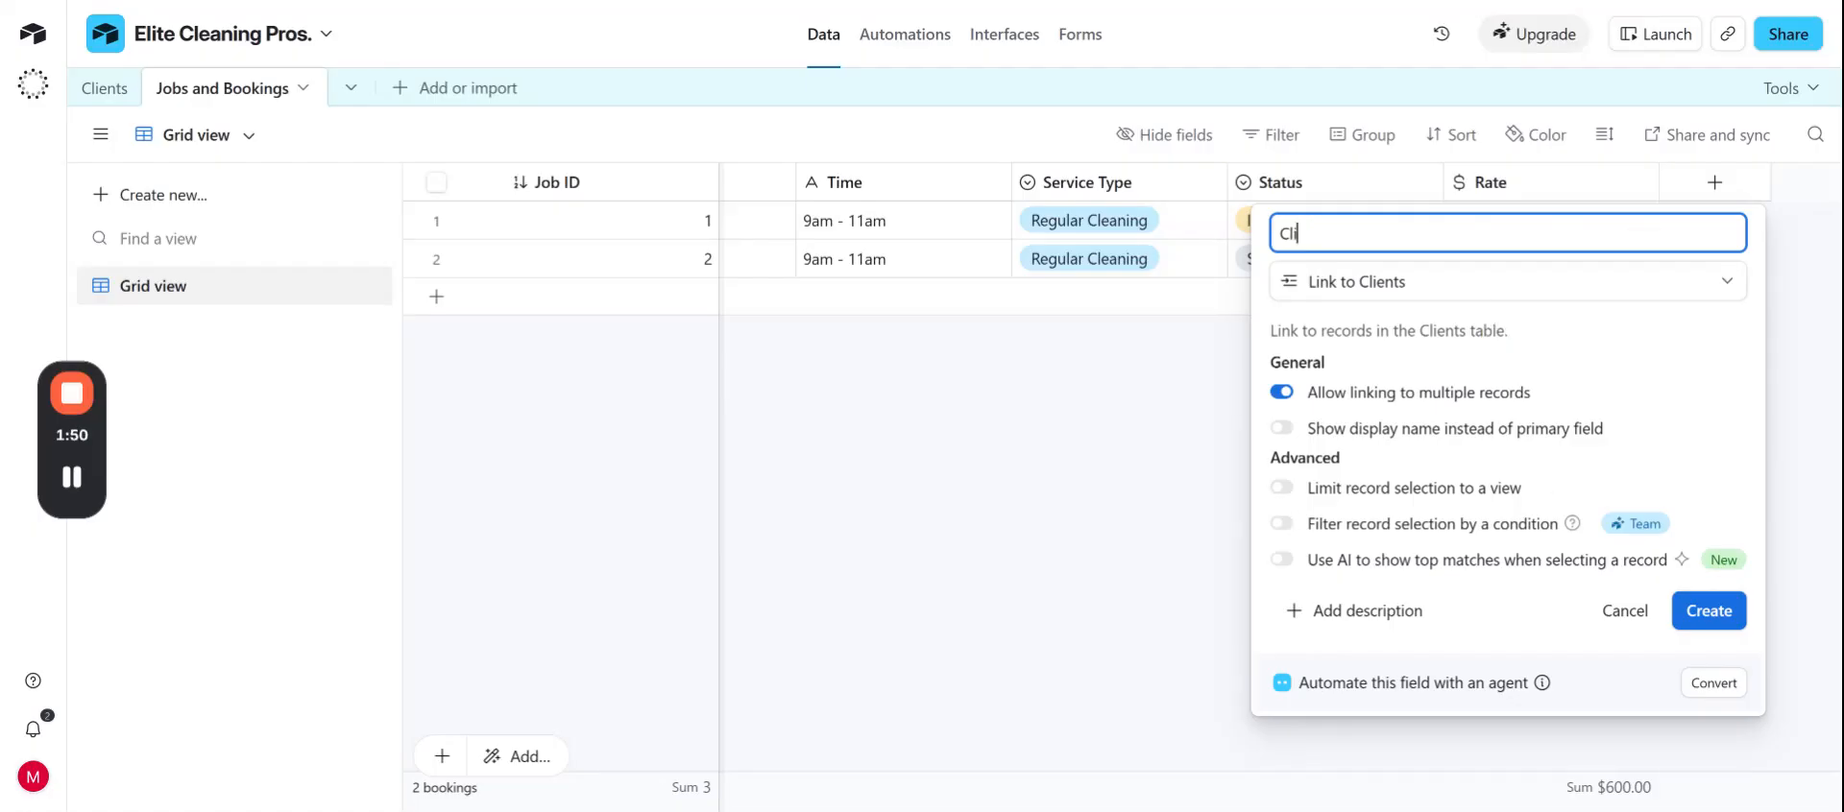
{"action": "type", "text": "entName"}
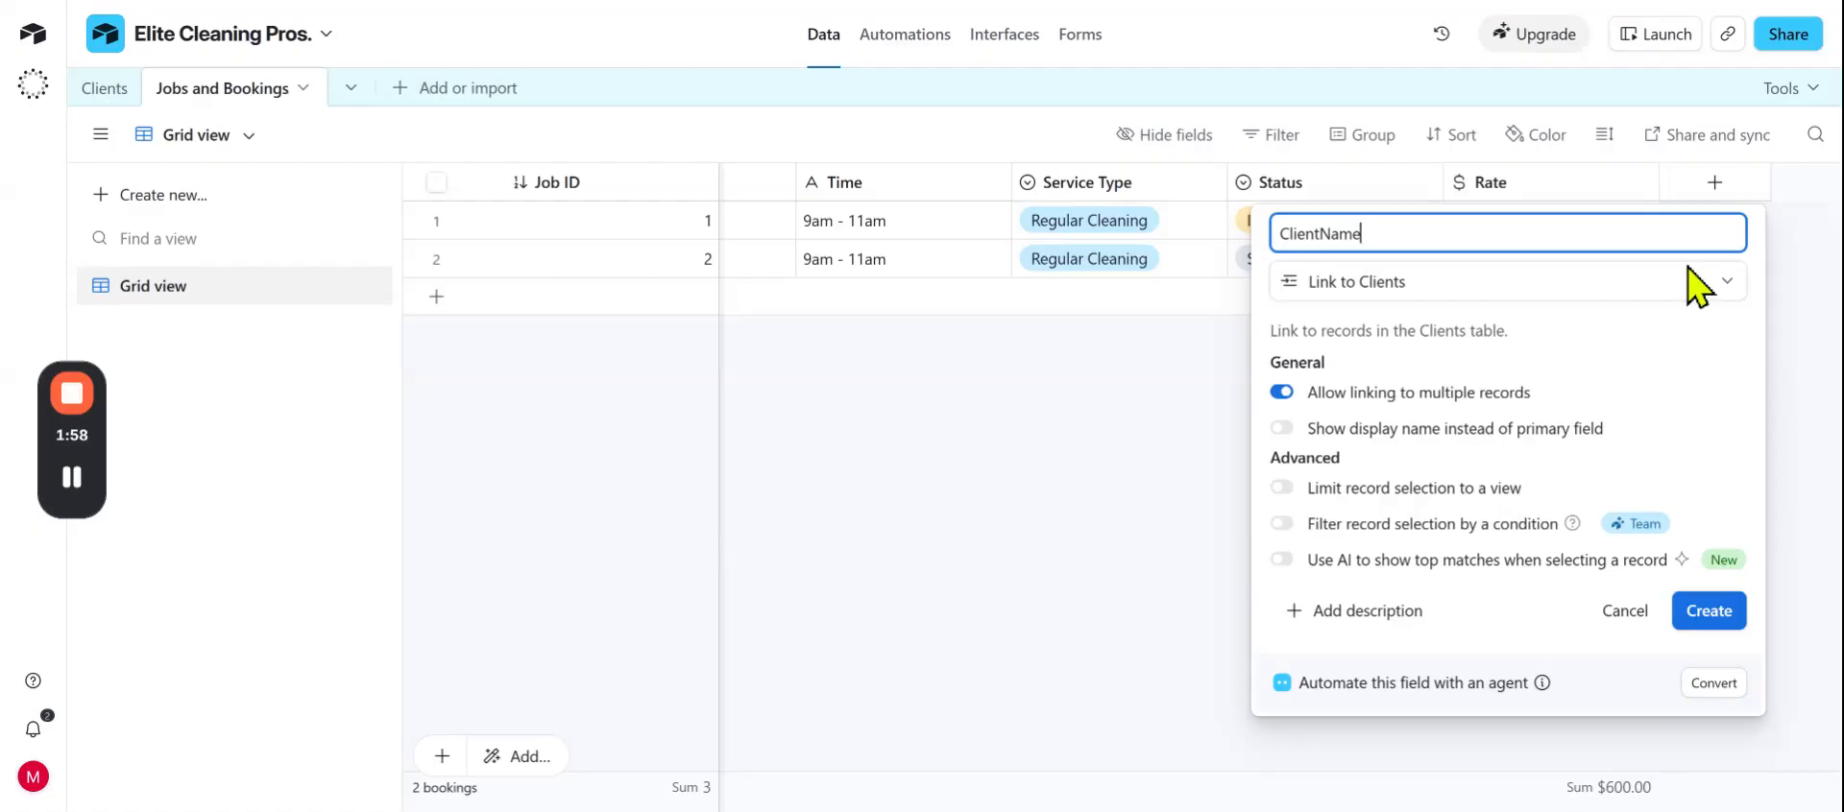
{"action": "left_click", "coordinate": [1724, 622]}
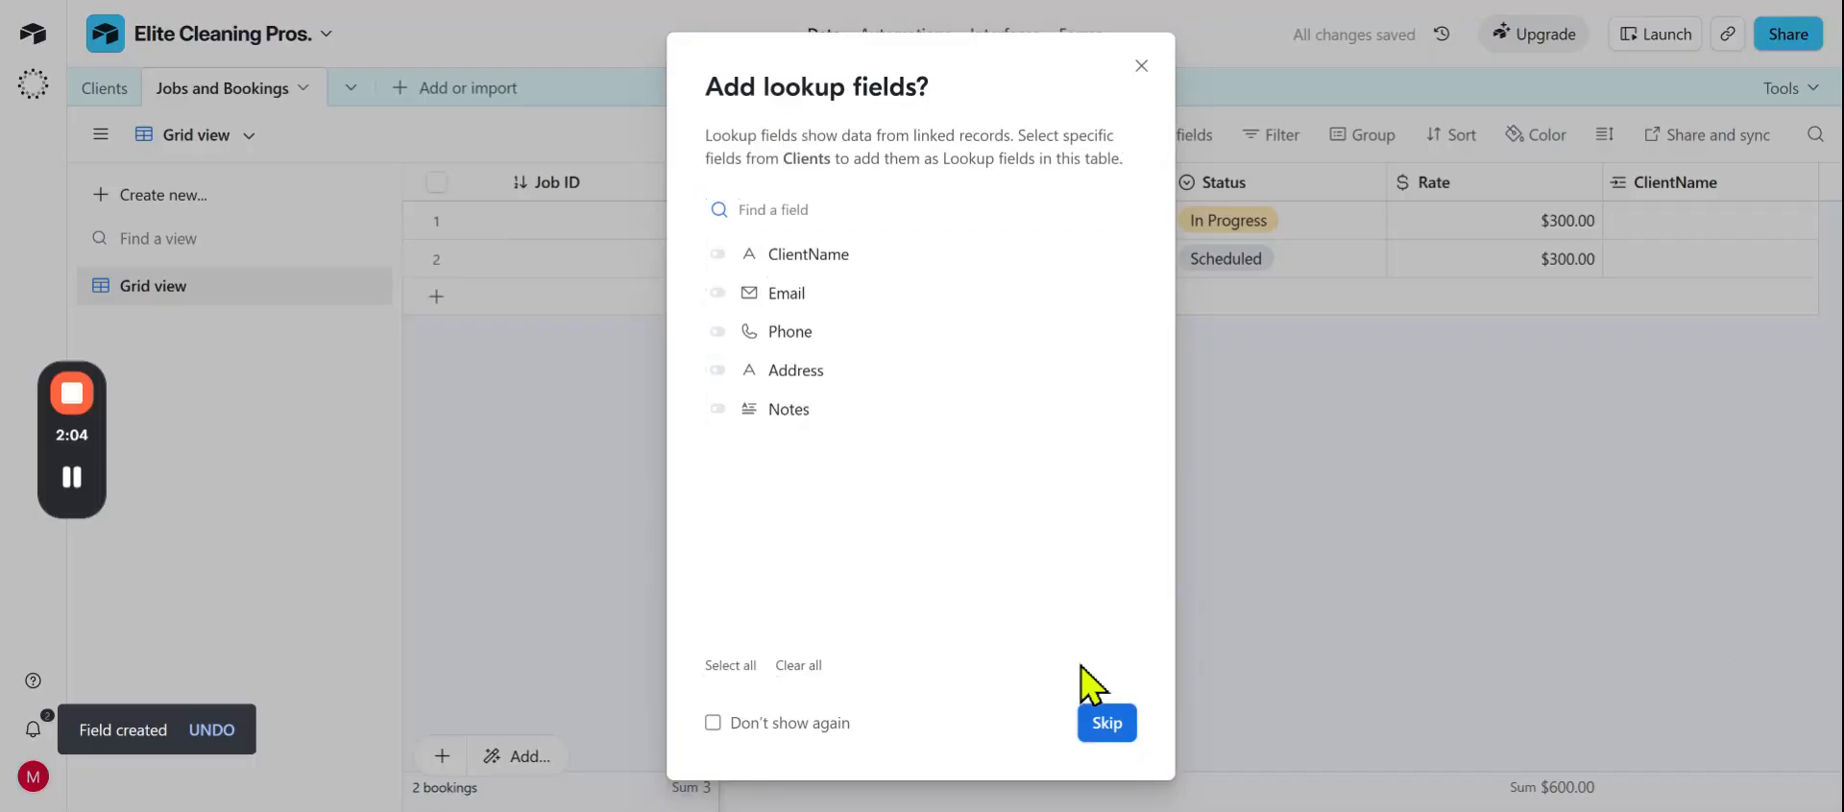
{"action": "left_click", "coordinate": [1106, 728]}
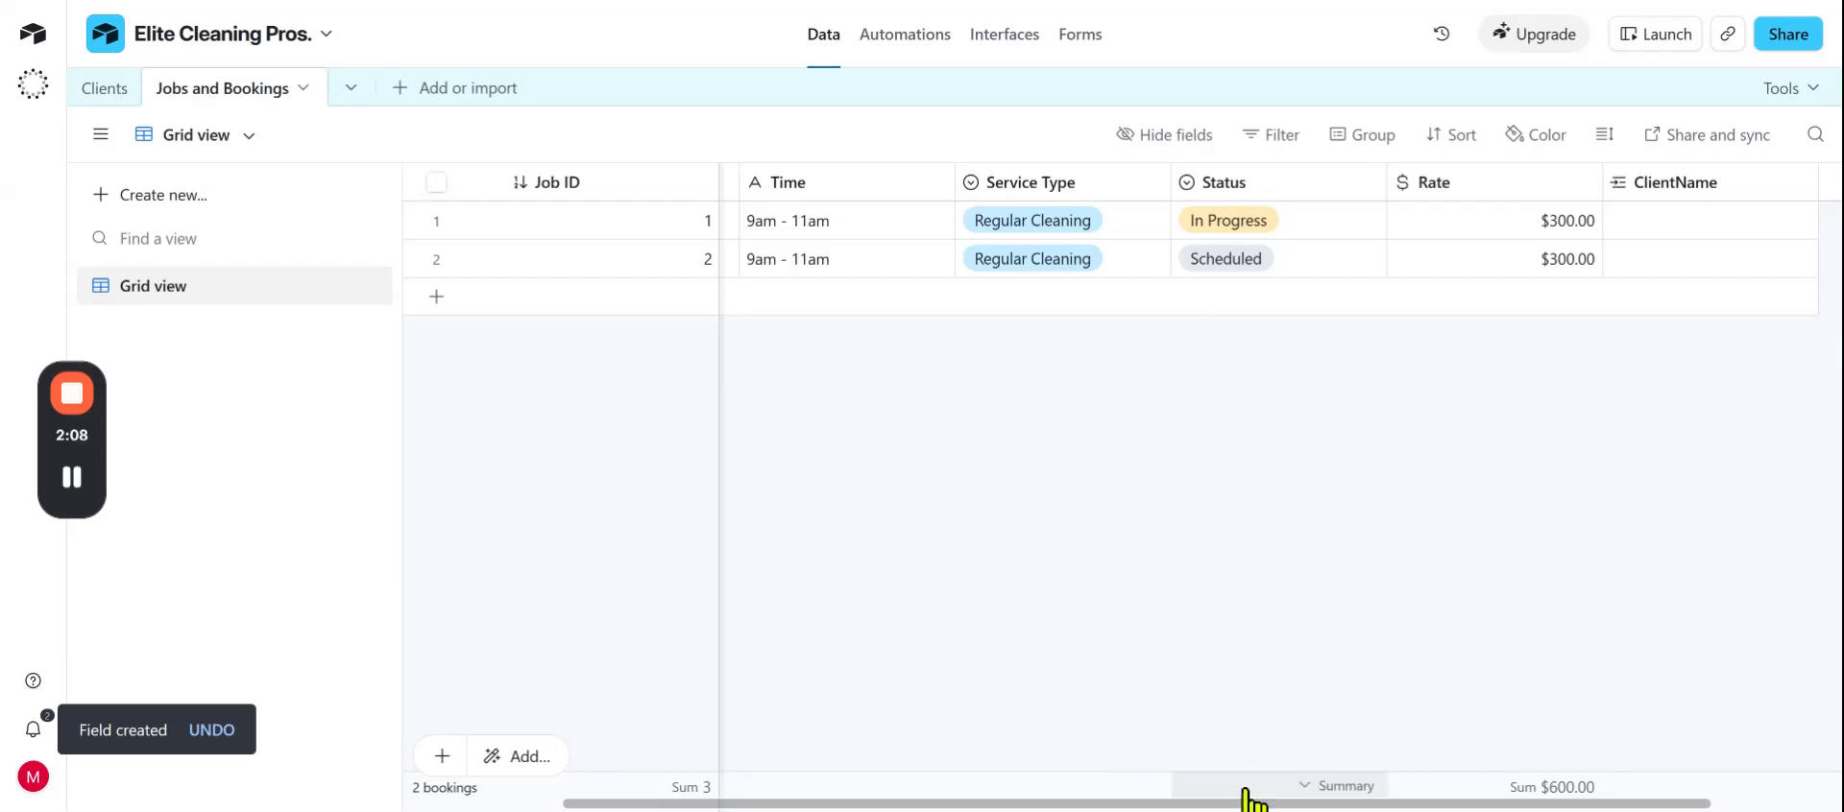
- Link the existing client record to both bookings, Job ID 1 and 2, in the ClientName field
{"action": "left_click_drag", "start_coordinate": [1224, 806], "coordinate": [1356, 807]}
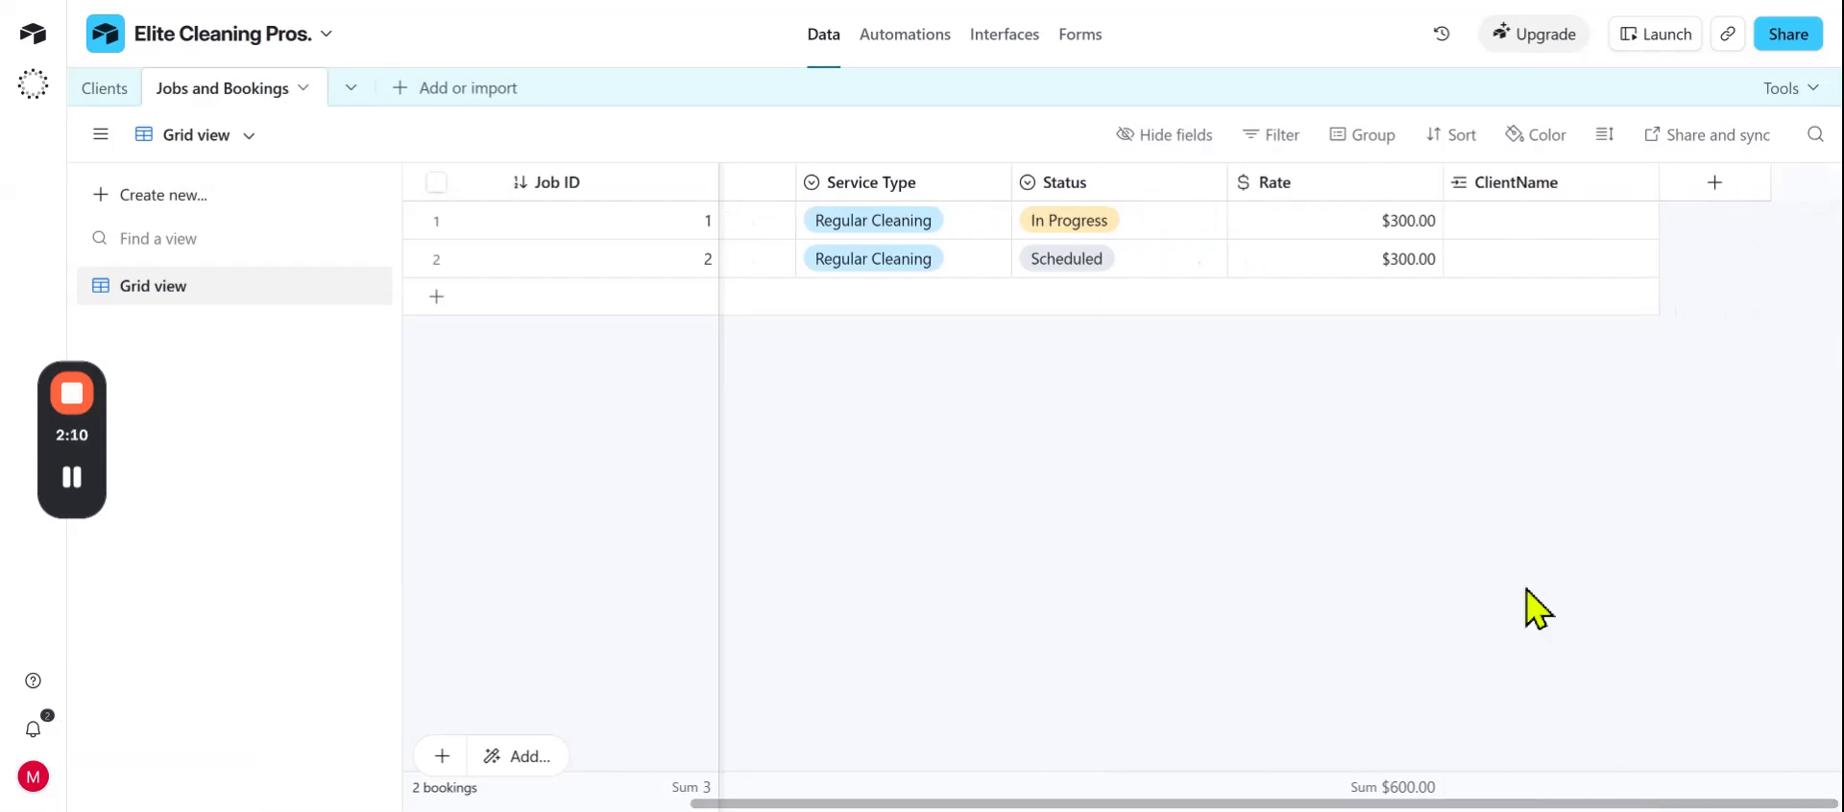
{"action": "left_click", "coordinate": [1484, 232]}
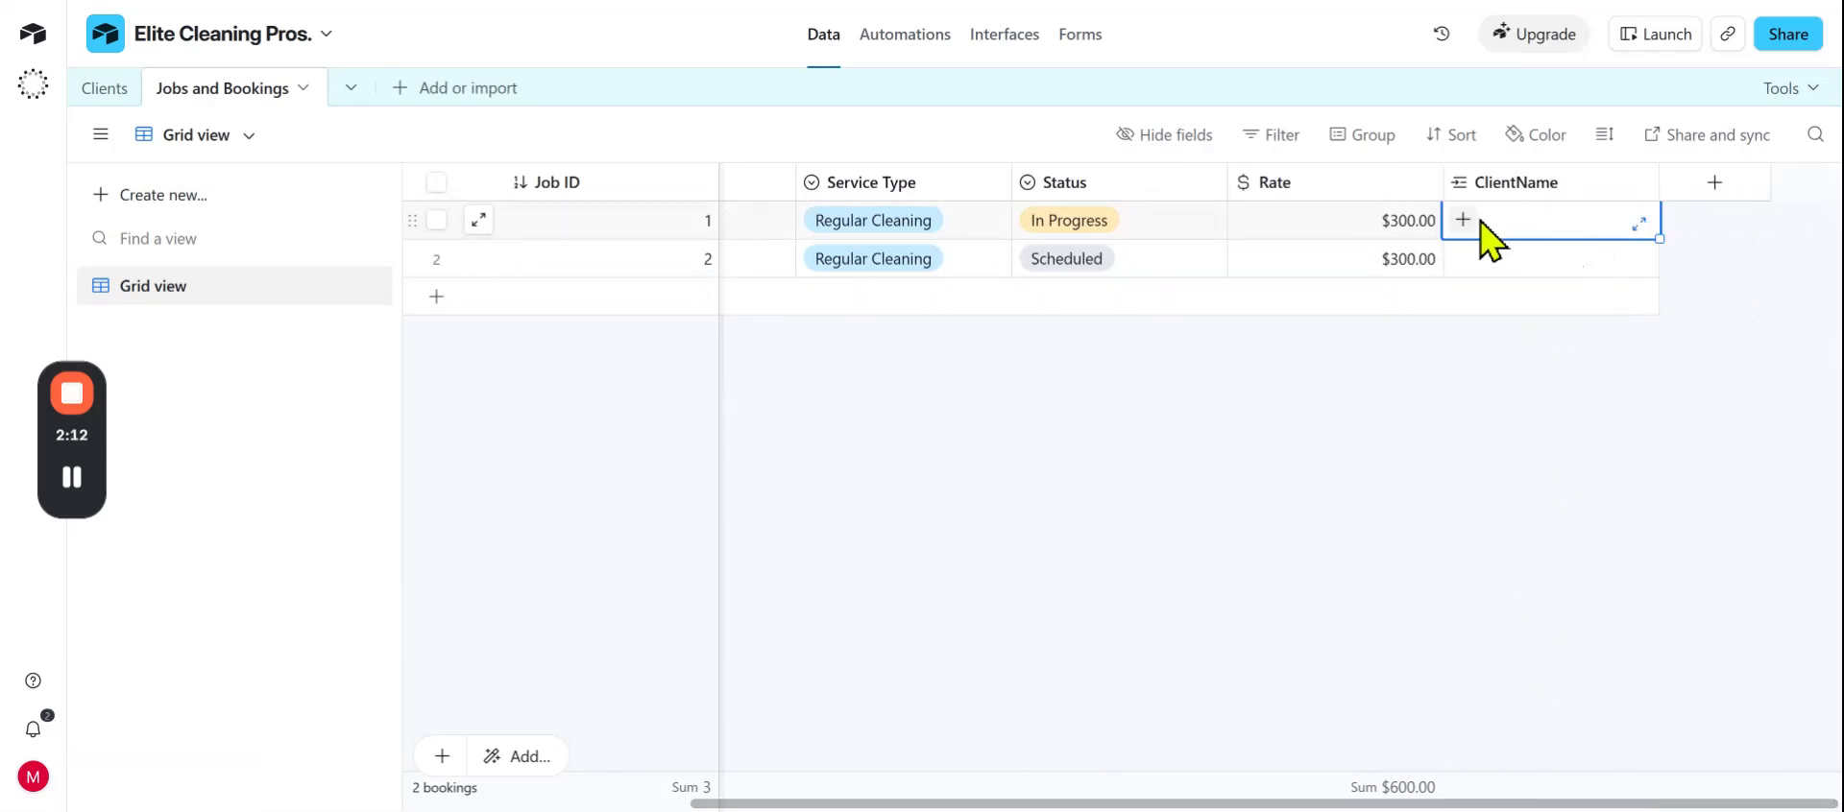
{"action": "left_click", "coordinate": [1462, 221]}
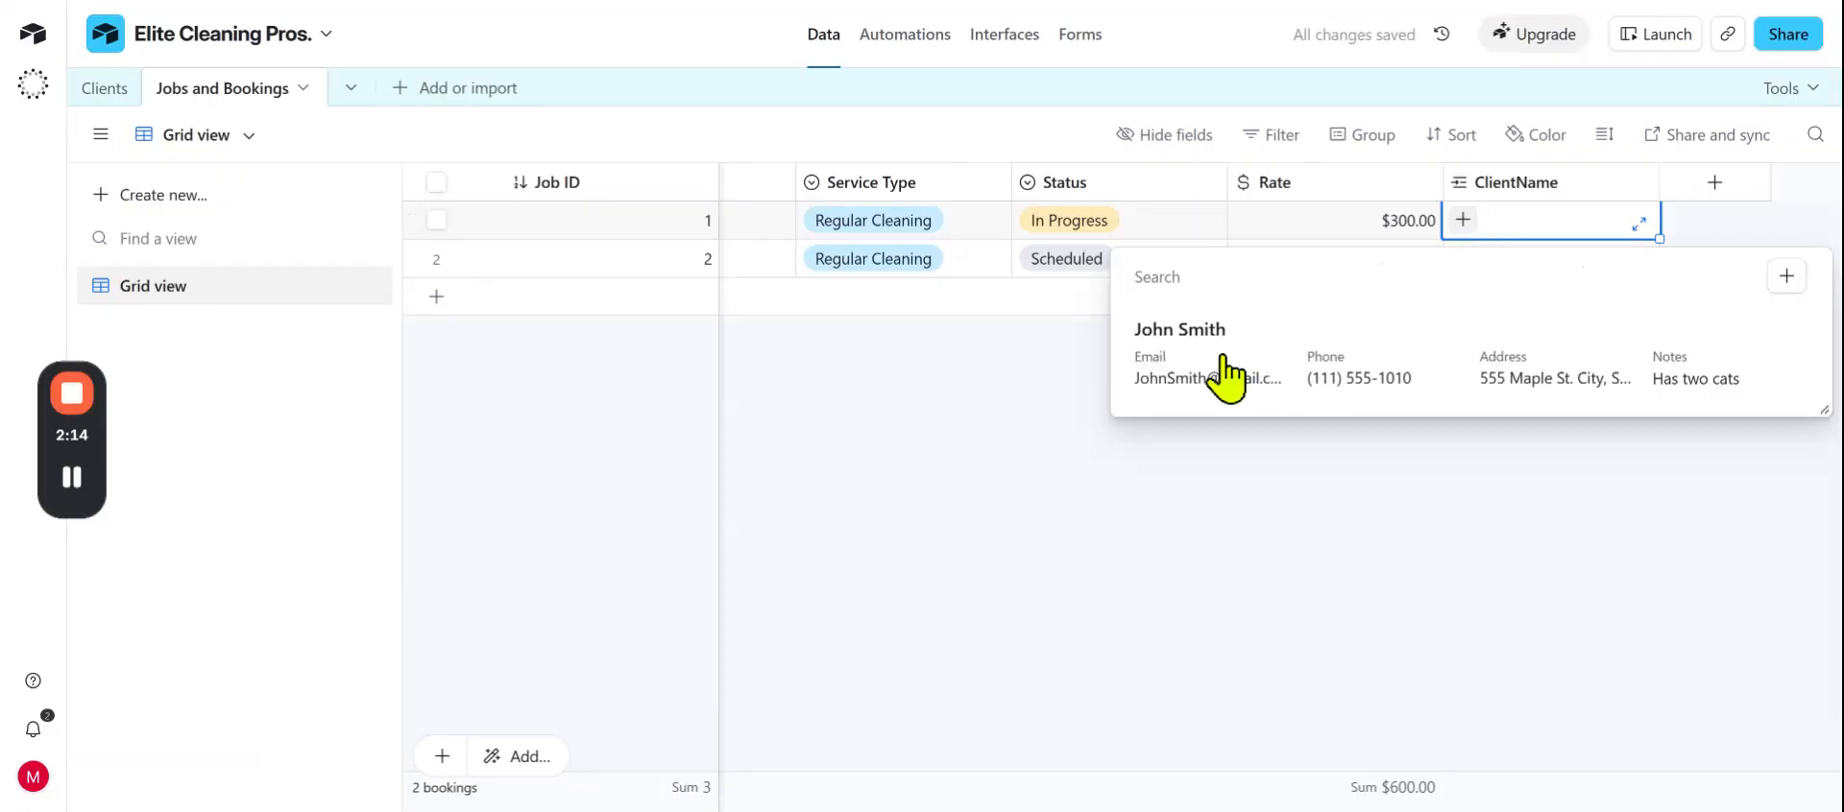
{"action": "left_click", "coordinate": [1222, 434]}
{"action": "left_click", "coordinate": [1526, 262]}
{"action": "left_click", "coordinate": [1463, 258]}
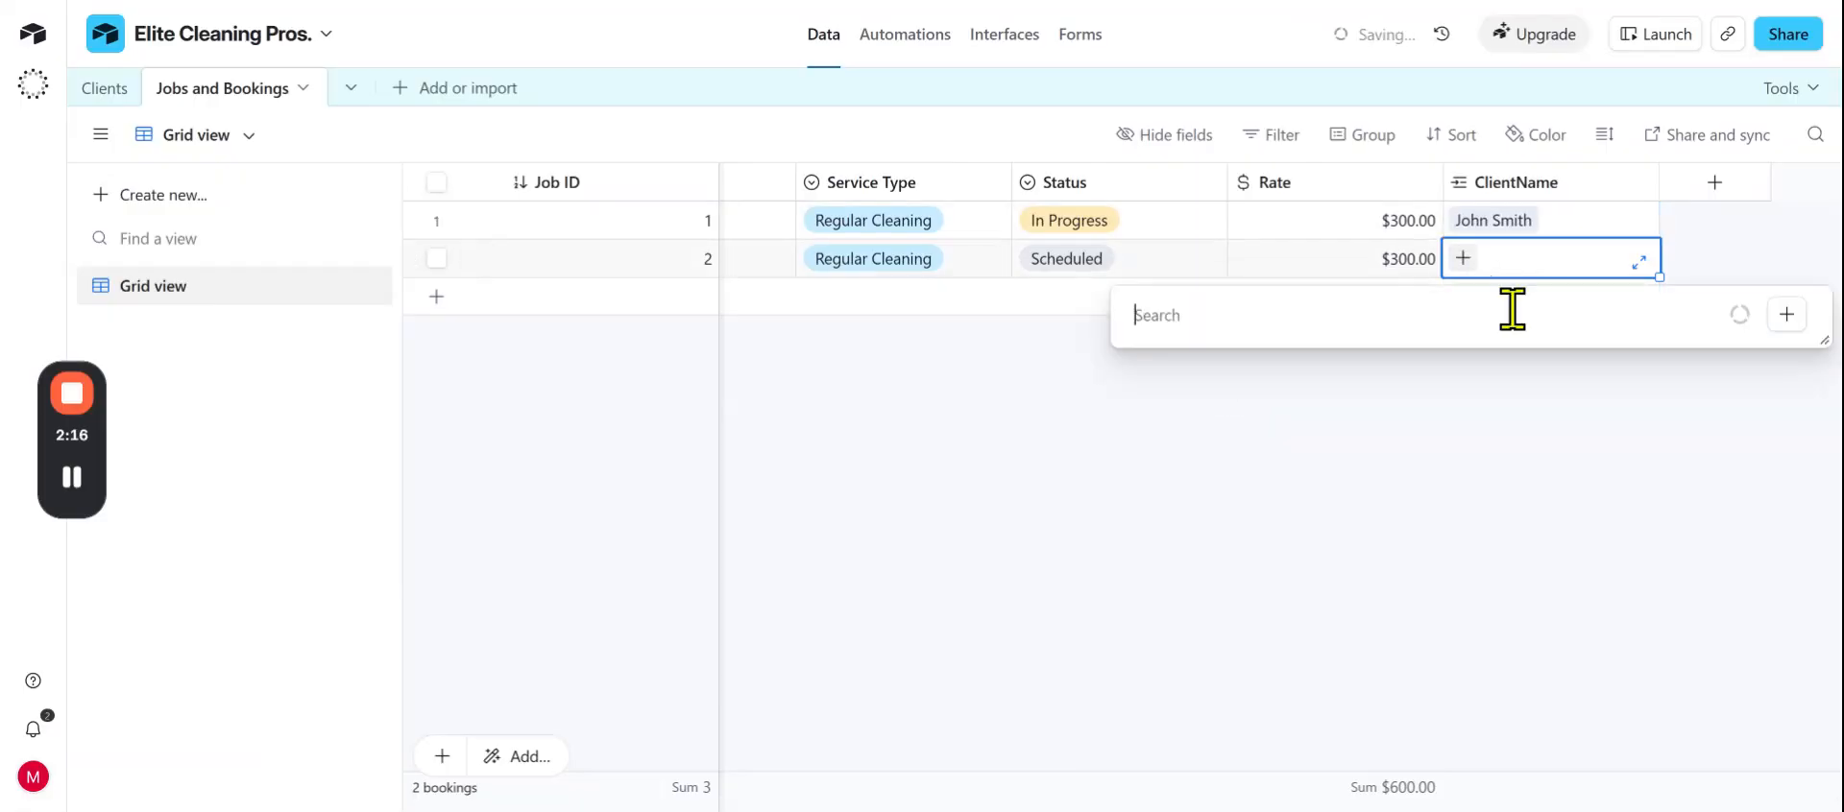
{"action": "left_click", "coordinate": [1217, 389]}
{"action": "left_click", "coordinate": [1541, 586]}
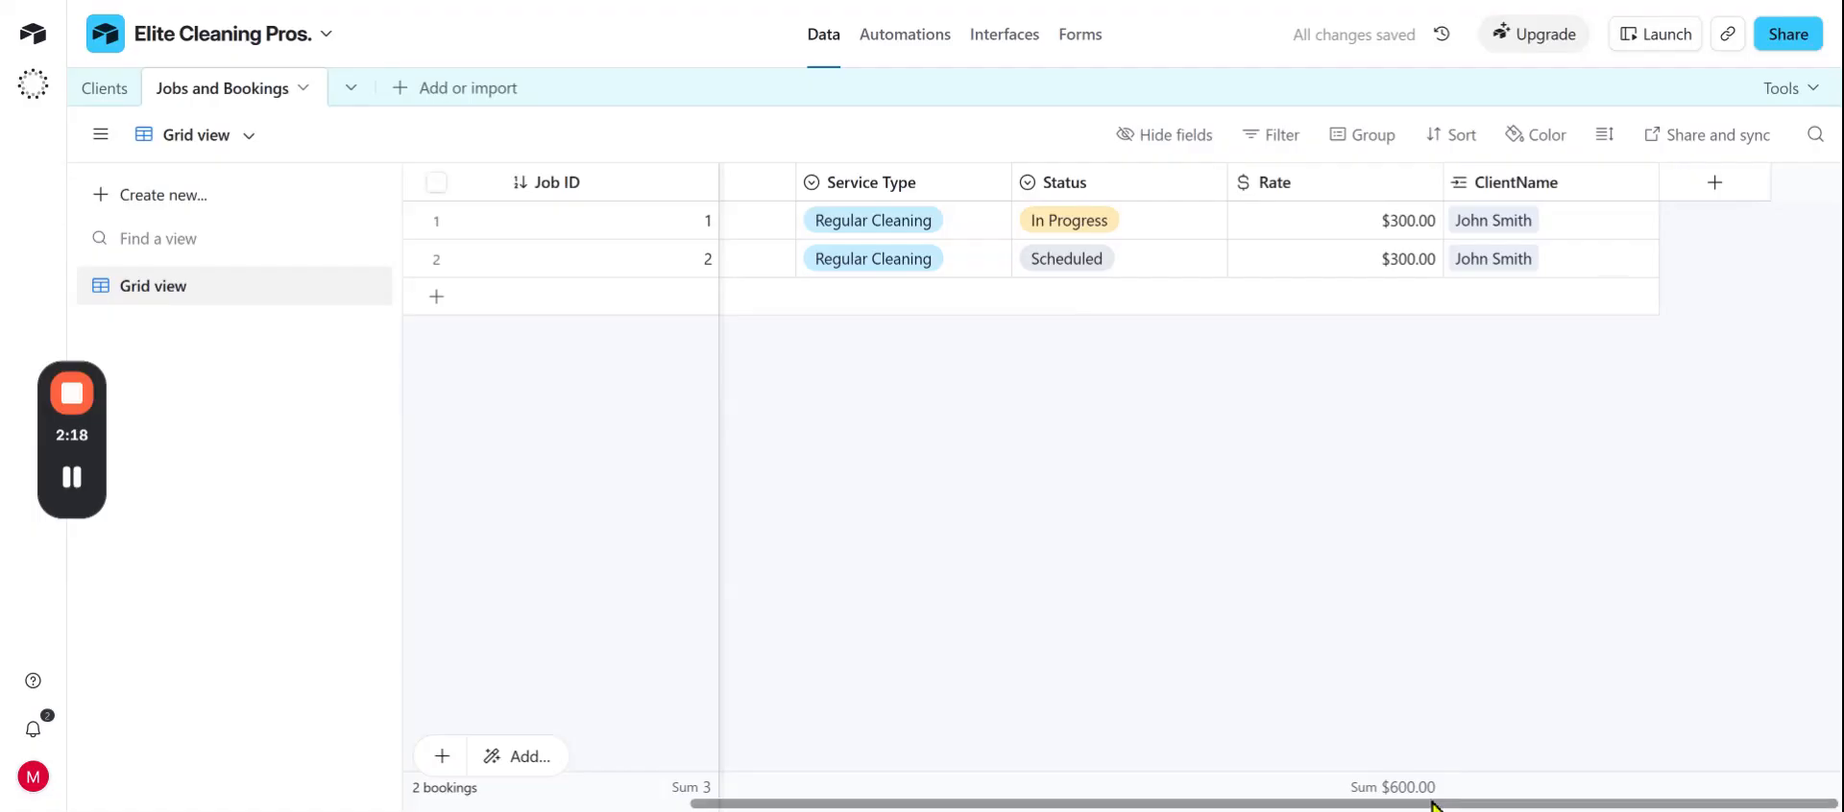
- Examine the Jobs and Bookings links in the Clients table and review the full record of linked booking 1
{"action": "left_click_drag", "start_coordinate": [1467, 802], "coordinate": [1104, 807]}
{"action": "left_click", "coordinate": [86, 91]}
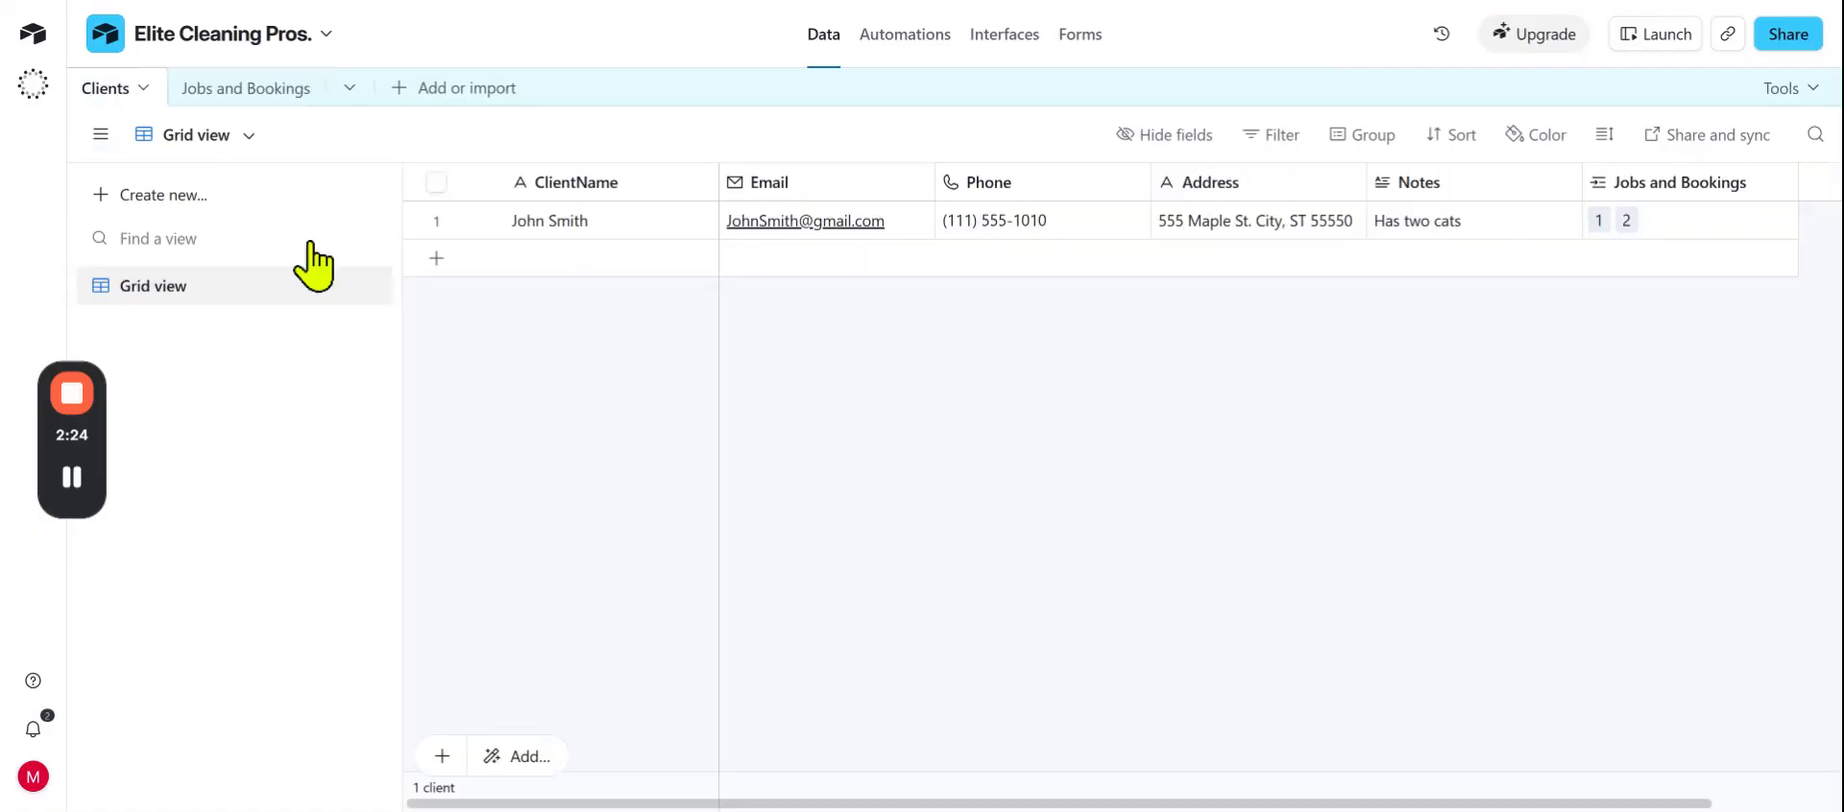
{"action": "left_click_drag", "start_coordinate": [942, 803], "coordinate": [1155, 807]}
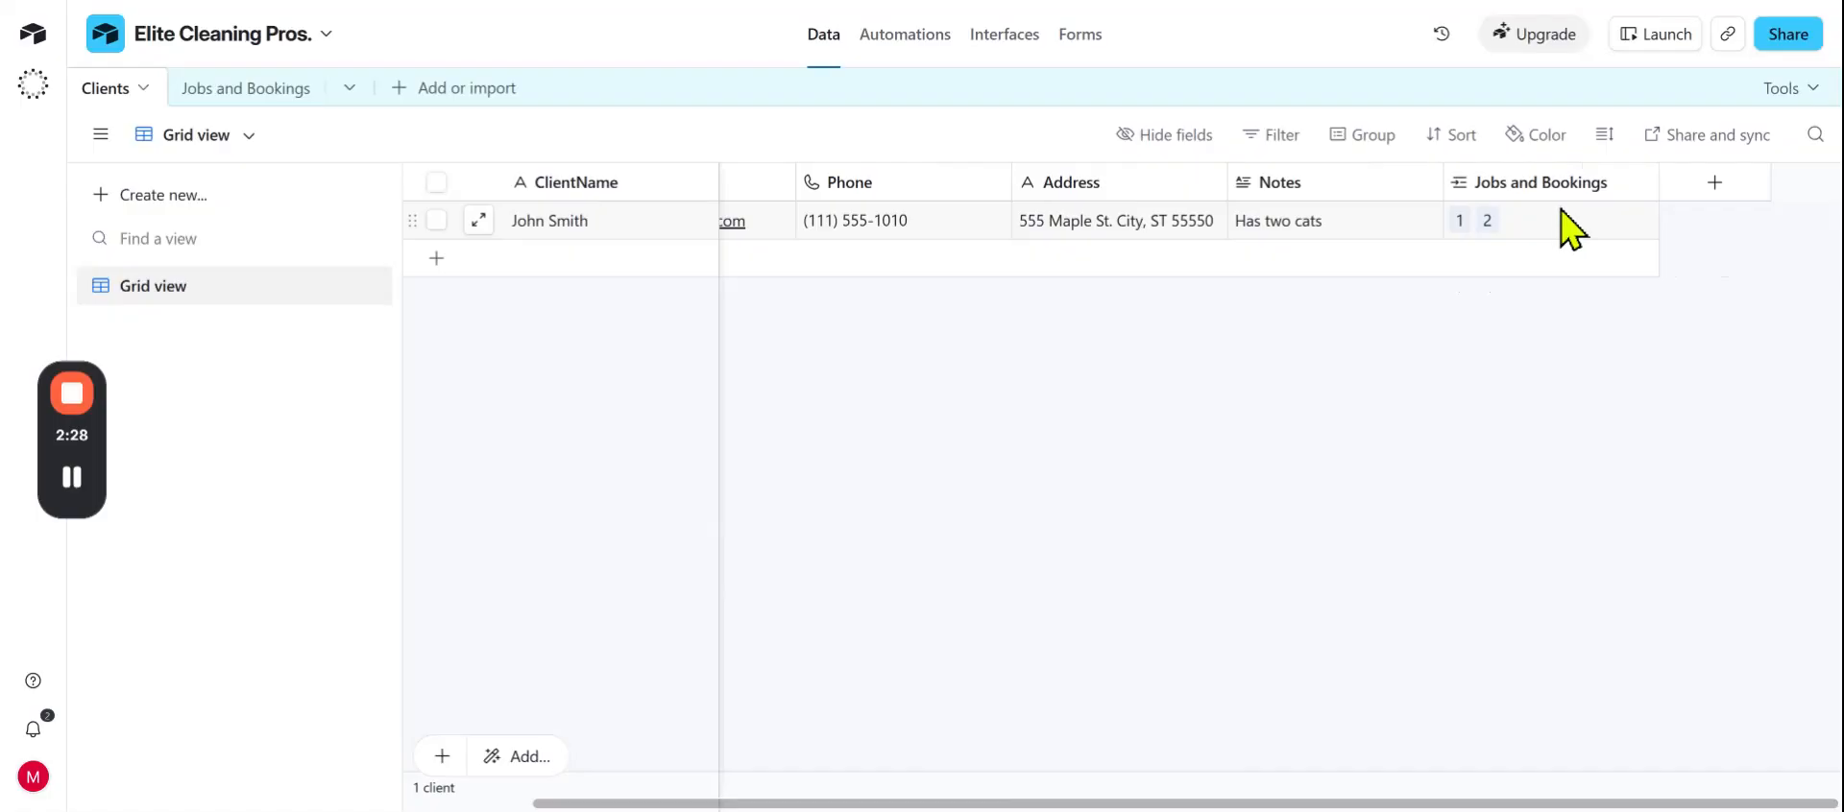
{"action": "left_click", "coordinate": [1487, 231]}
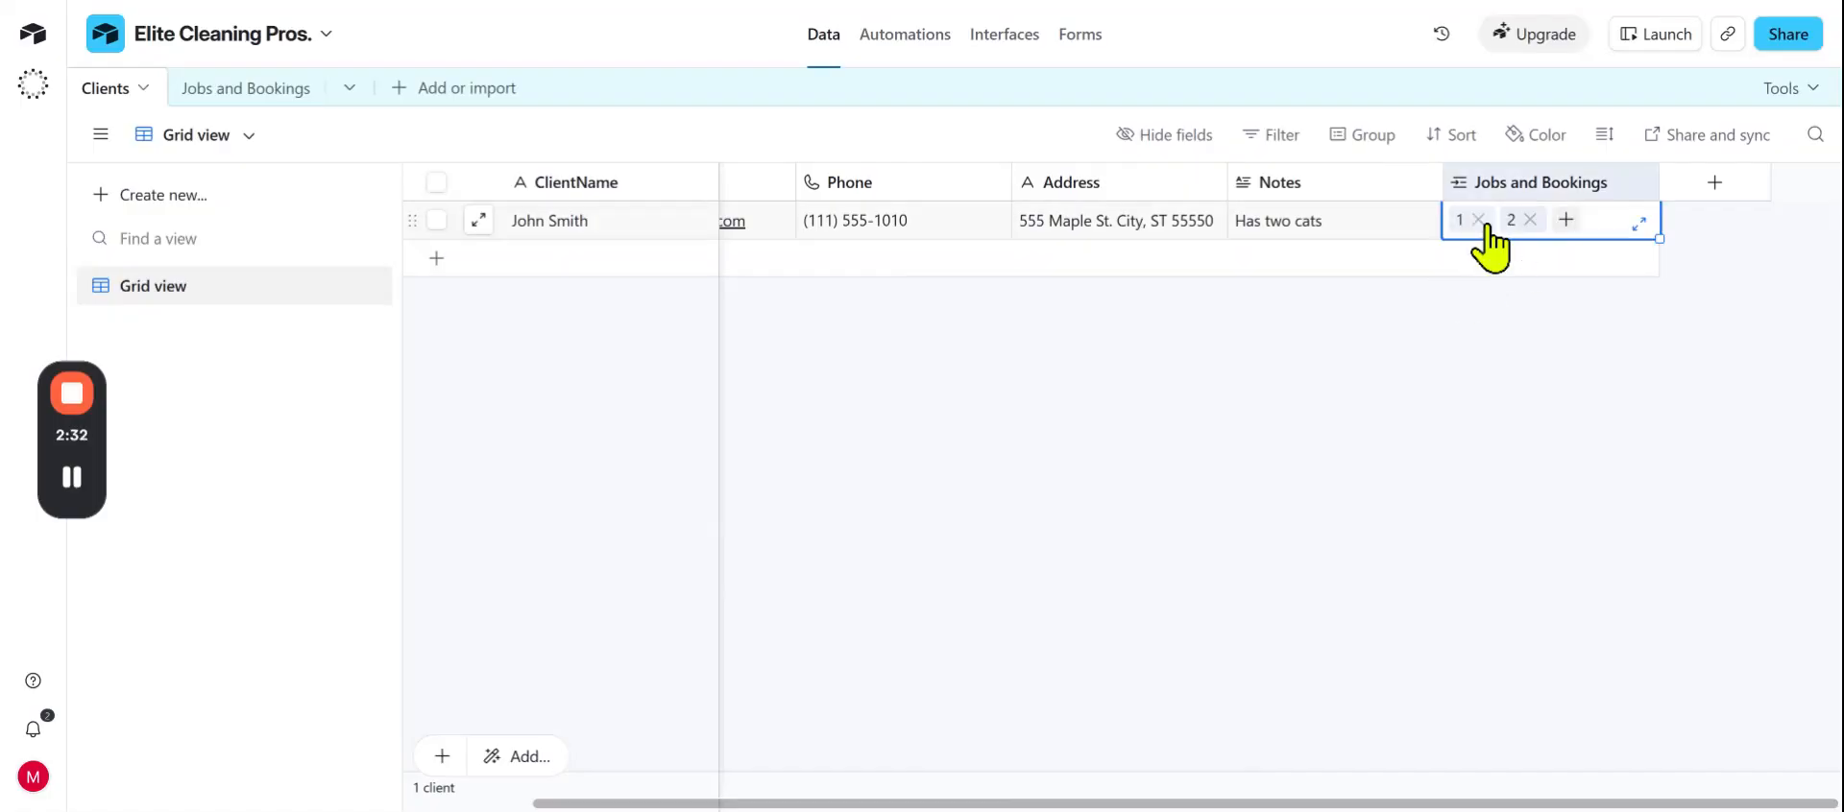
{"action": "left_click", "coordinate": [1458, 223]}
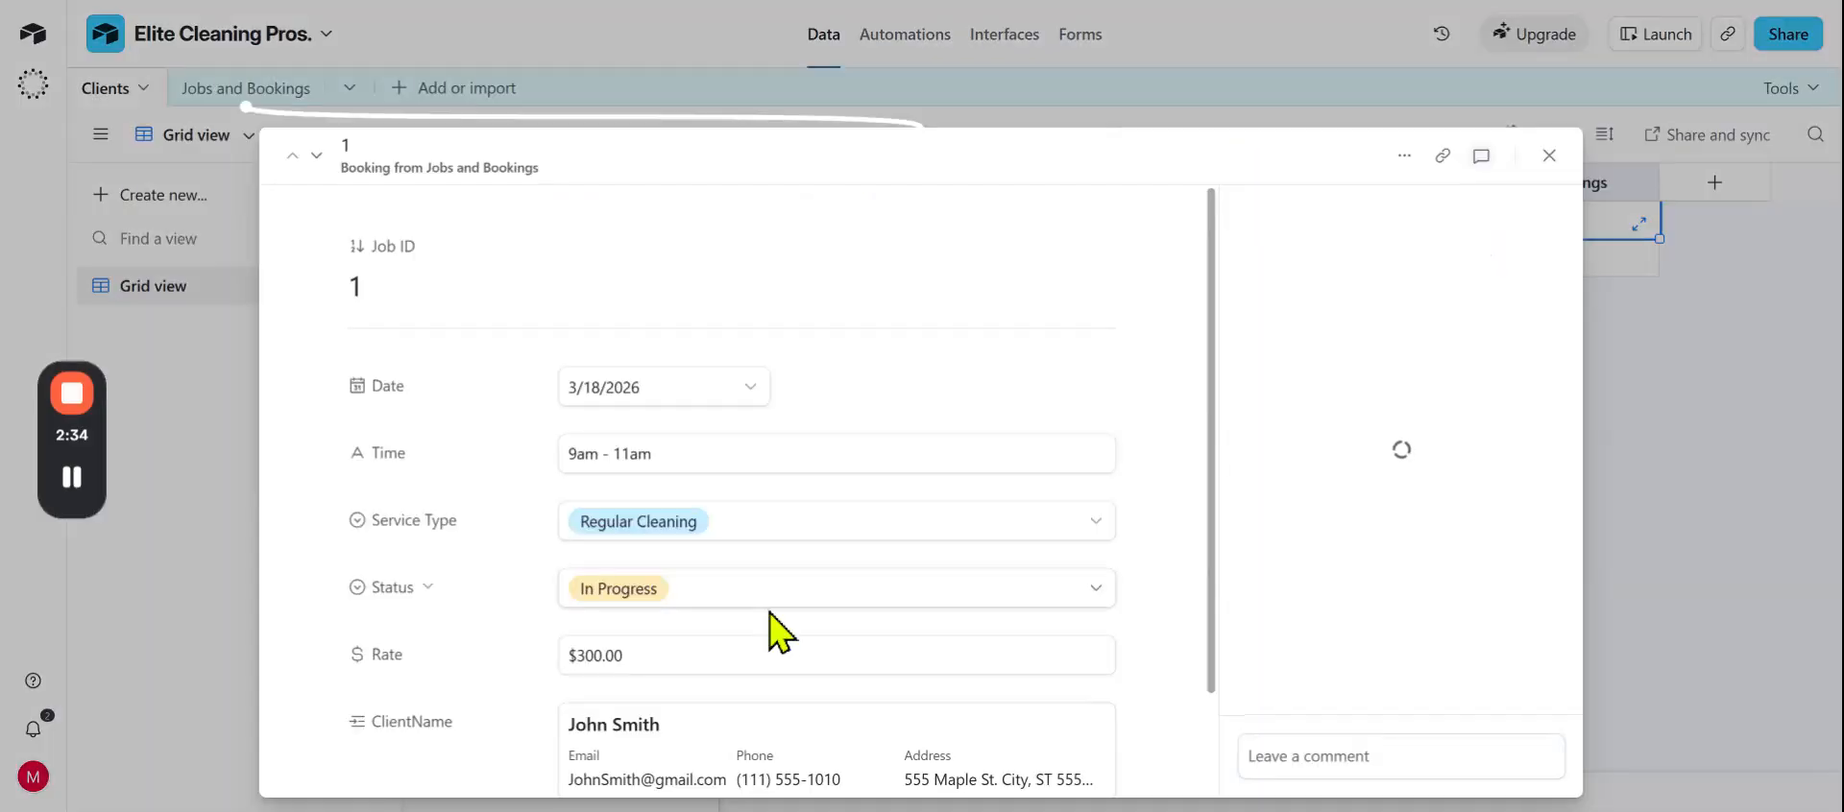
{"action": "scroll", "coordinate": [774, 625], "scroll_direction": "down", "scroll_amount": 2}
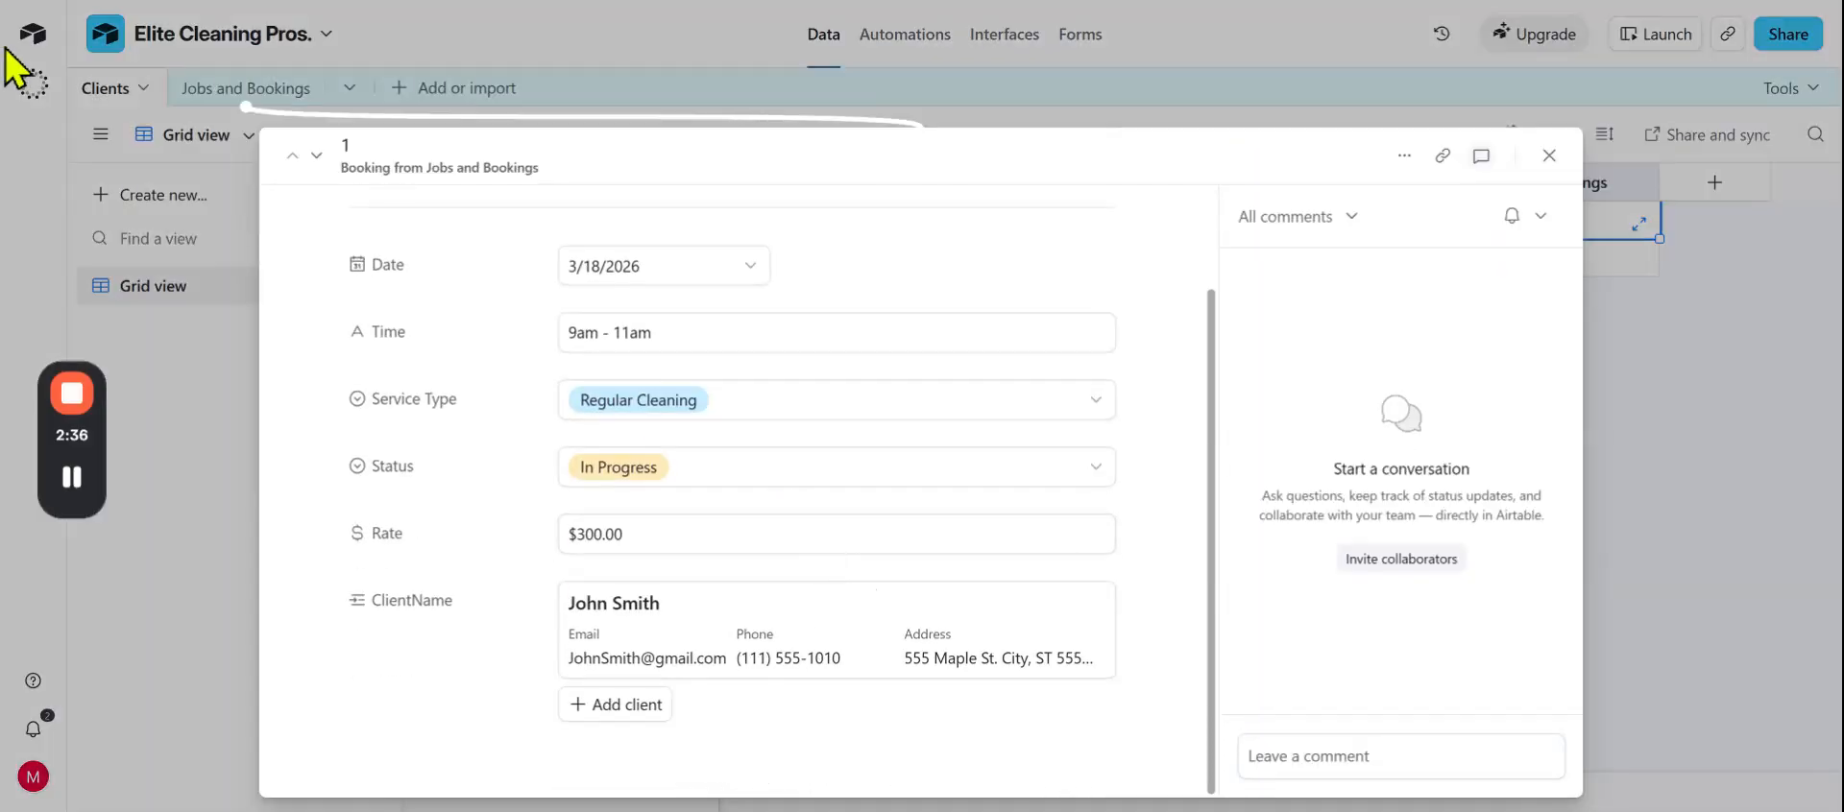
{"action": "scroll", "coordinate": [989, 509], "scroll_direction": "up", "scroll_amount": 1}
{"action": "scroll", "coordinate": [989, 509], "scroll_direction": "up", "scroll_amount": 1}
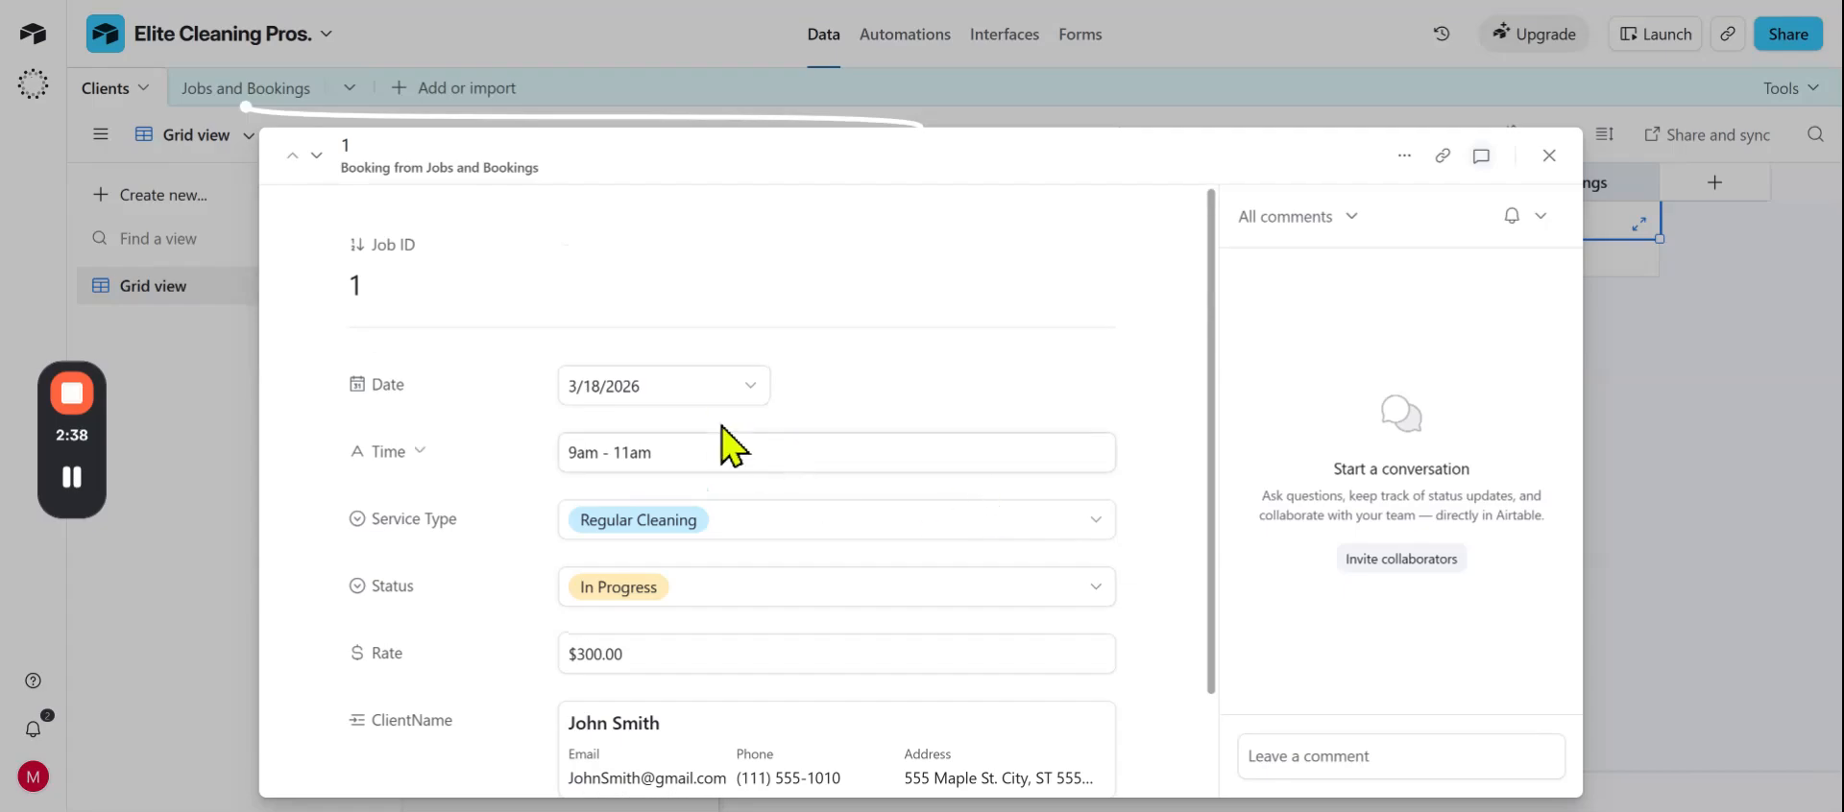
{"action": "scroll", "coordinate": [768, 434], "scroll_direction": "down", "scroll_amount": 2}
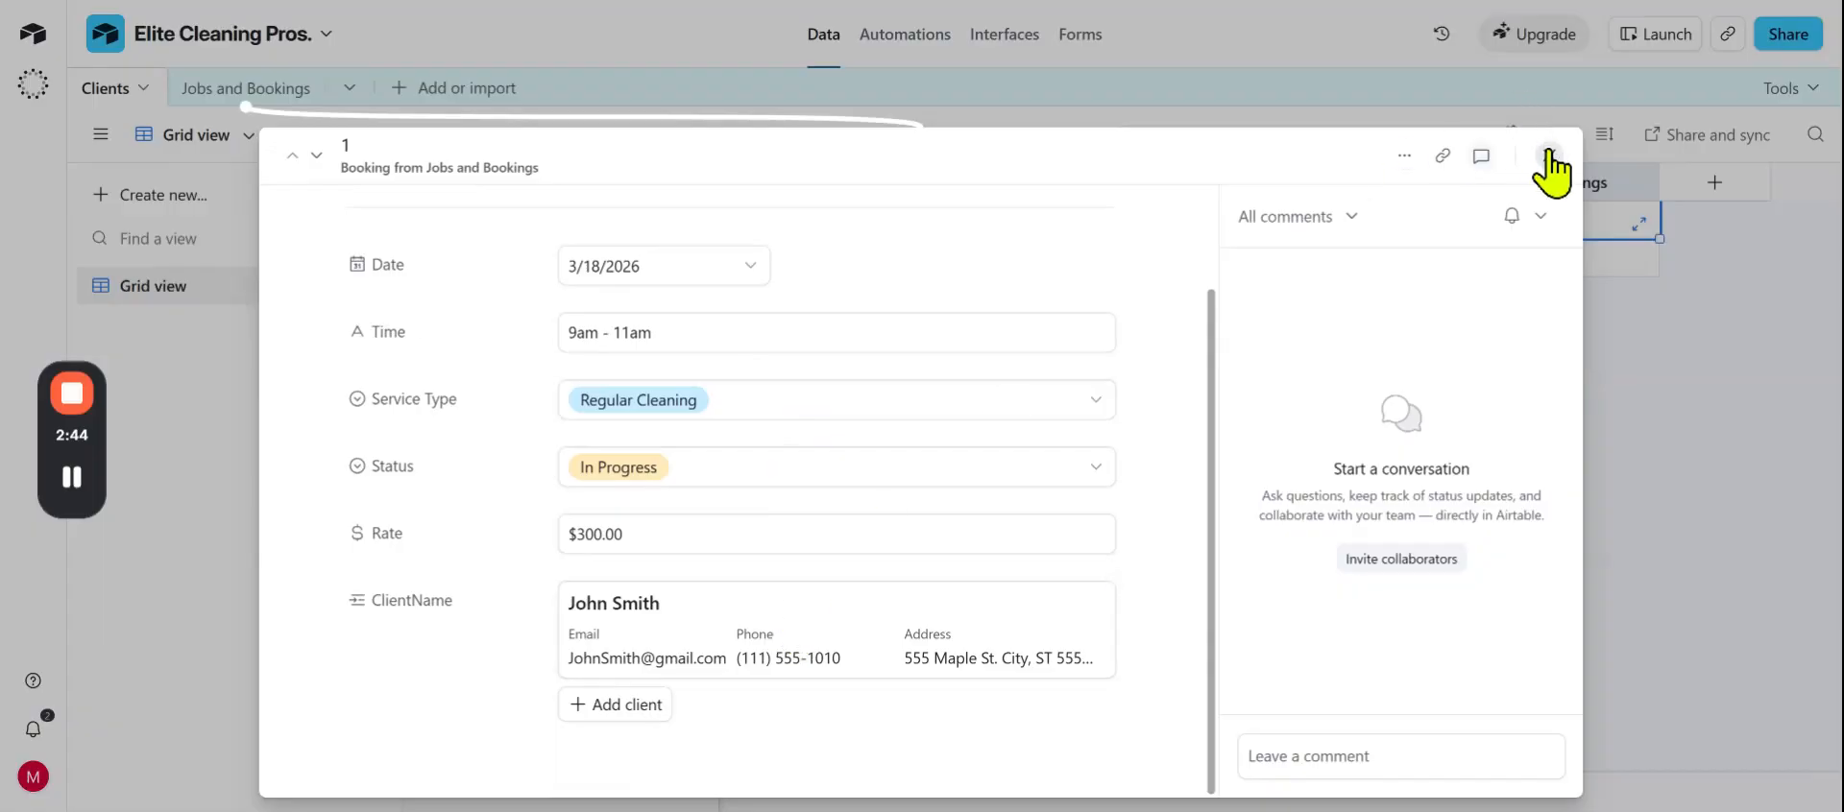
{"action": "left_click", "coordinate": [1549, 156]}
- From booking 1 in Jobs and Bookings, open the linked client record and review its contact details and bookings
{"action": "left_click", "coordinate": [206, 89]}
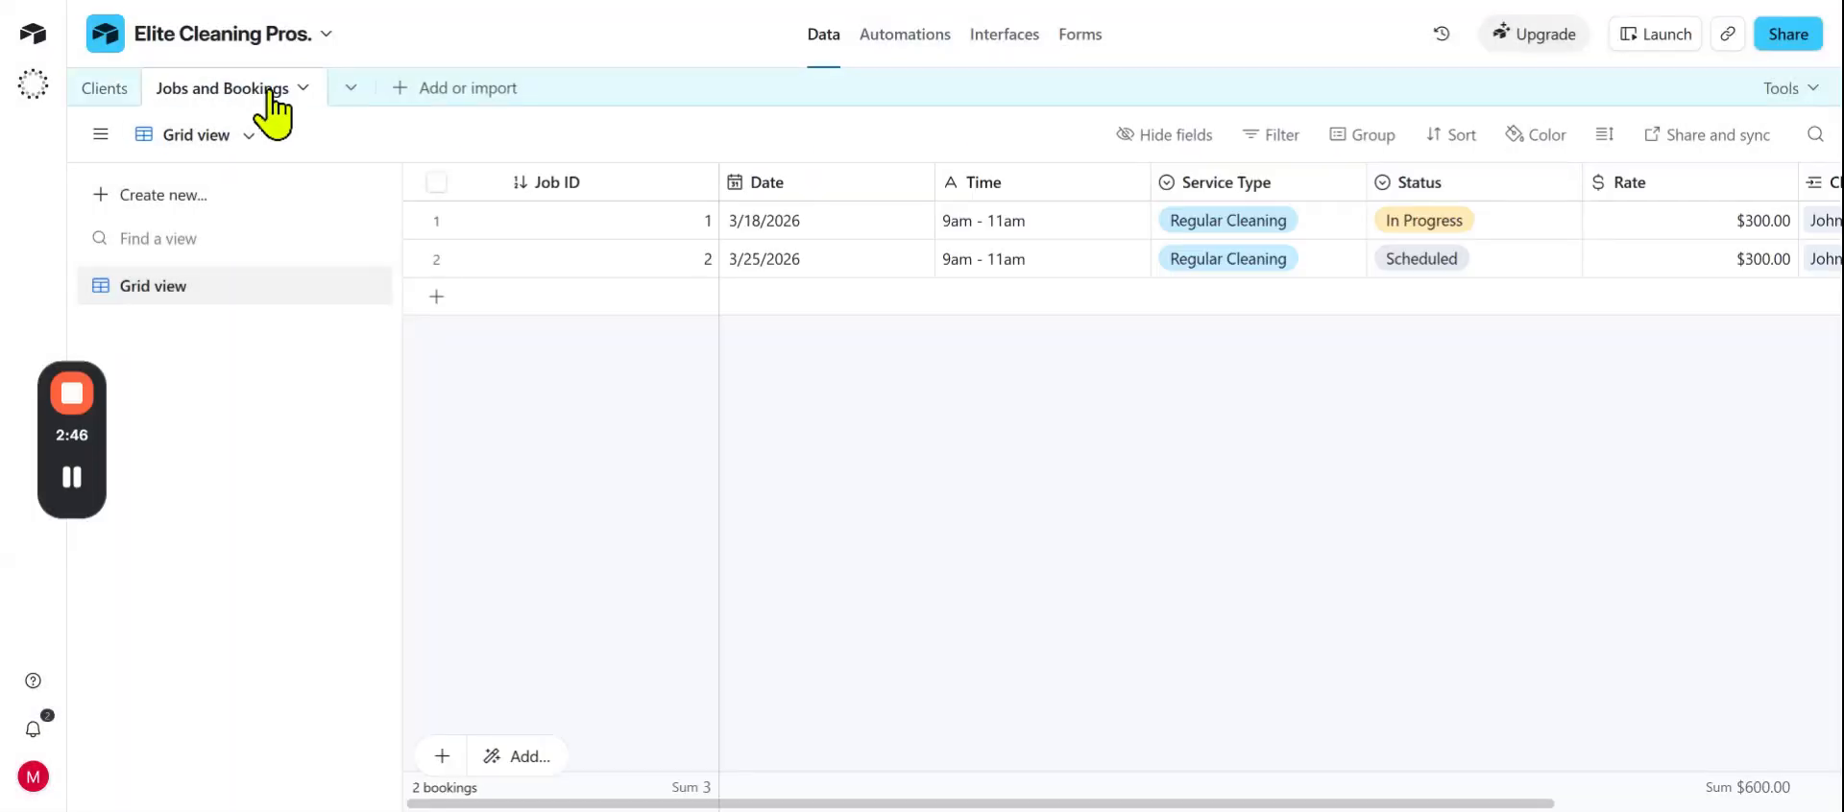
{"action": "scroll", "coordinate": [1531, 761], "scroll_direction": "right", "scroll_amount": 4}
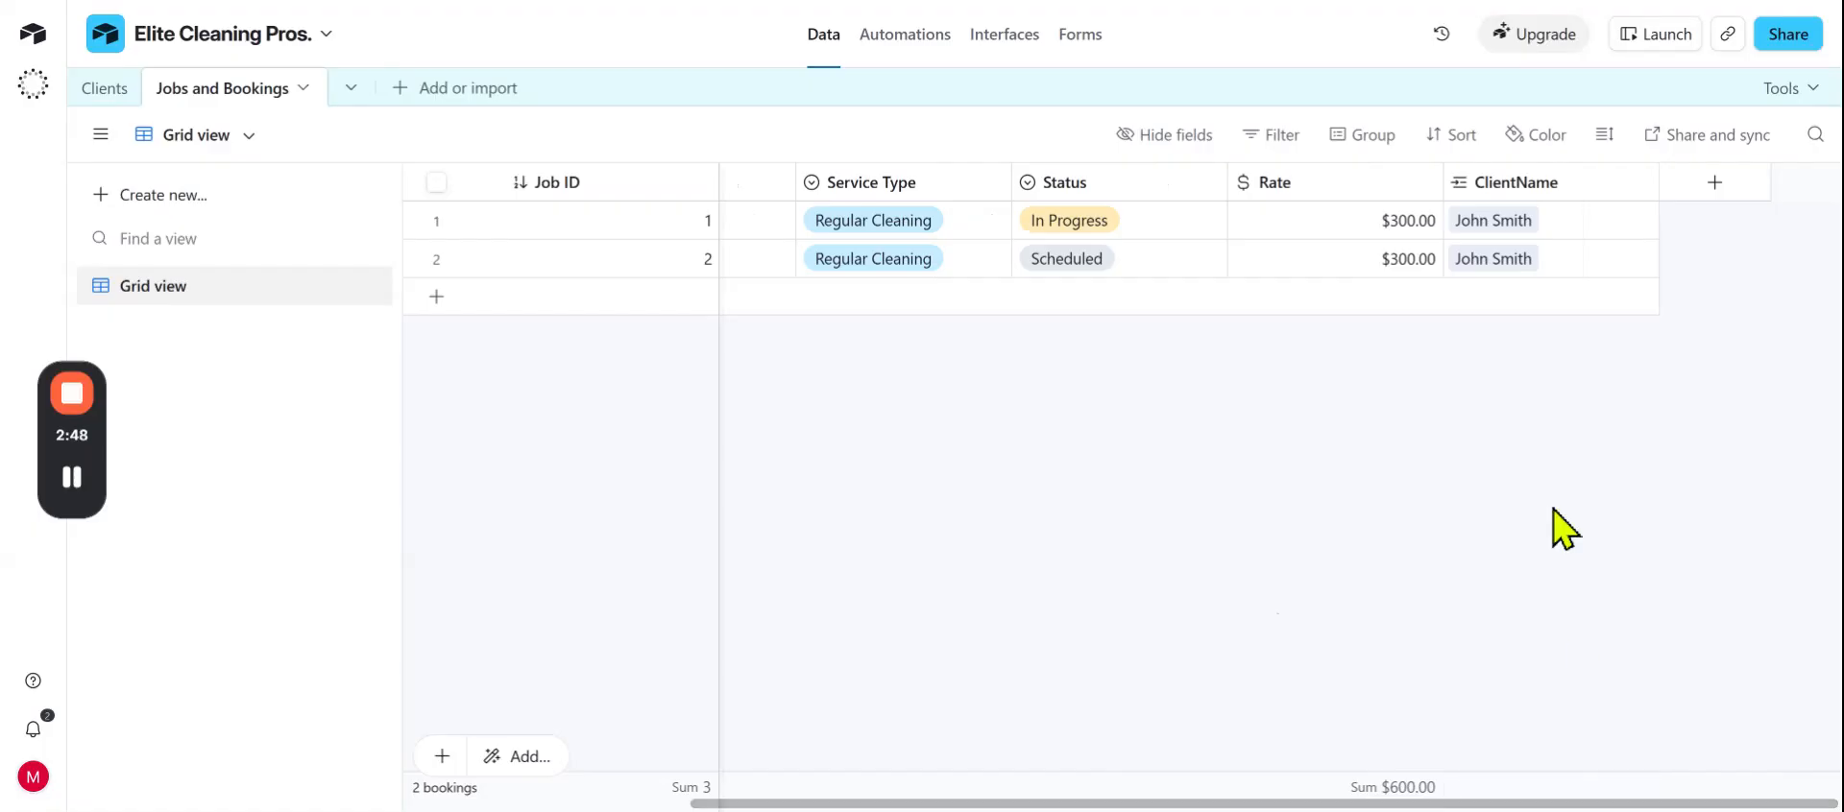
{"action": "left_click", "coordinate": [1486, 222]}
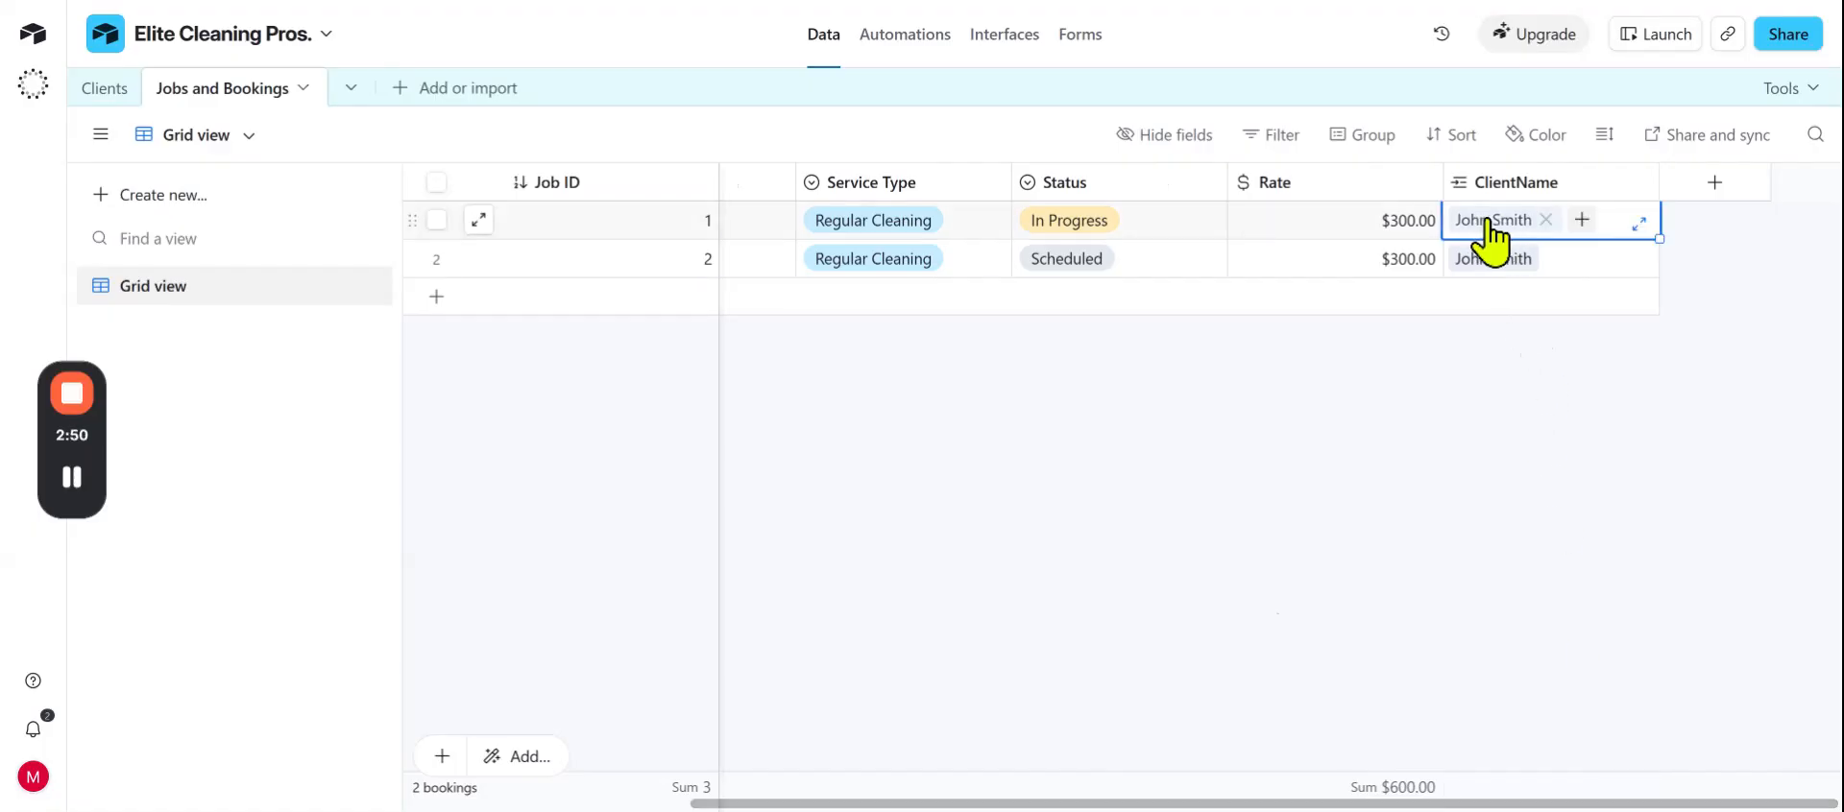
{"action": "left_click", "coordinate": [1486, 223]}
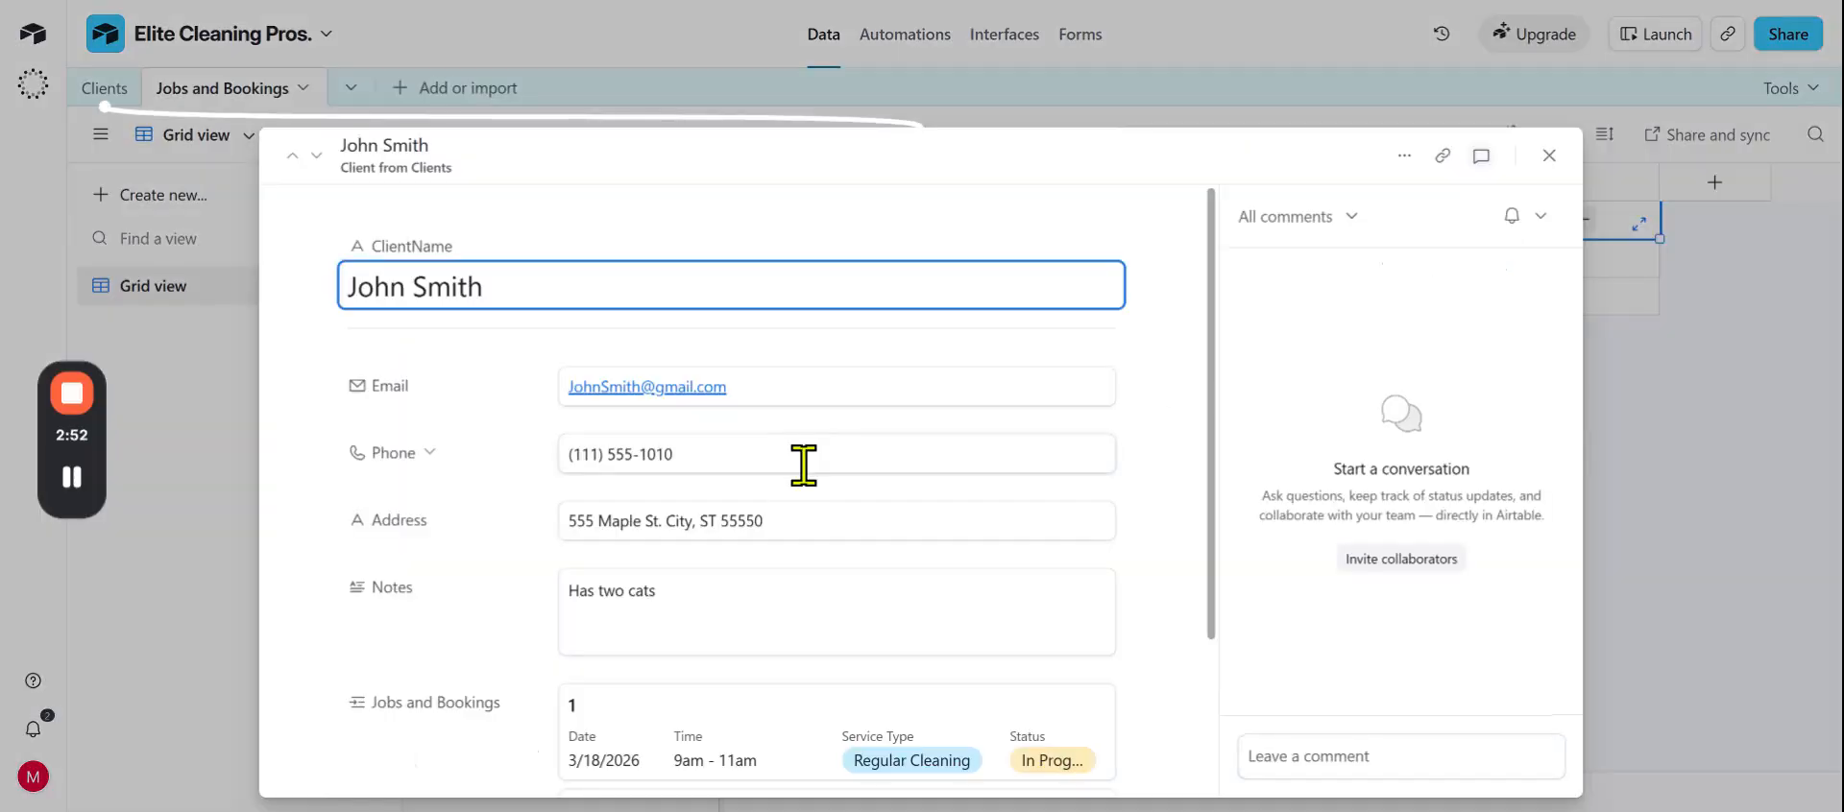
{"action": "scroll", "coordinate": [807, 459], "scroll_direction": "down", "scroll_amount": 2}
{"action": "scroll", "coordinate": [815, 457], "scroll_direction": "up", "scroll_amount": 2}
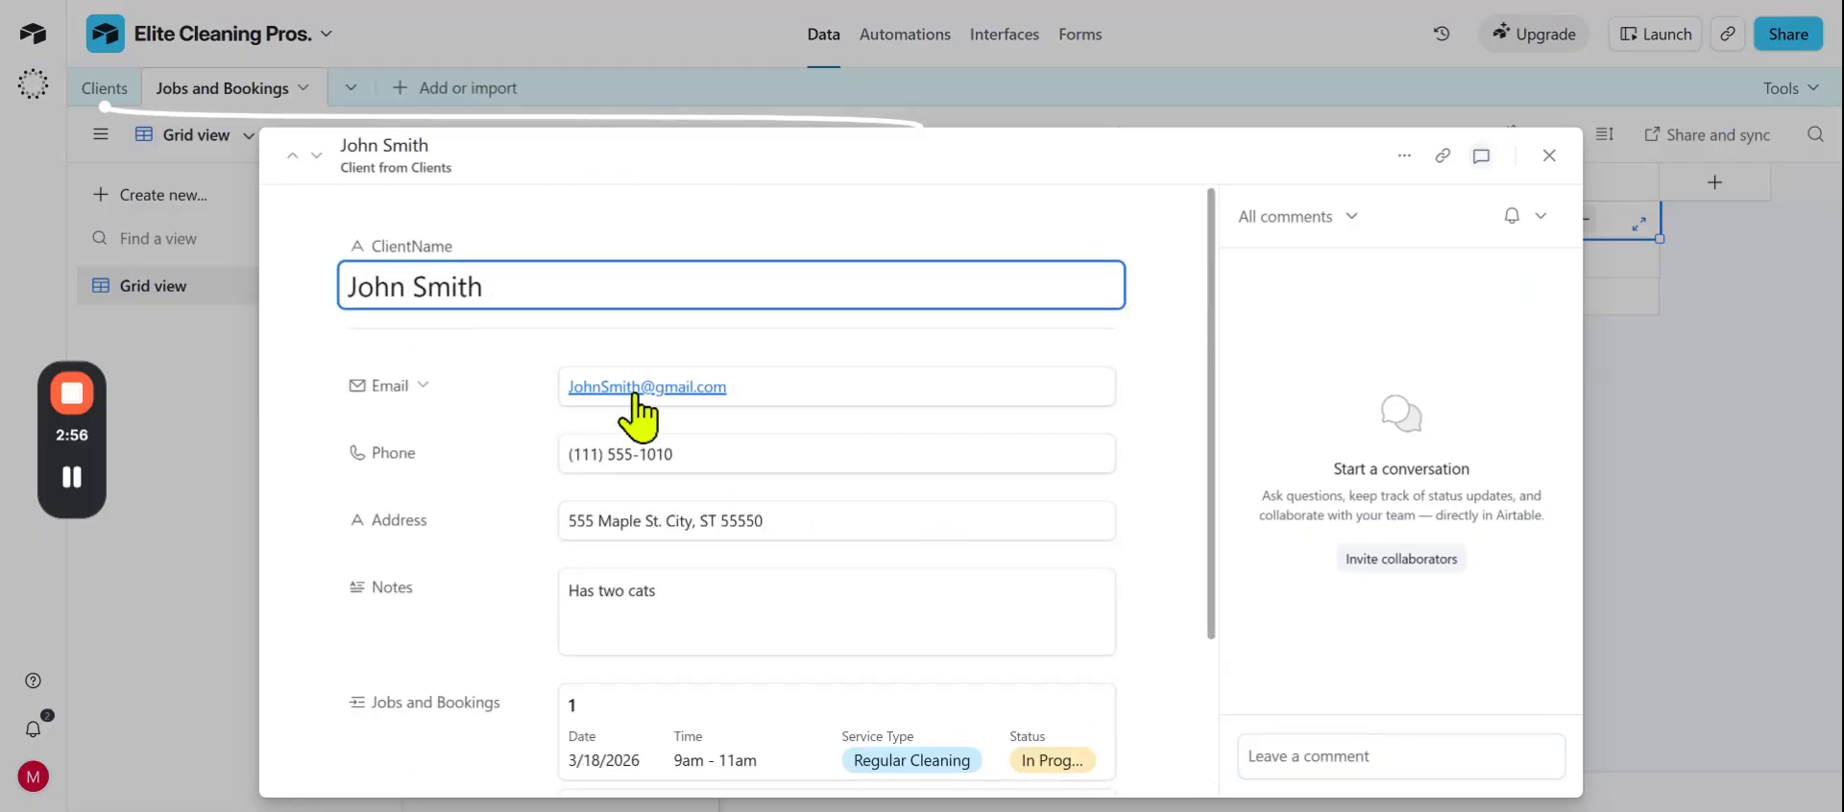
{"action": "scroll", "coordinate": [623, 404], "scroll_direction": "down", "scroll_amount": 2}
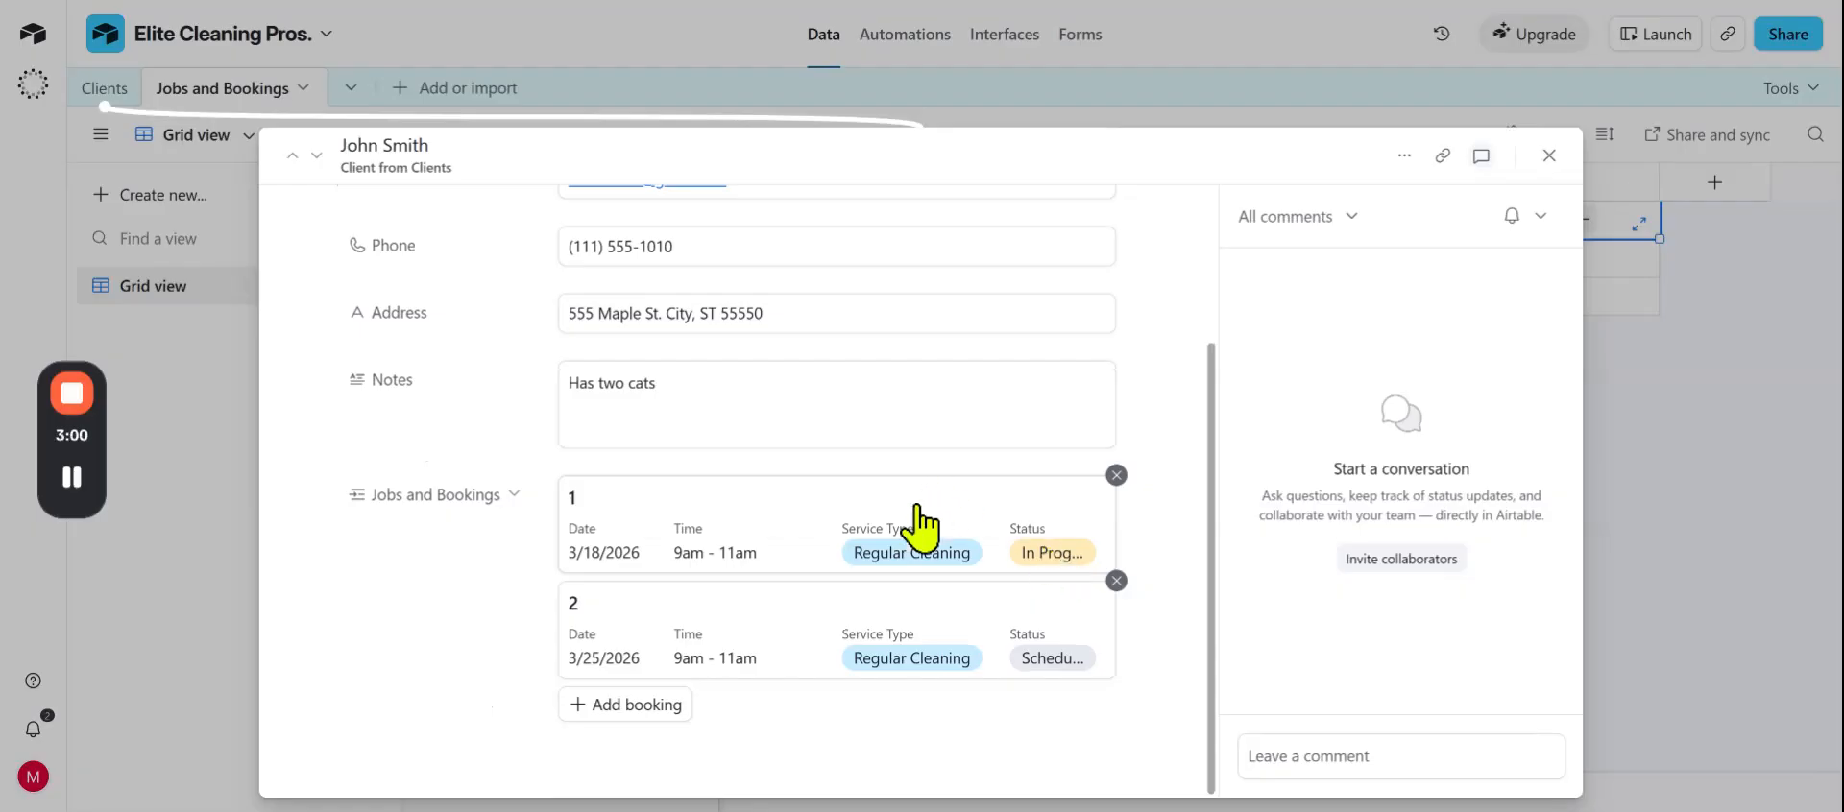
{"action": "mouse_move", "coordinate": [41, 504]}
{"action": "key", "text": "Escape"}
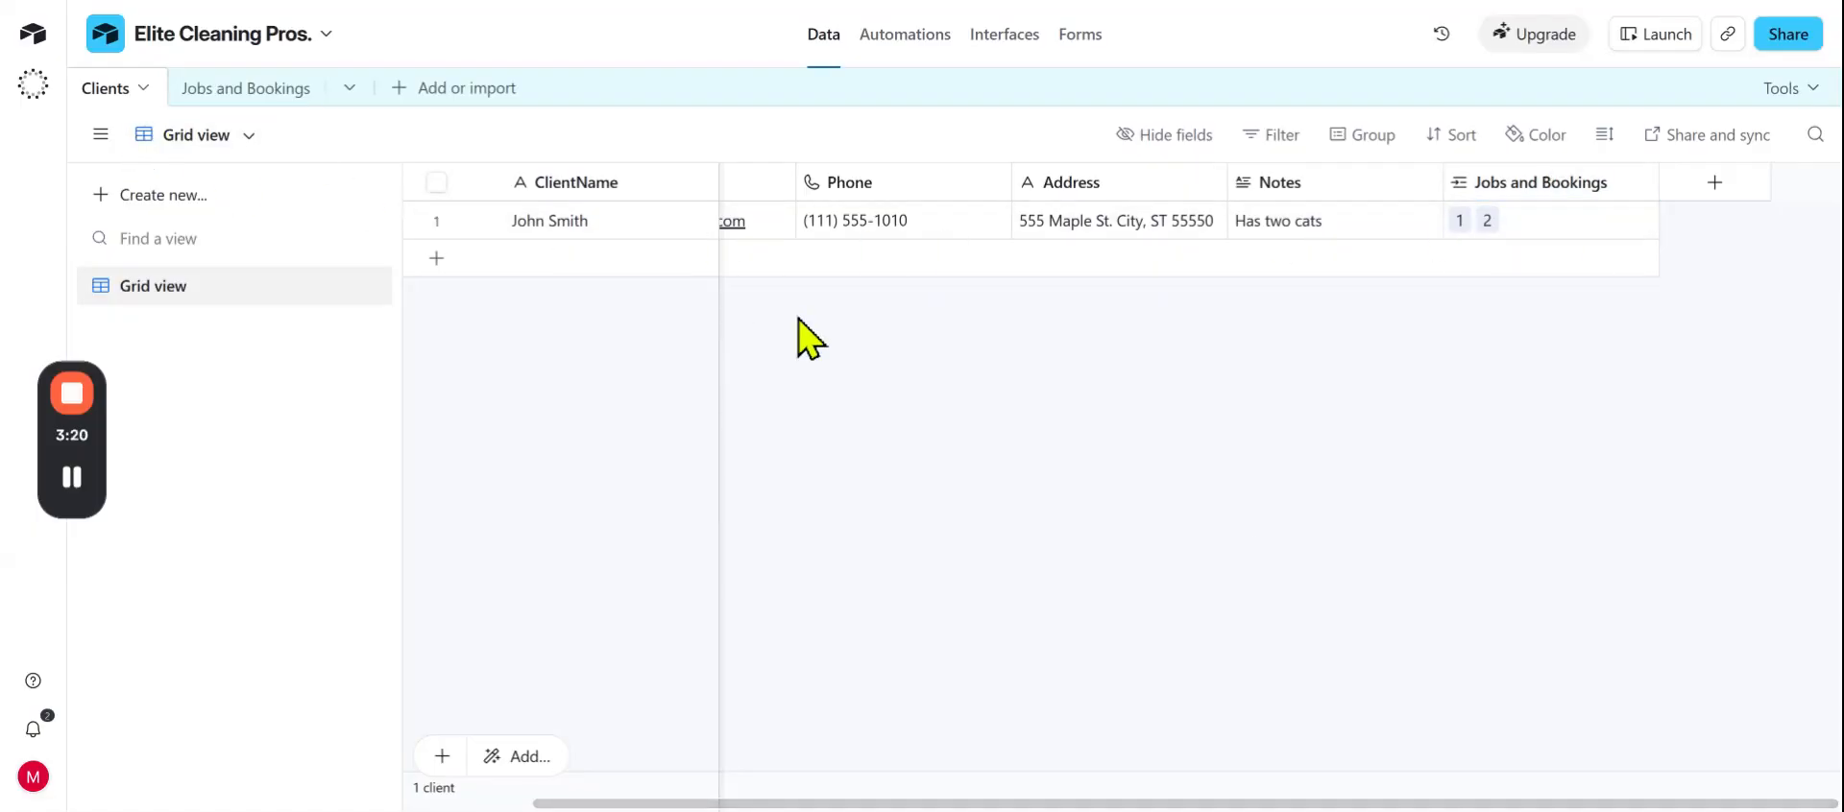
- Add a Count field named "Number of Jobs" to the Clients table, using Jobs and Bookings as the count source
{"action": "left_click", "coordinate": [257, 93]}
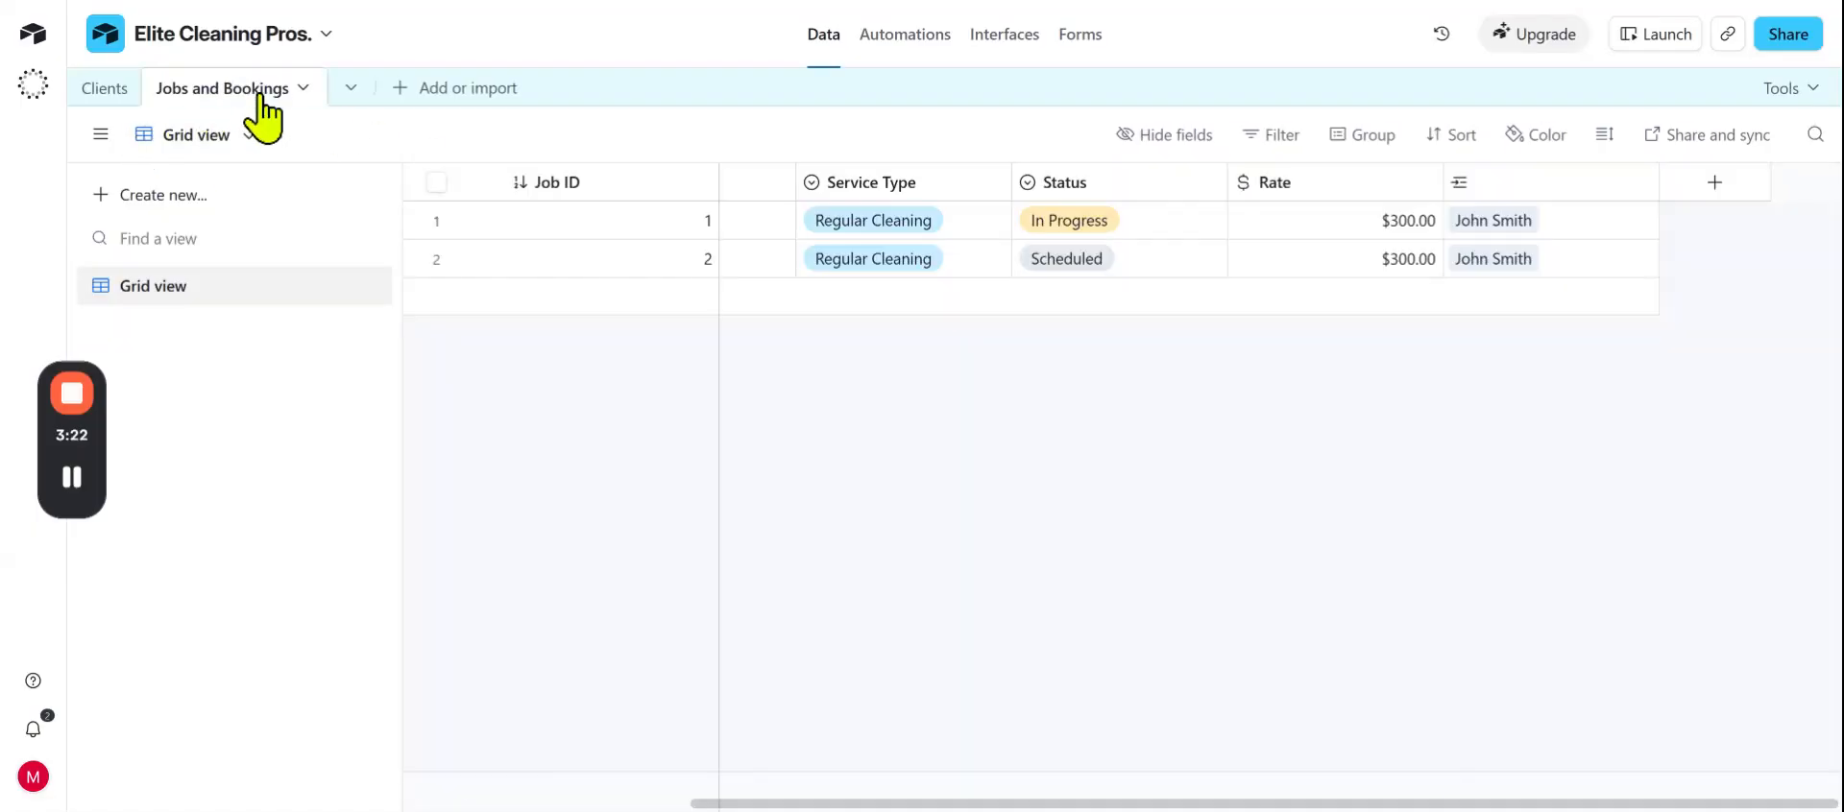
{"action": "left_click", "coordinate": [96, 88]}
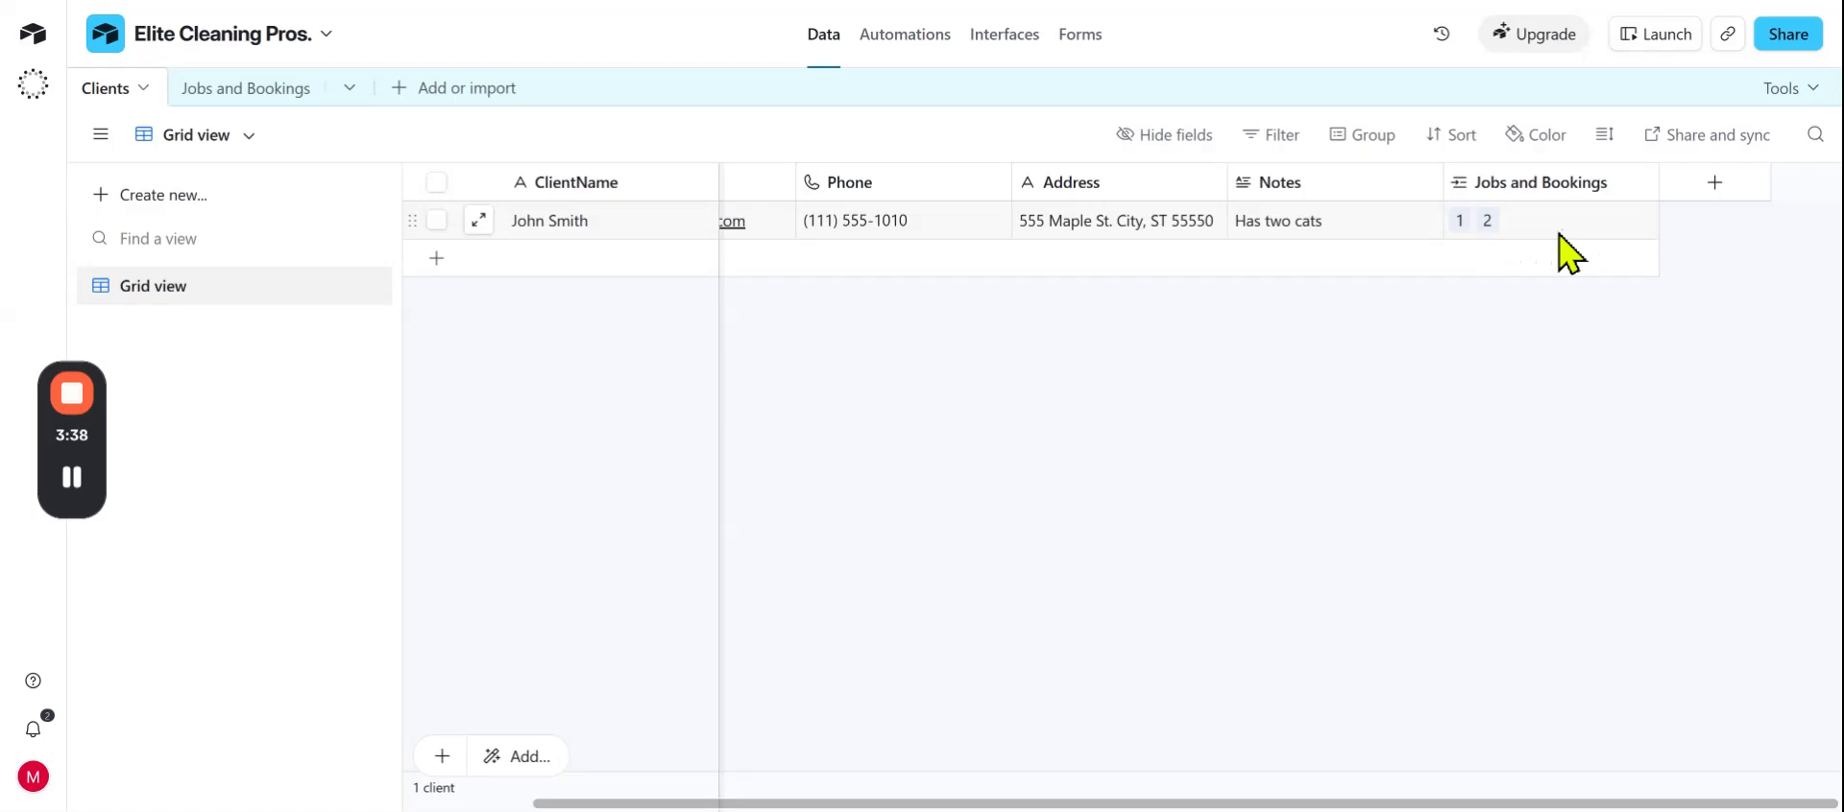
{"action": "left_click", "coordinate": [1713, 188]}
{"action": "type", "text": "co"}
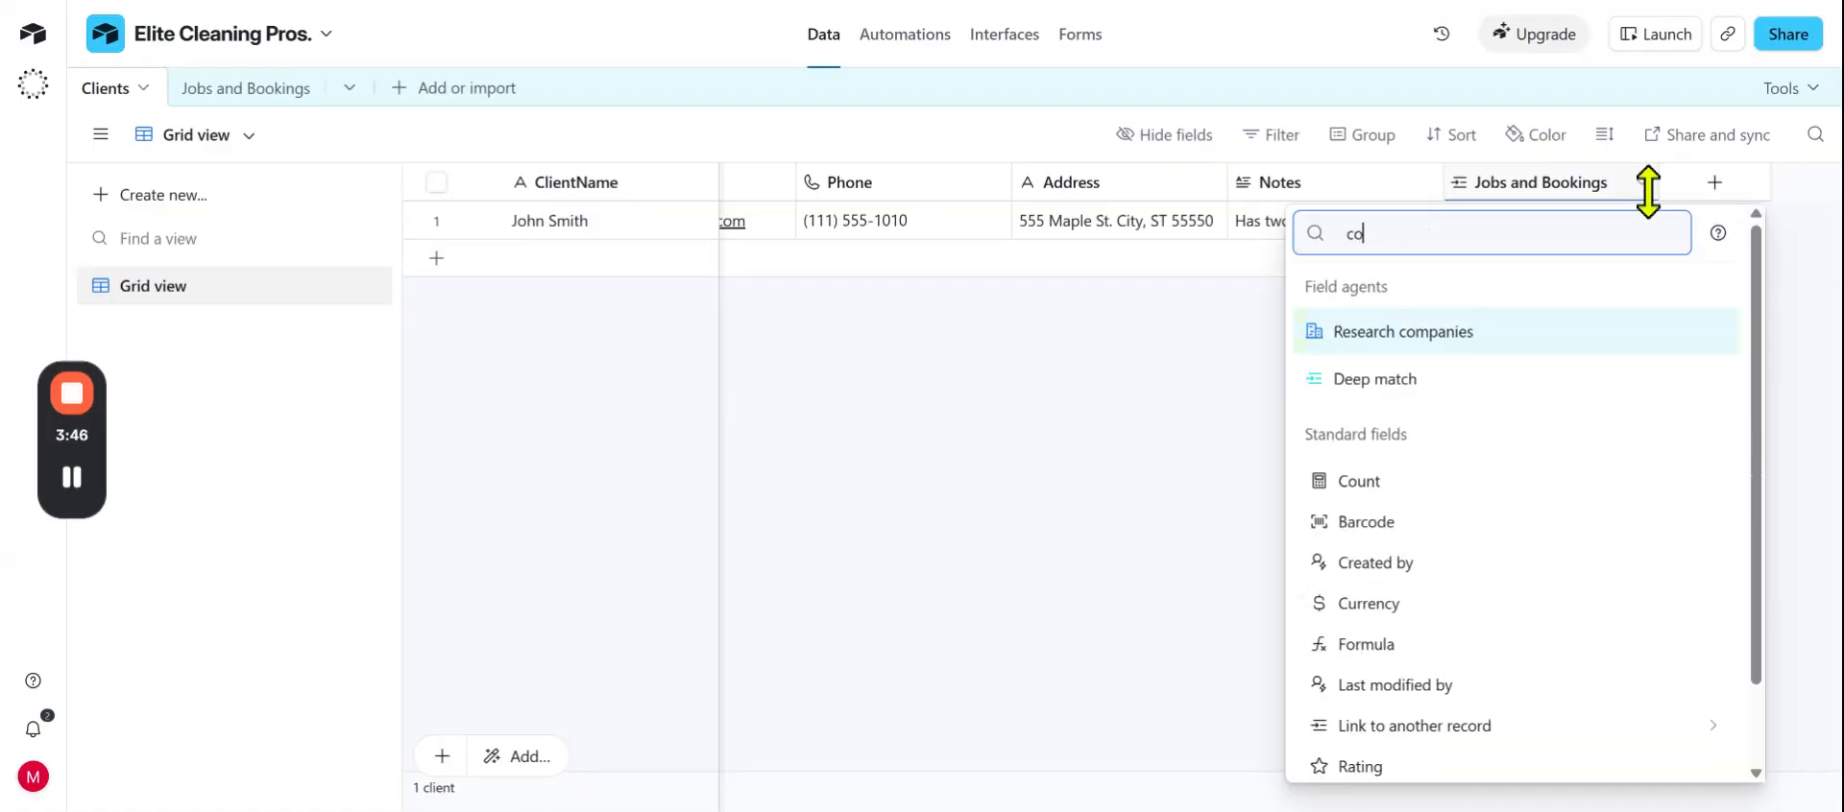
{"action": "type", "text": "unt"}
{"action": "left_click", "coordinate": [1404, 293]}
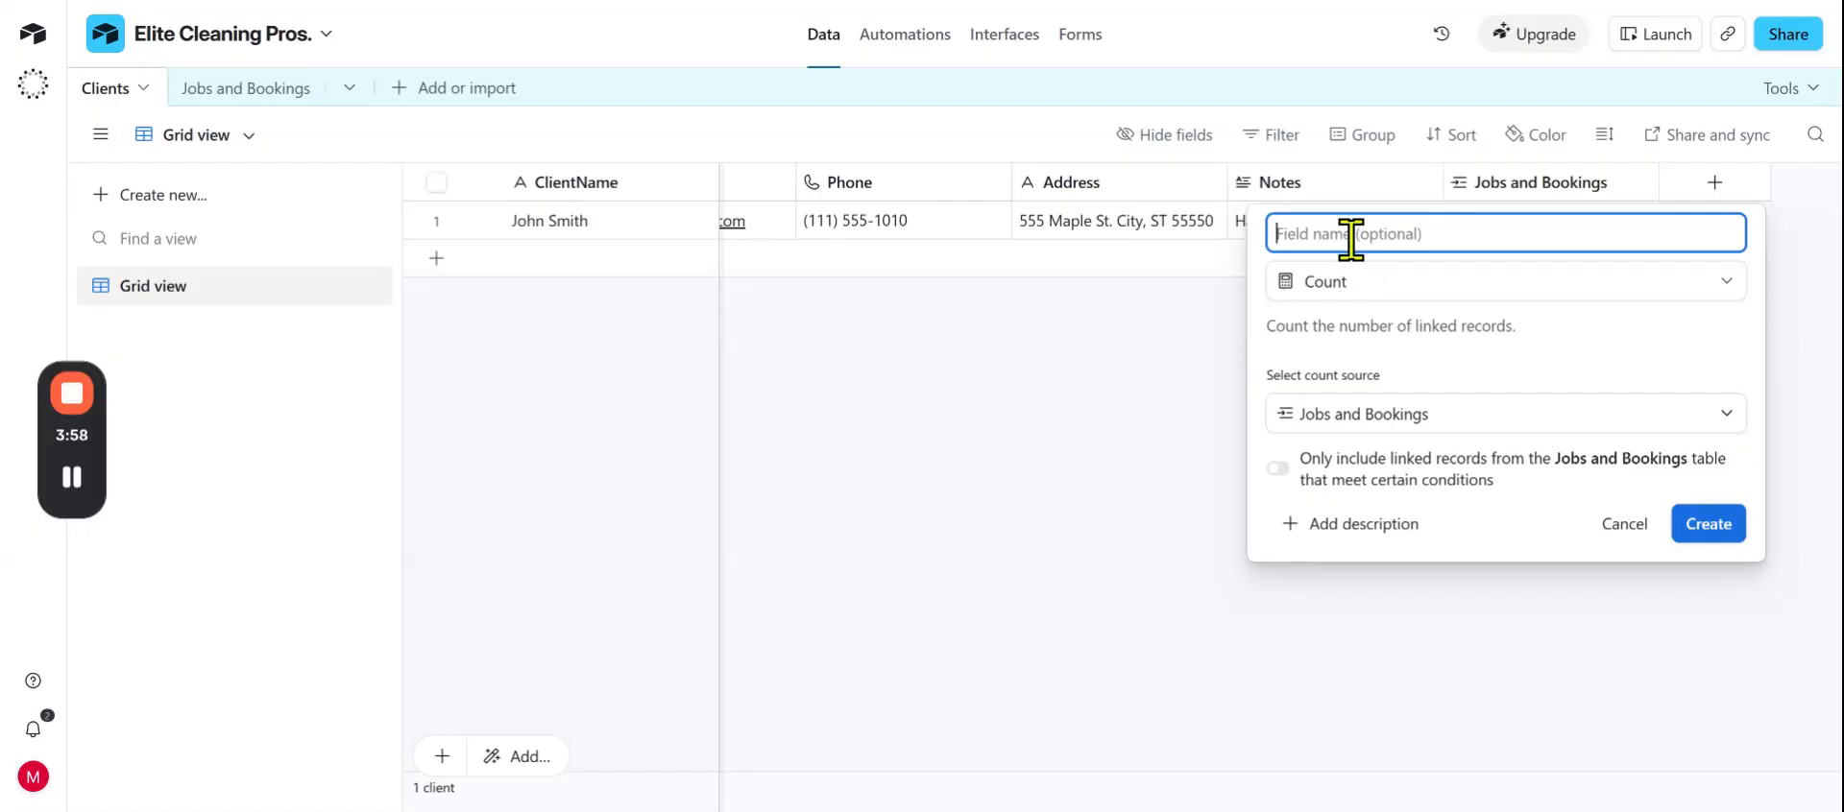
{"action": "type", "text": "Number of Jobs"}
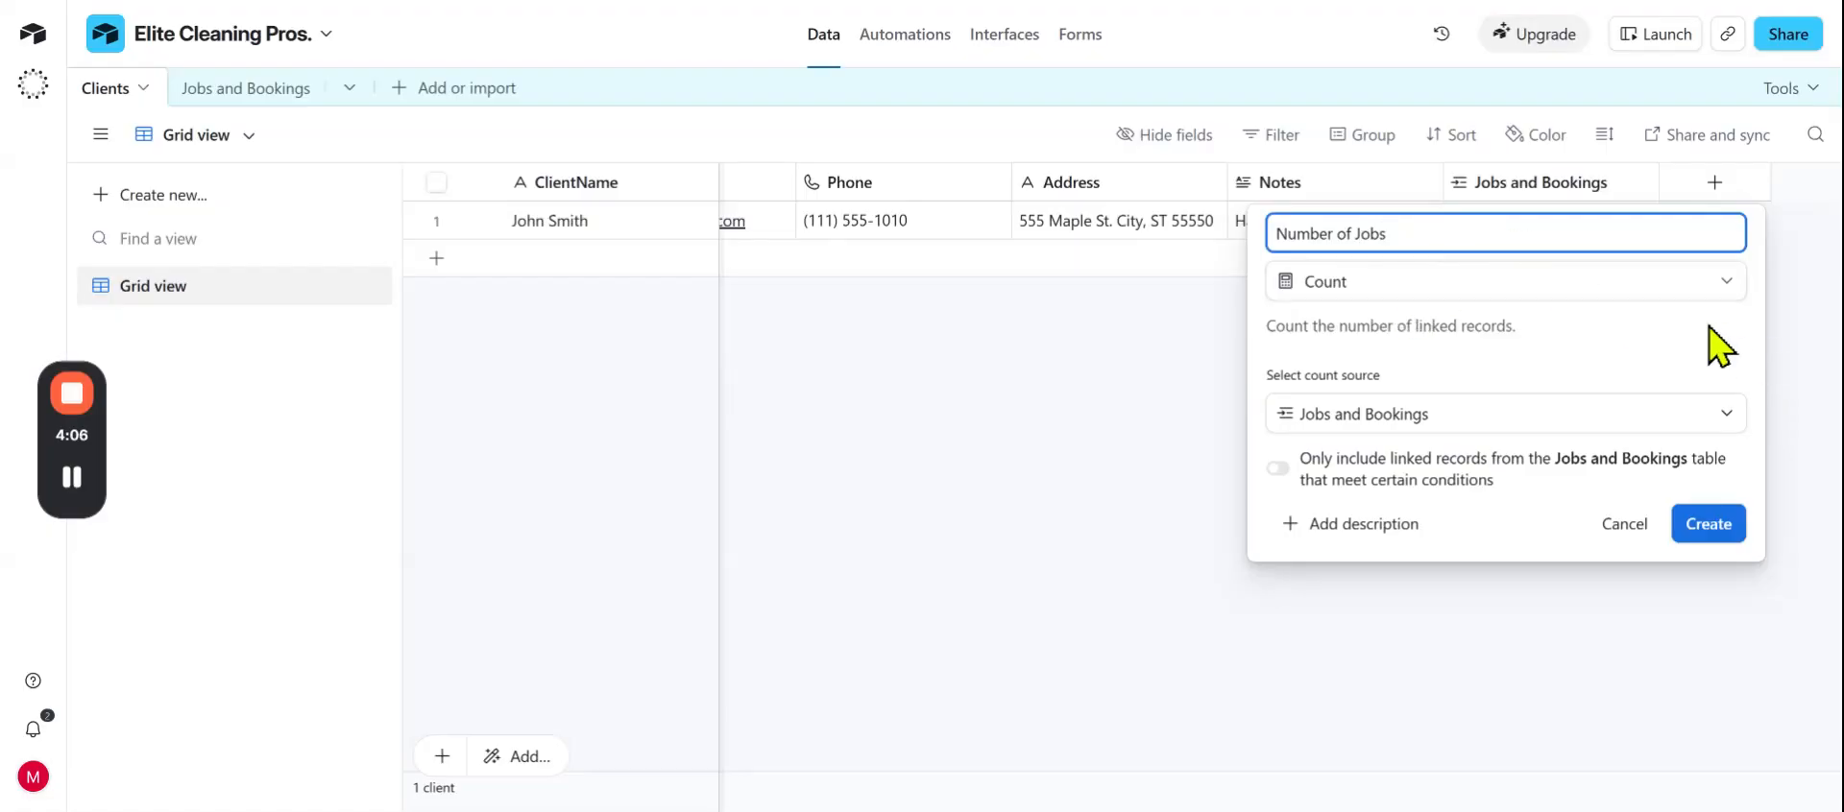
{"action": "left_click", "coordinate": [1708, 523]}
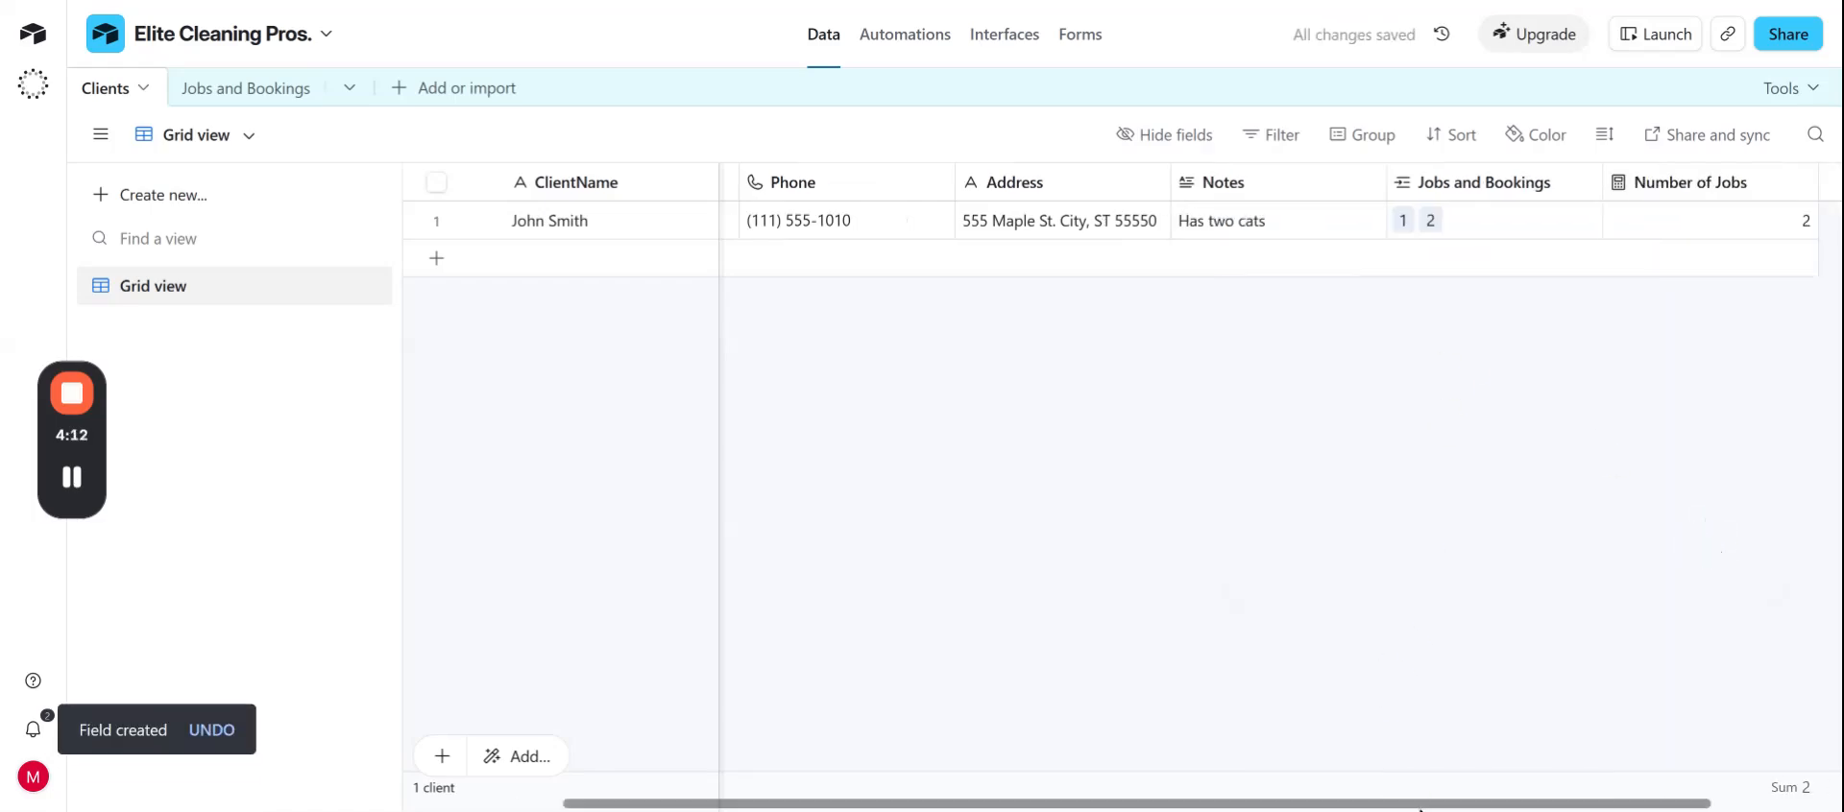
{"action": "left_click_drag", "start_coordinate": [1417, 803], "coordinate": [1548, 803]}
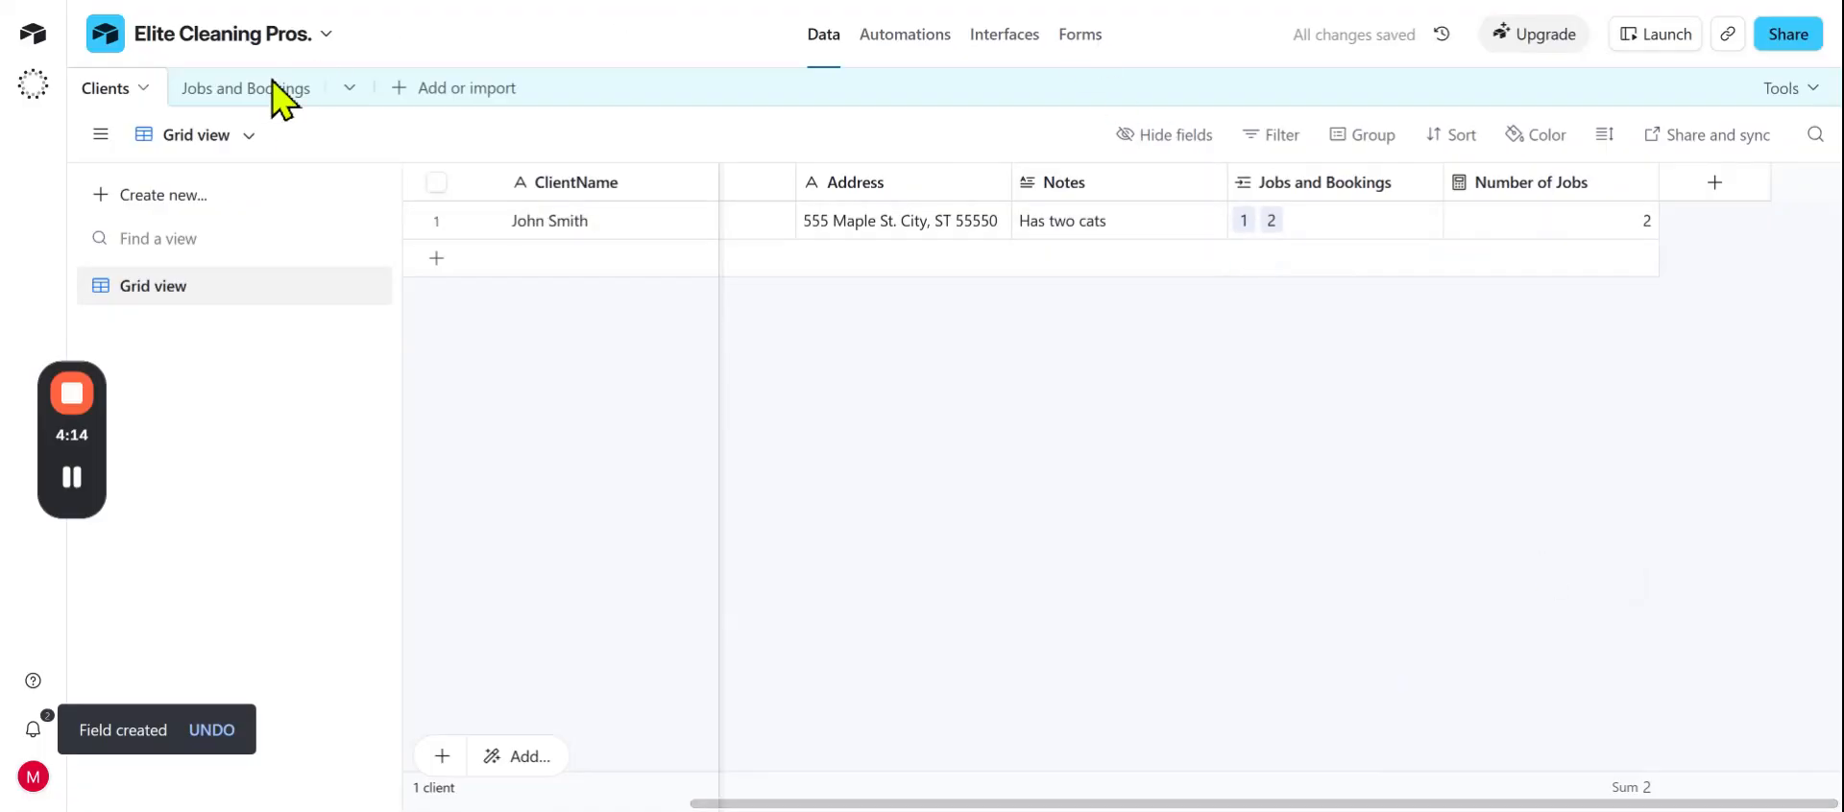
- Compare the Clients table with the Jobs and Bookings table, examining the Rate and ClientName fields of both bookings
{"action": "left_click", "coordinate": [242, 92]}
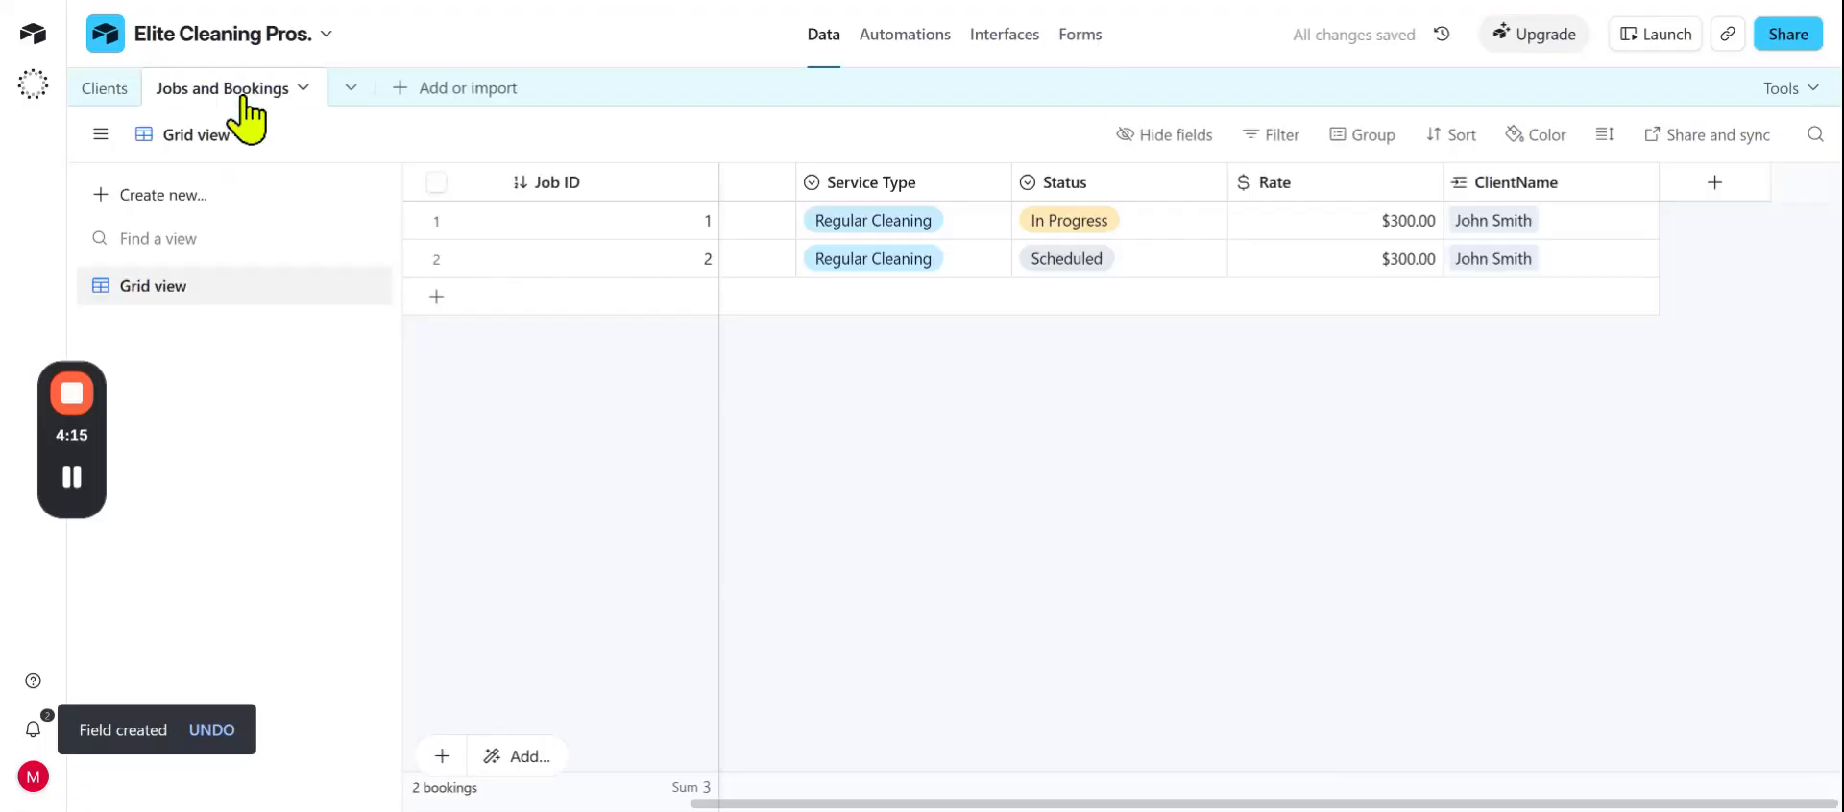
{"action": "left_click", "coordinate": [82, 89]}
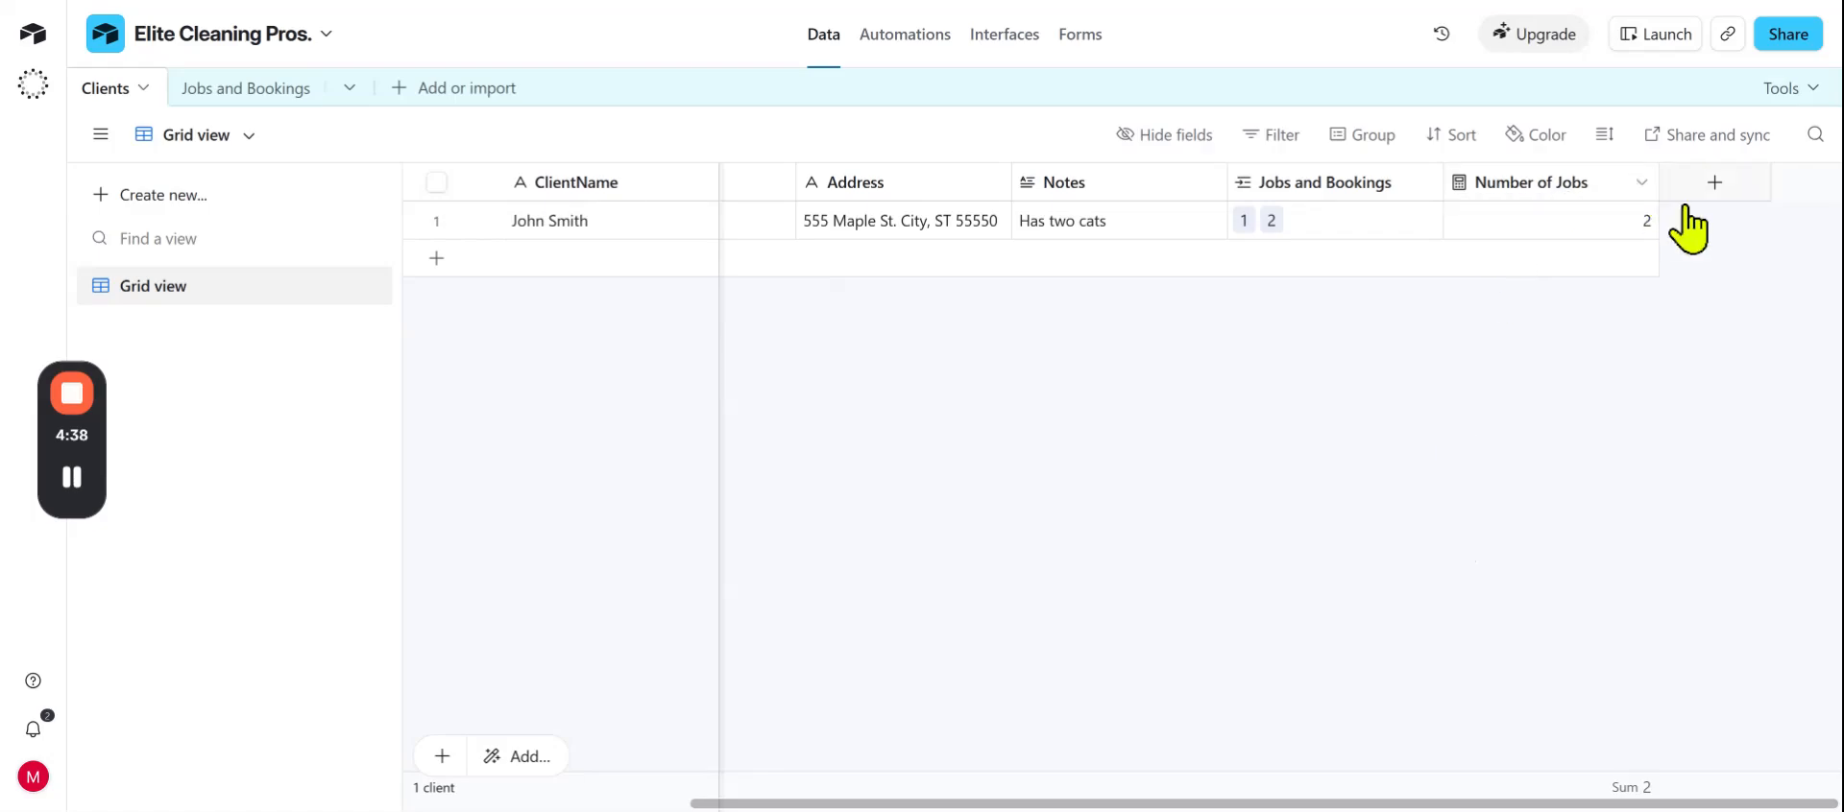
{"action": "left_click", "coordinate": [248, 100]}
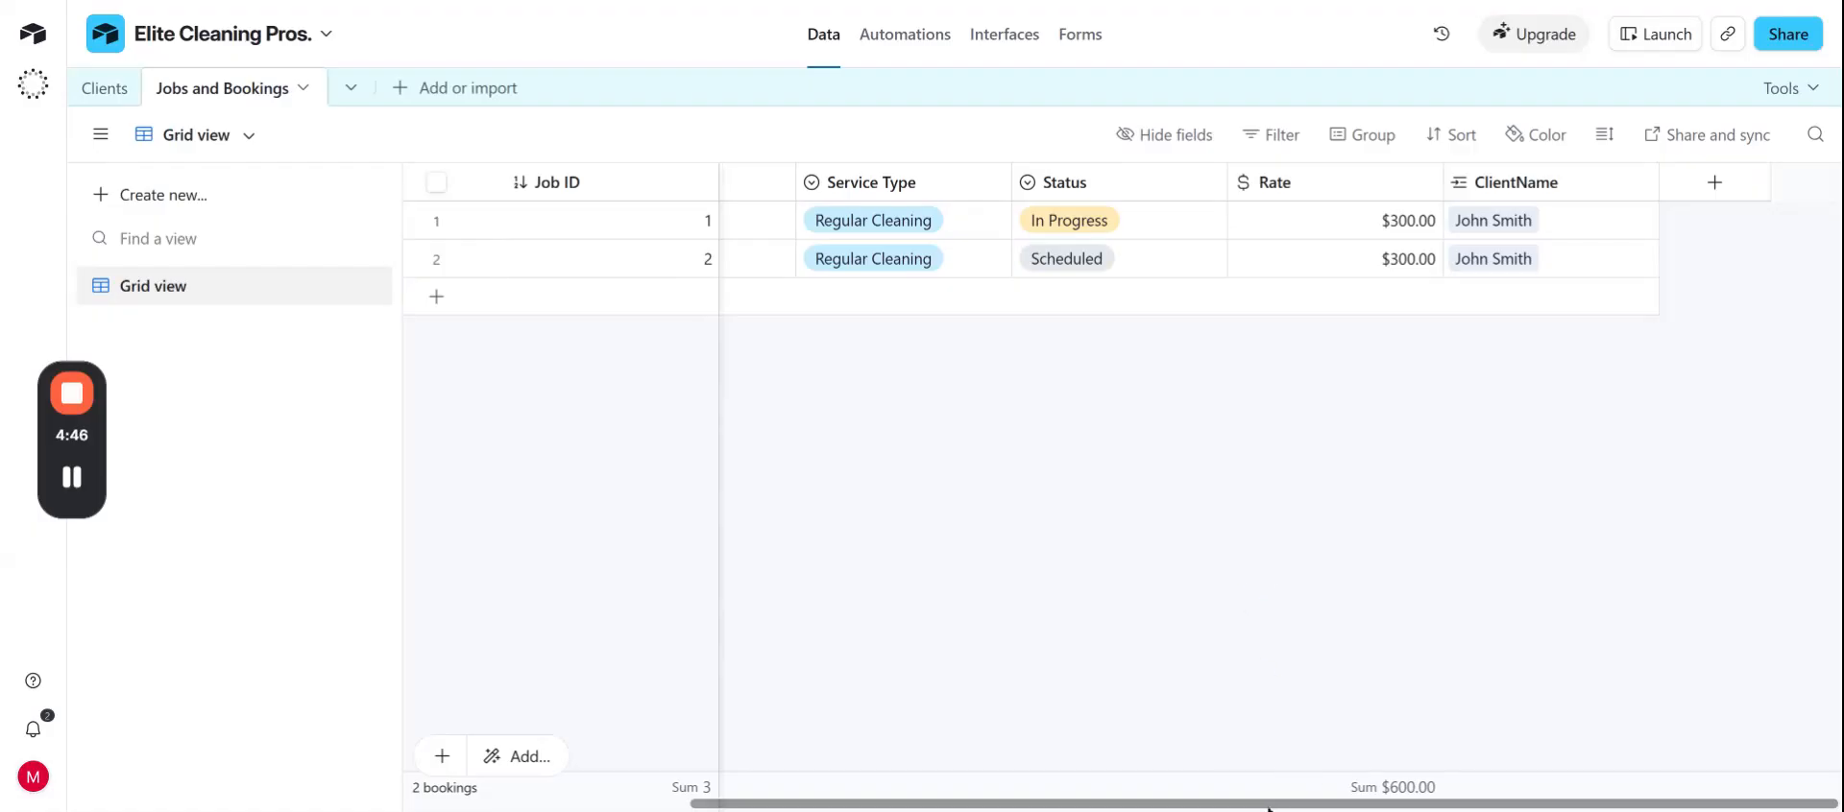
{"action": "mouse_move", "coordinate": [1267, 809]}
{"action": "left_mouse_down"}
{"action": "mouse_move", "coordinate": [1008, 794]}
{"action": "mouse_move", "coordinate": [1268, 804]}
{"action": "left_mouse_up"}
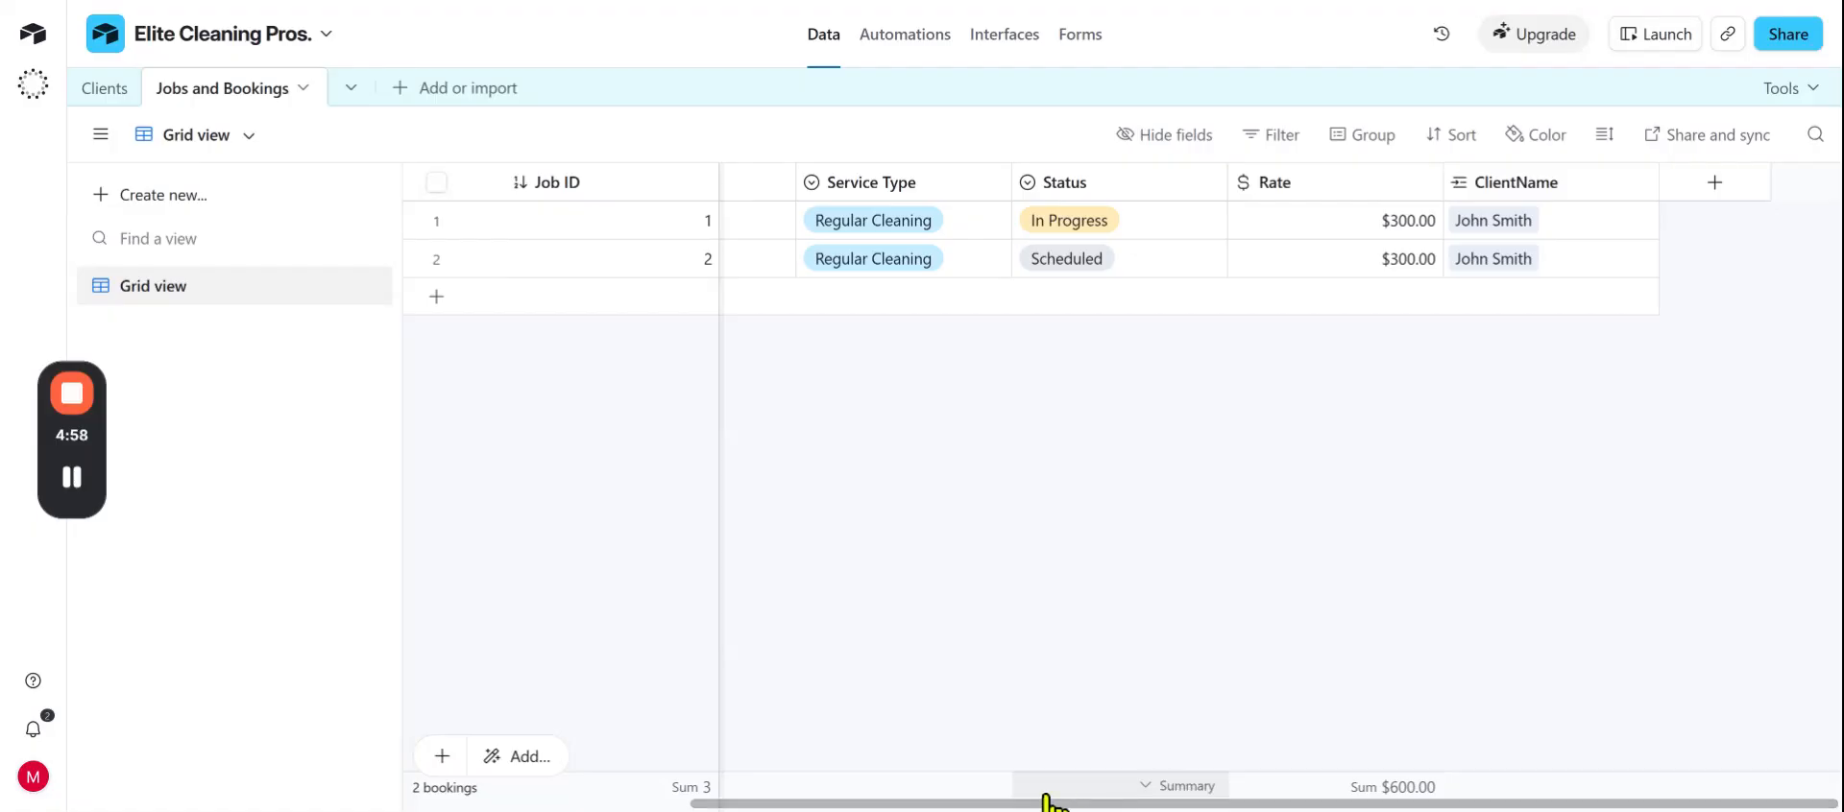
{"action": "left_click_drag", "start_coordinate": [1055, 805], "coordinate": [1025, 805]}
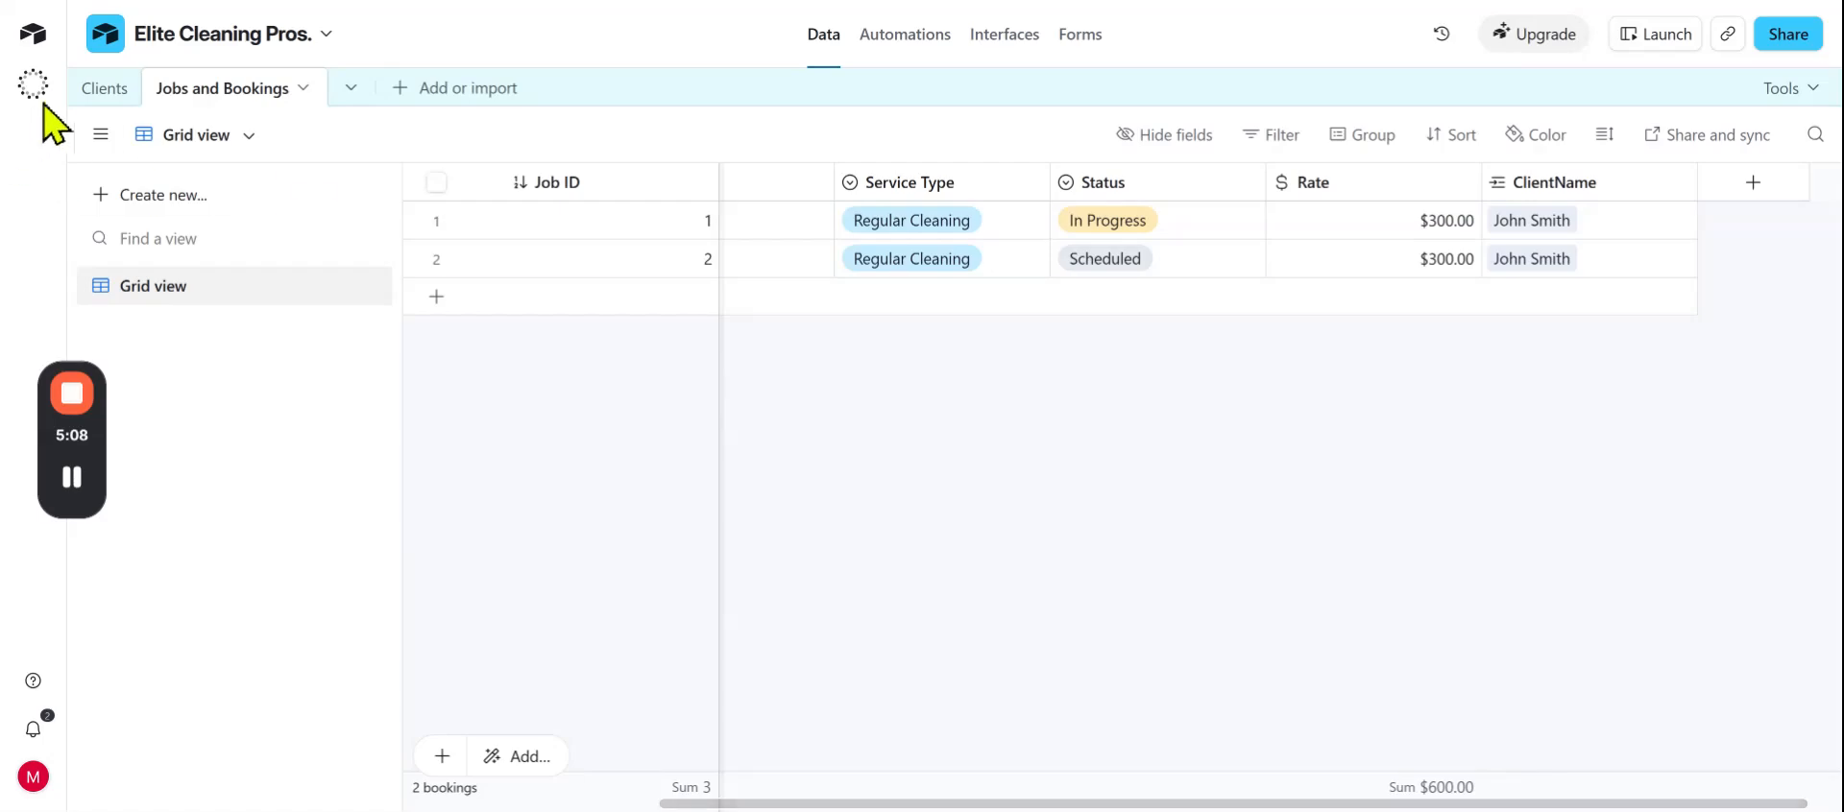
{"action": "left_click", "coordinate": [77, 88]}
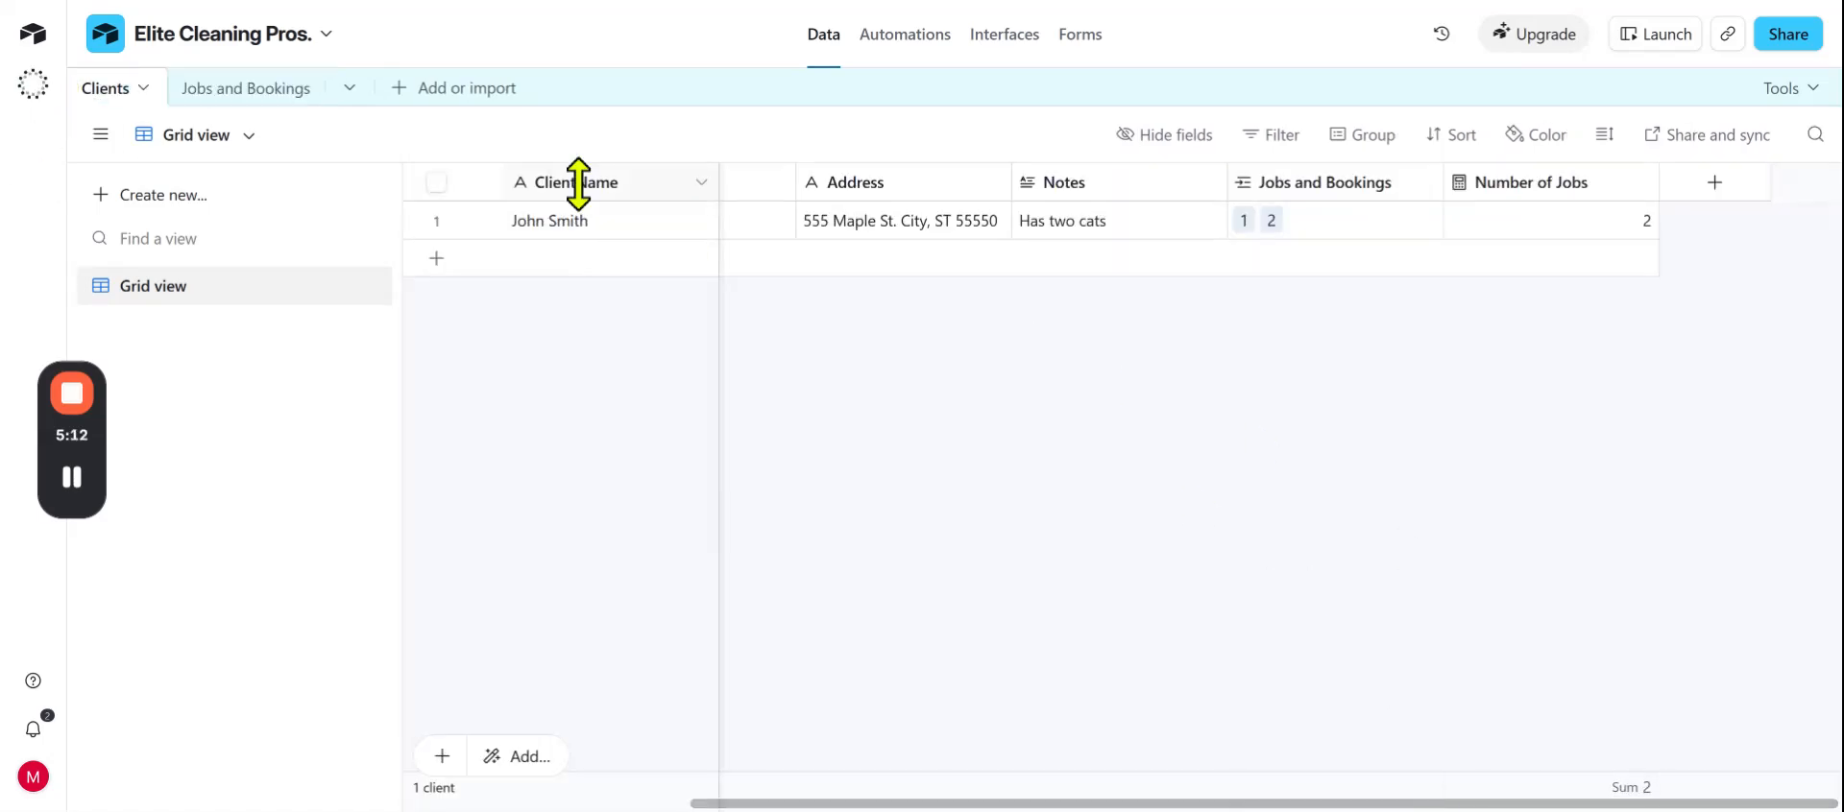
{"action": "left_click", "coordinate": [1715, 184]}
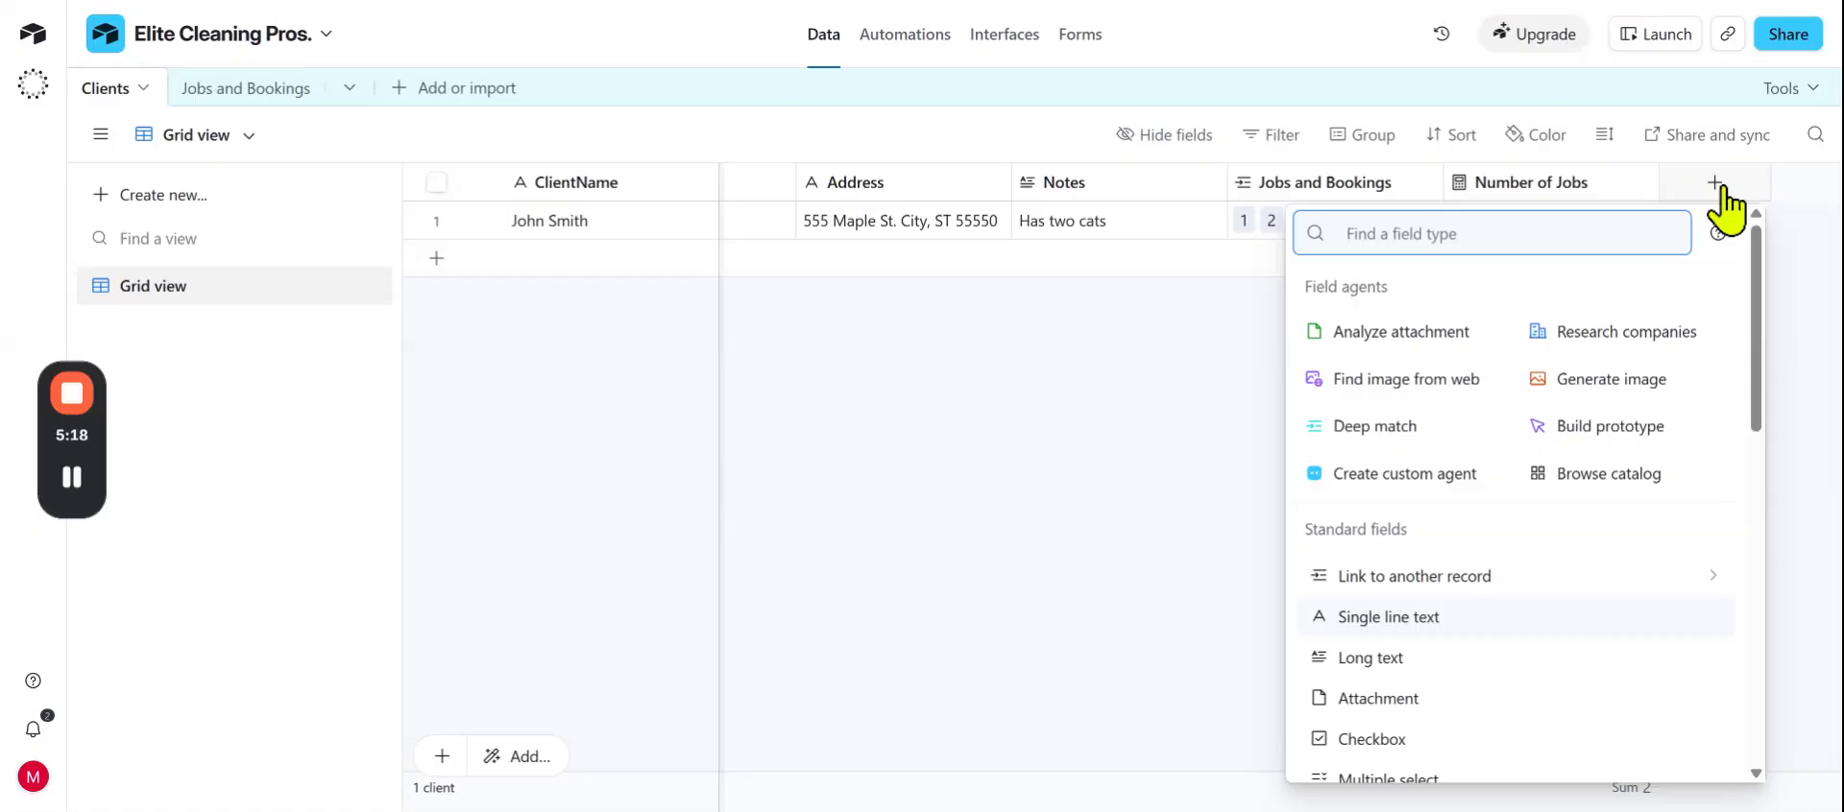
{"action": "type", "text": "ro"}
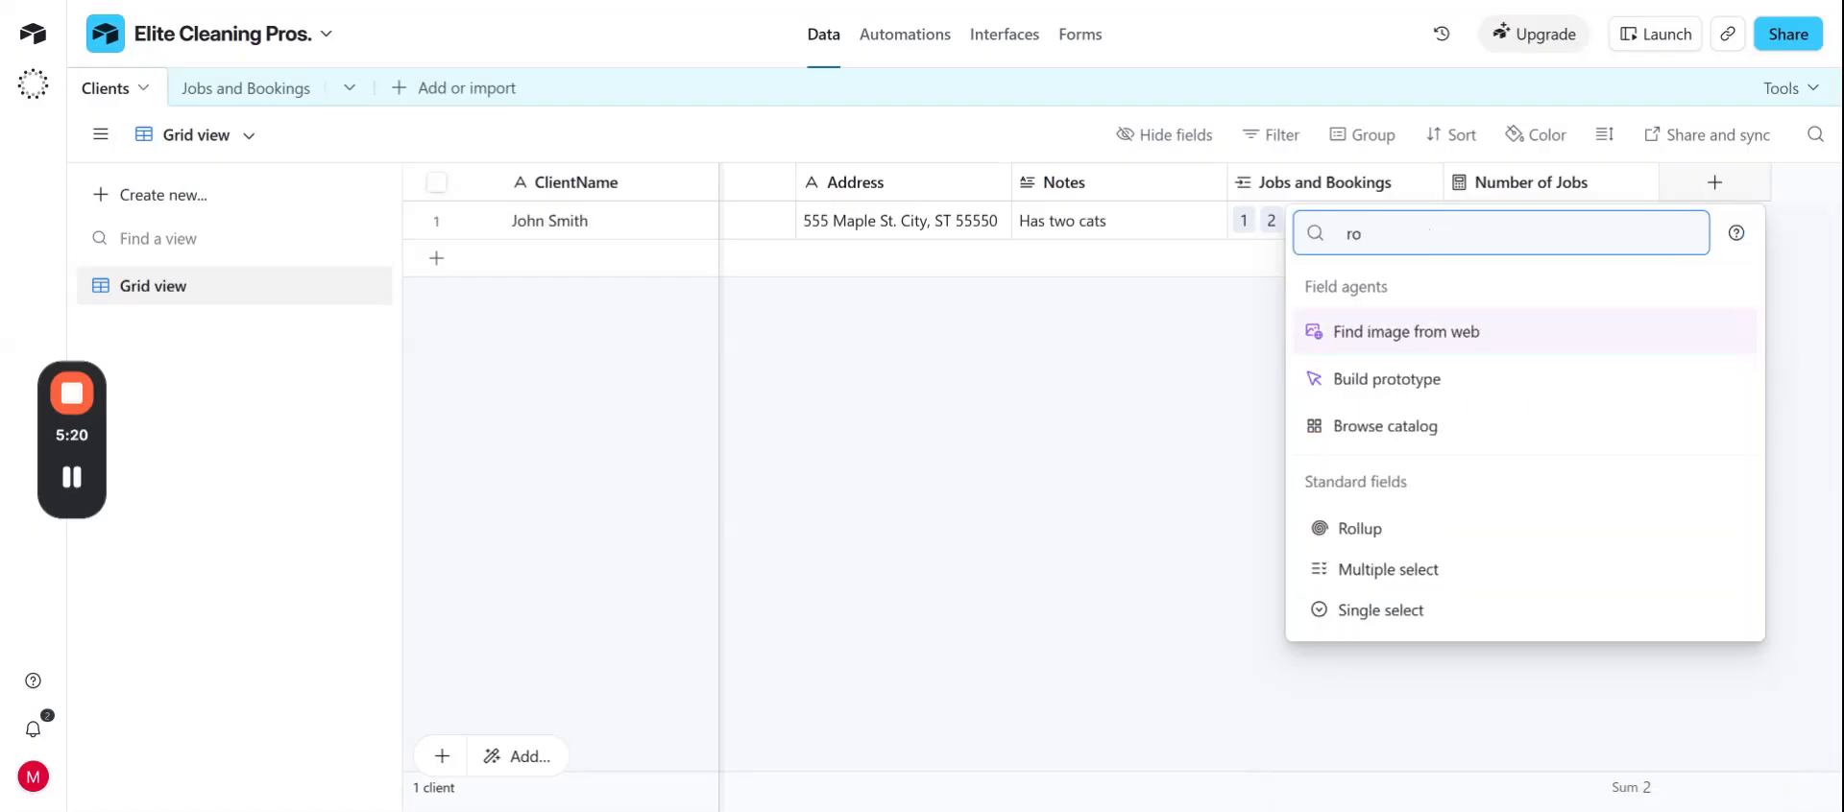
{"action": "type", "text": "l"}
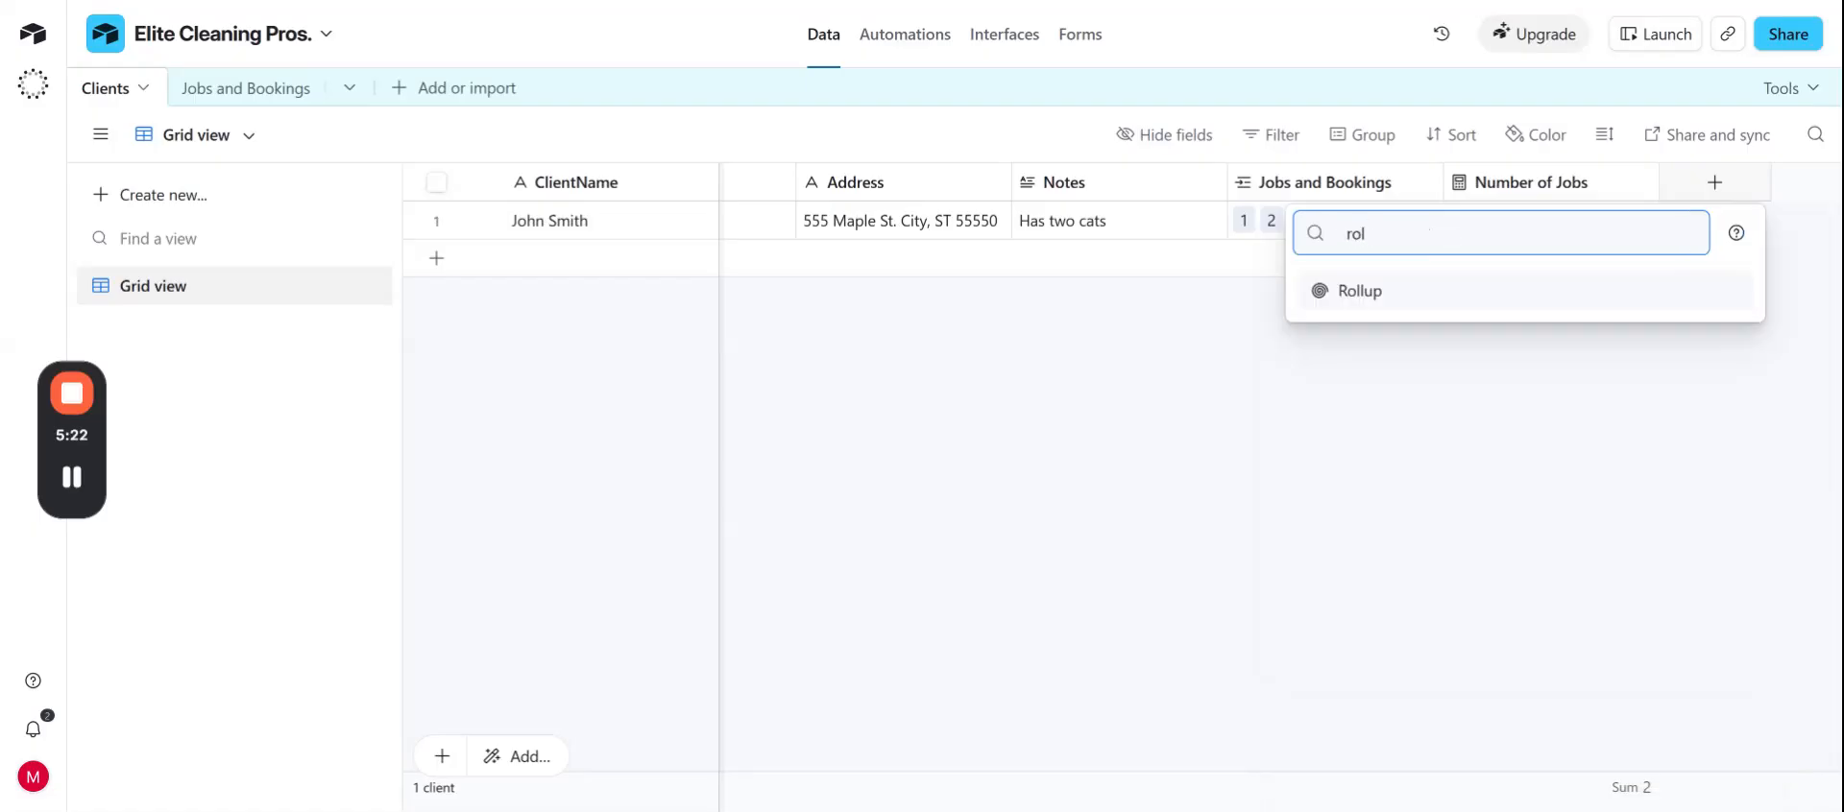
{"action": "left_click", "coordinate": [1636, 440]}
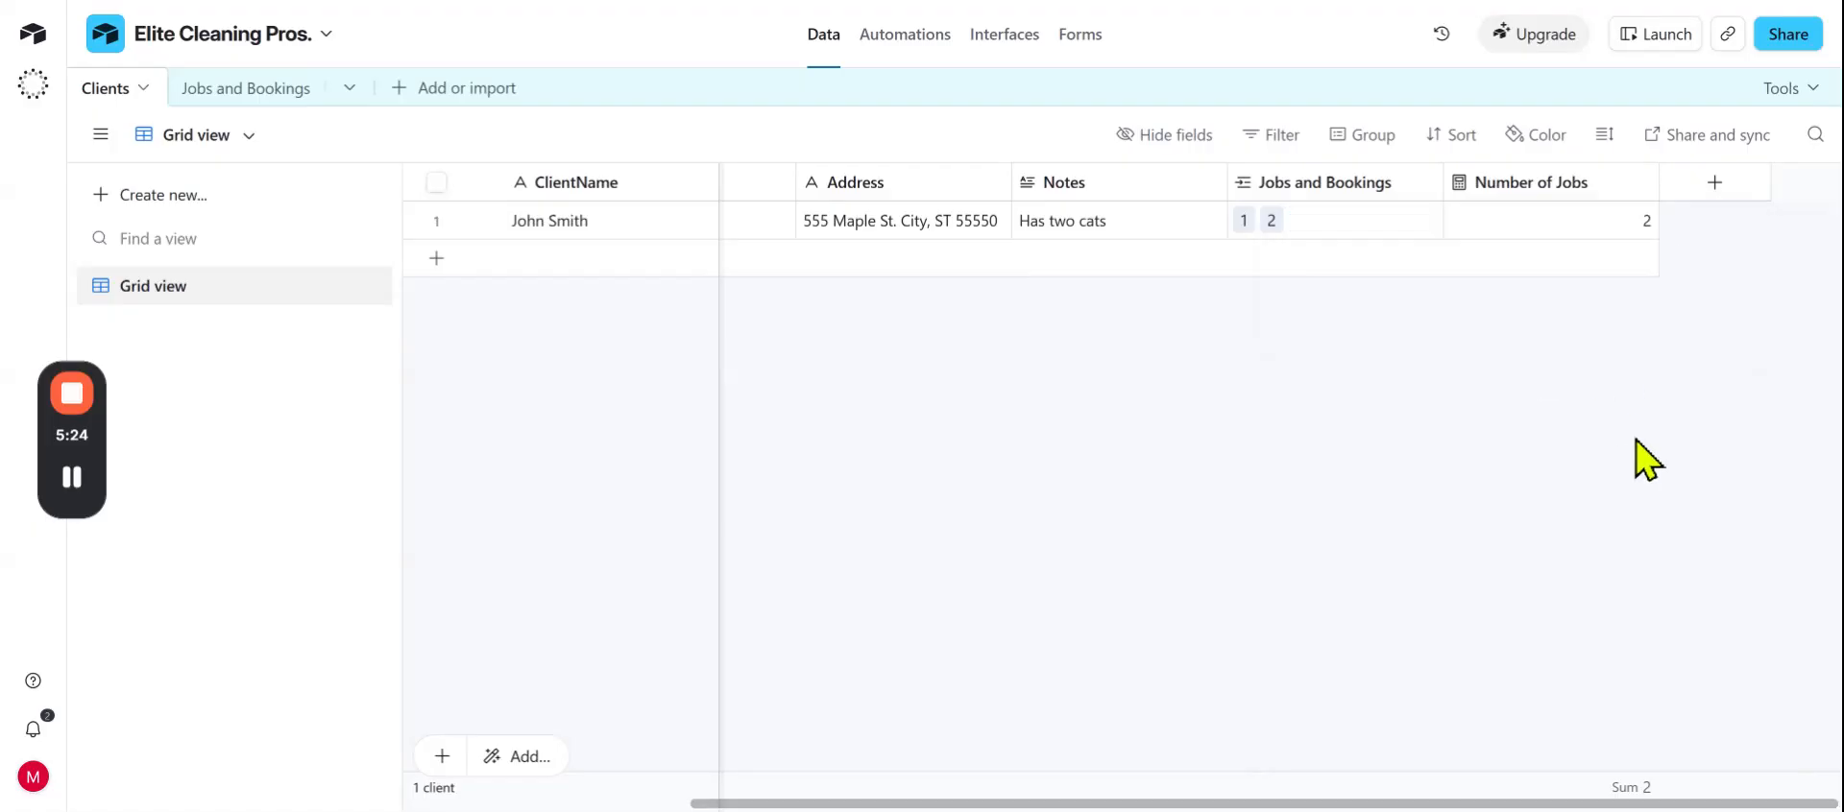
{"action": "left_click", "coordinate": [1703, 189]}
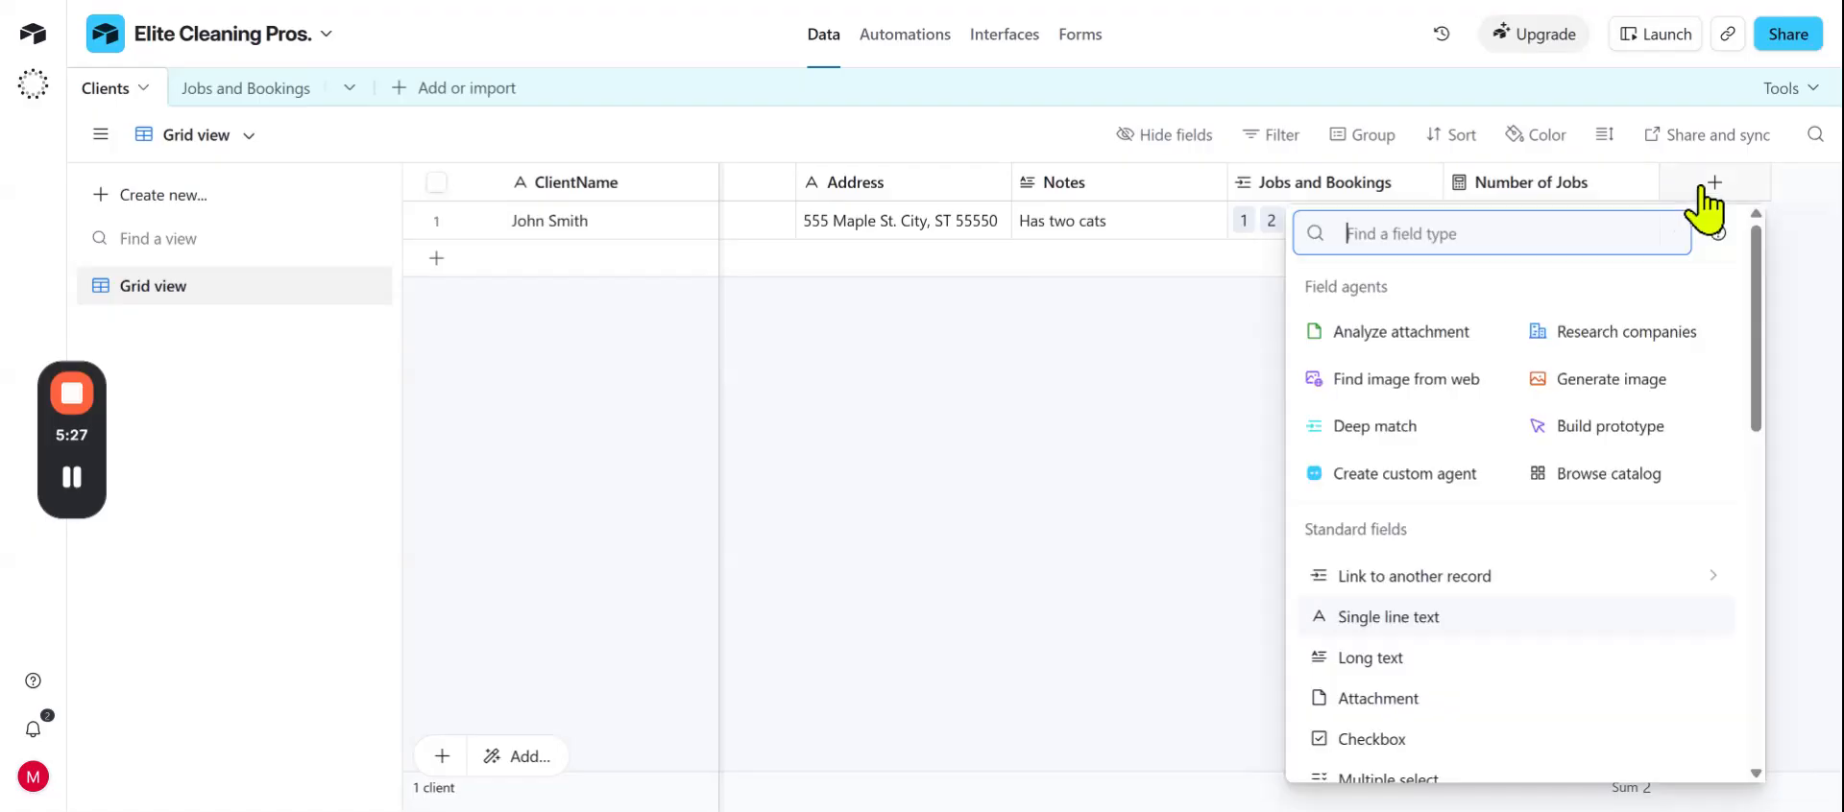
{"action": "left_click", "coordinate": [1813, 348]}
- In Jobs and Bookings, try the Average, Histogram, Min and Max summaries on the Rate field, then set it back to Sum
{"action": "left_click", "coordinate": [228, 88]}
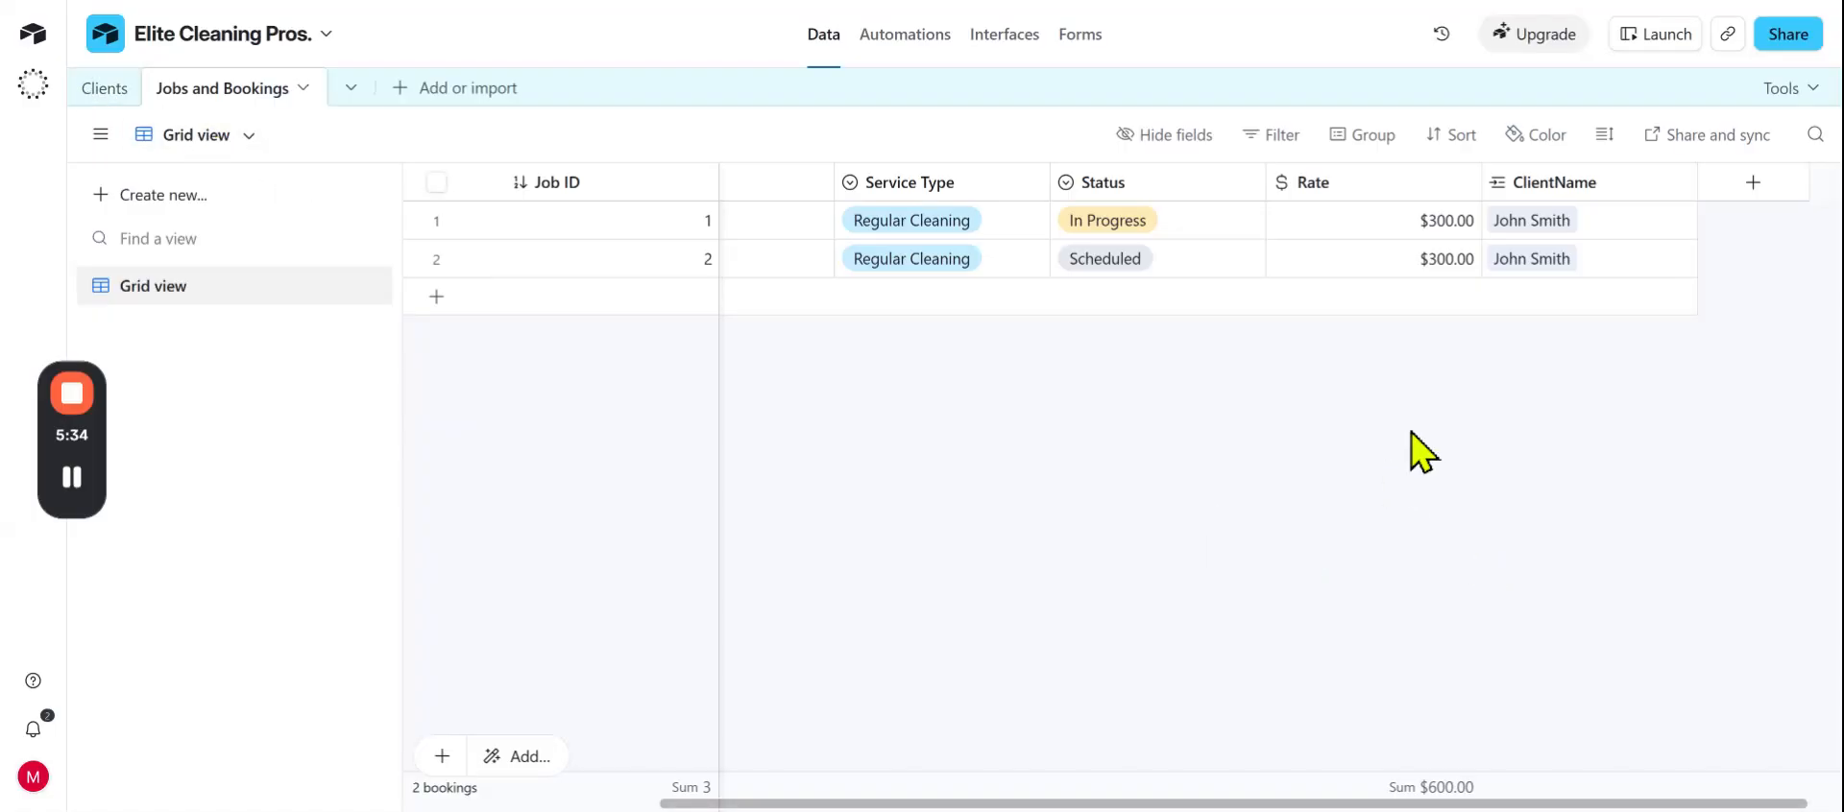
{"action": "left_click", "coordinate": [1410, 799]}
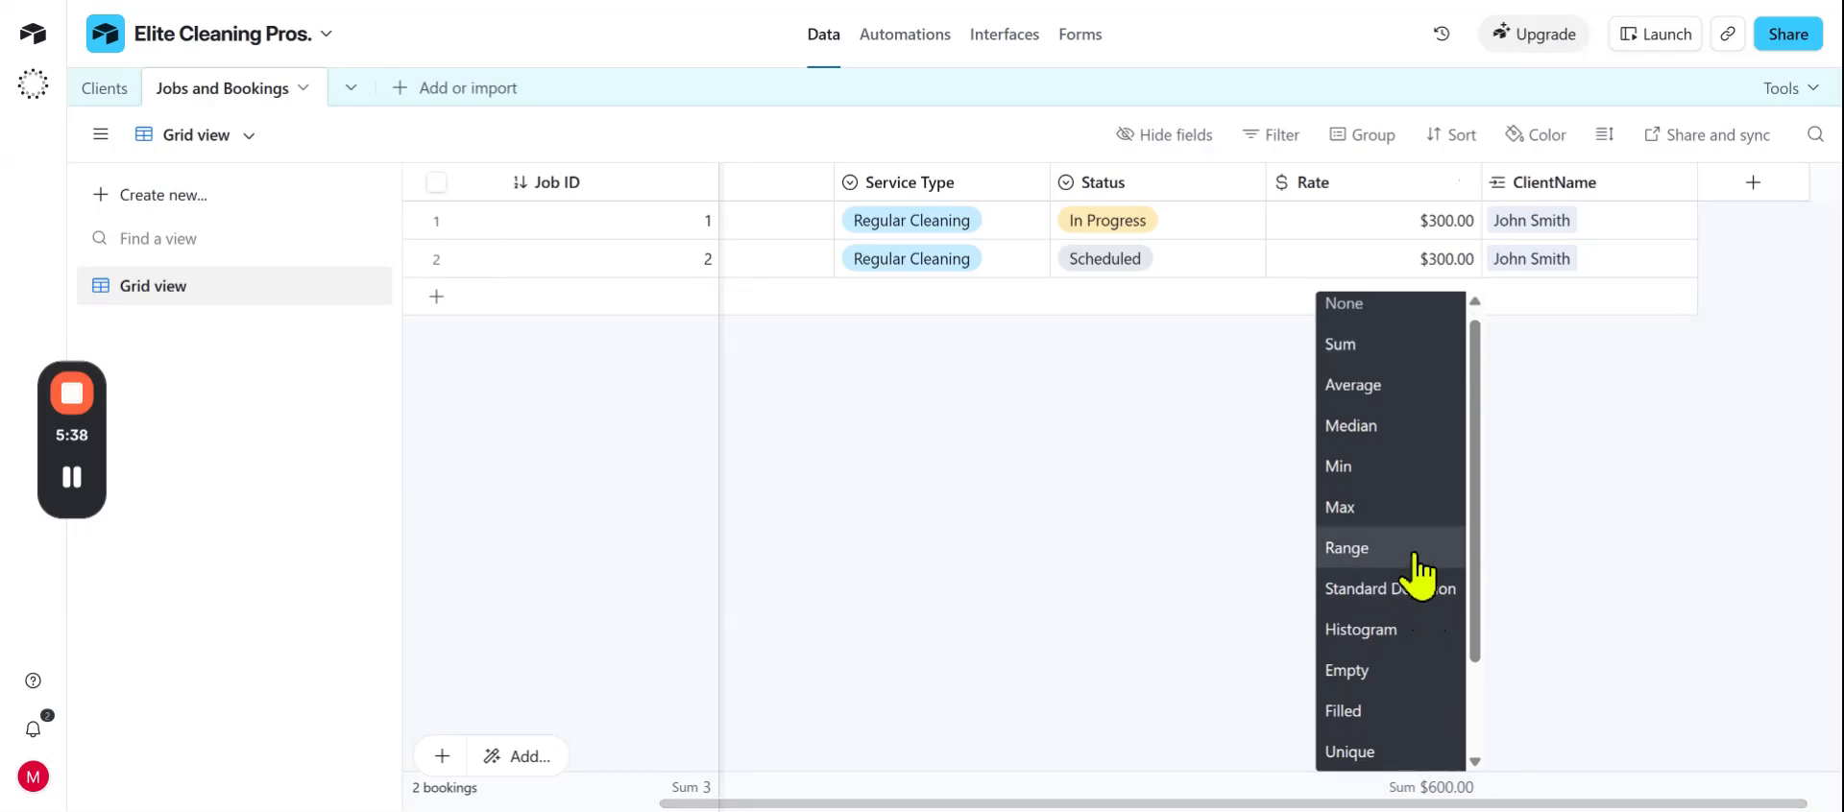
{"action": "left_click", "coordinate": [1364, 382]}
{"action": "left_click", "coordinate": [1425, 792]}
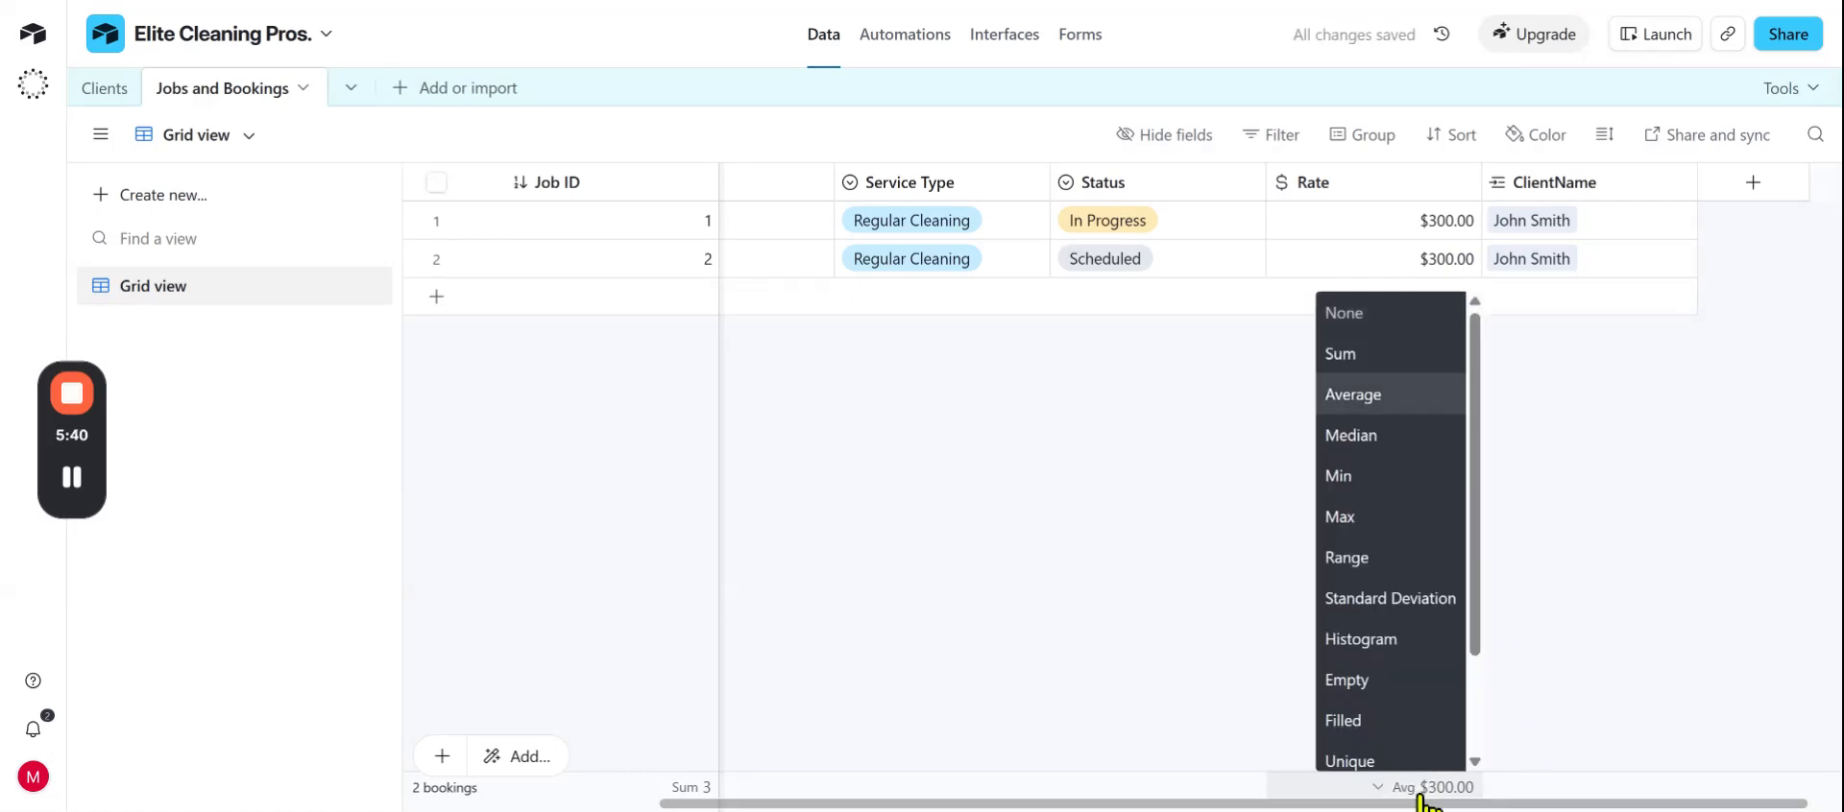
{"action": "left_click", "coordinate": [1385, 634]}
{"action": "left_click", "coordinate": [1445, 793]}
{"action": "left_click", "coordinate": [1388, 462]}
{"action": "left_click", "coordinate": [1457, 791]}
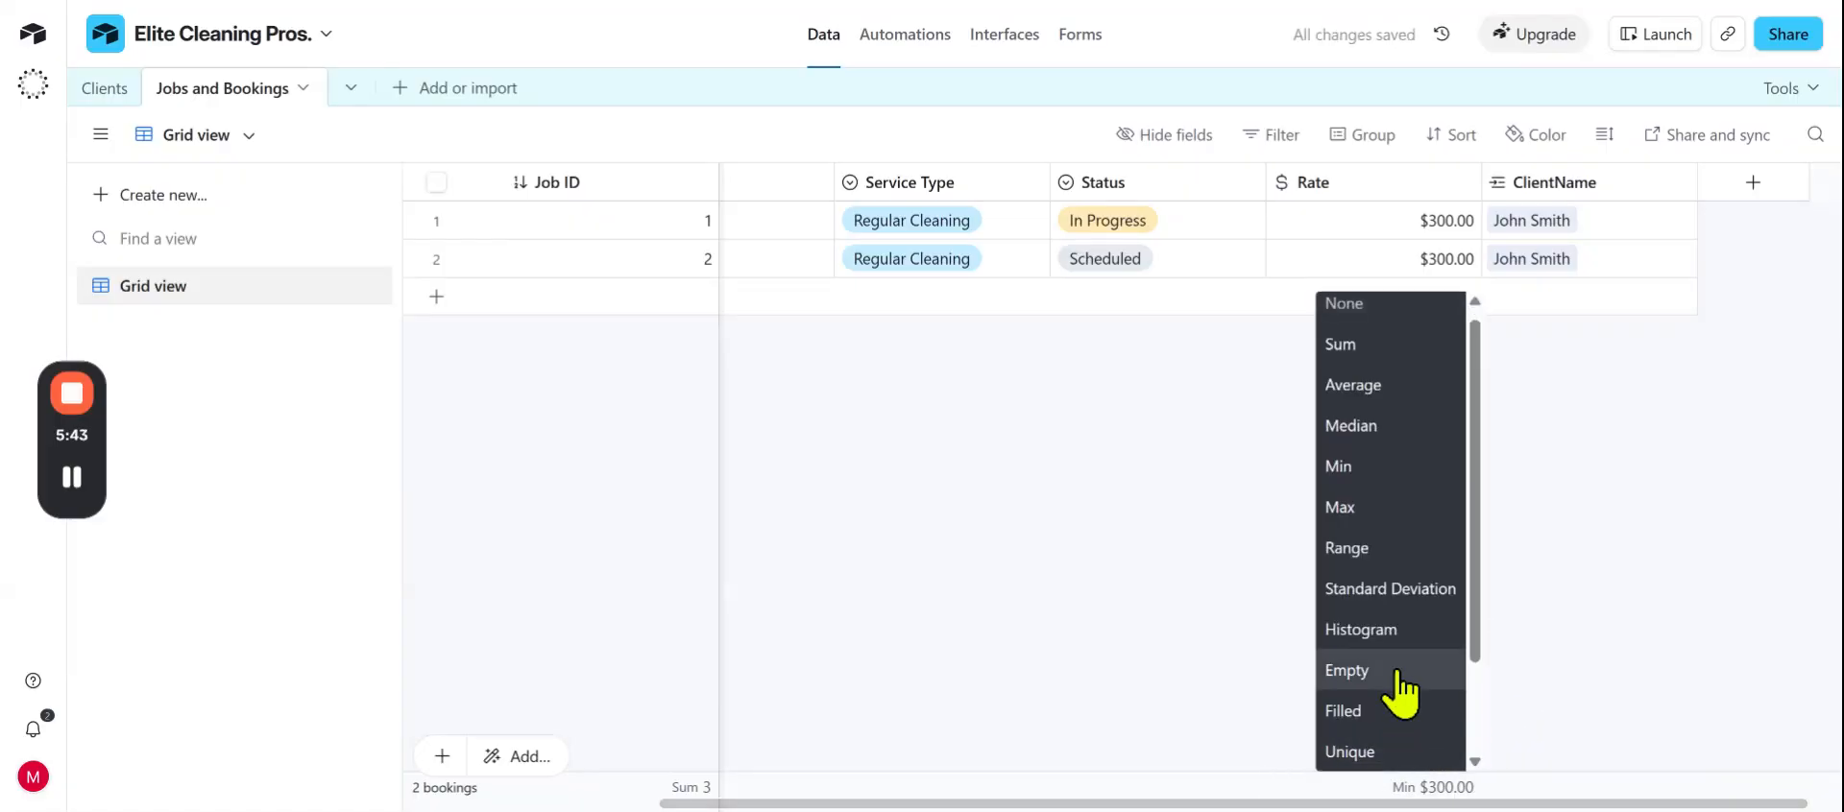
{"action": "left_click", "coordinate": [1370, 504]}
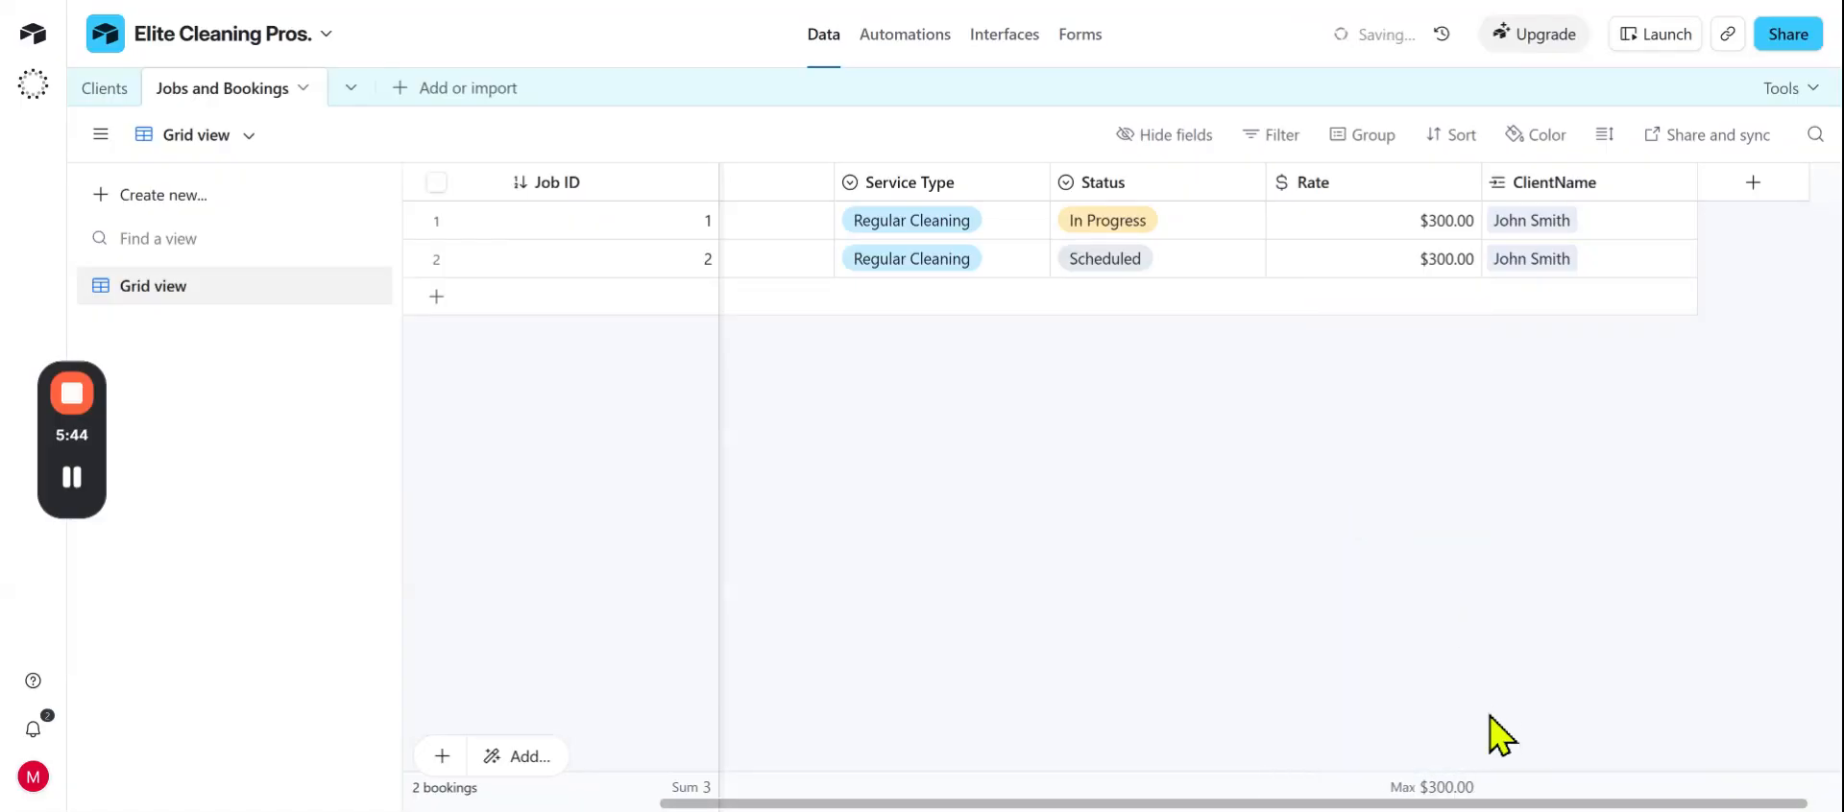
{"action": "left_click", "coordinate": [1402, 790]}
{"action": "left_click", "coordinate": [1368, 348]}
- Add a lookup field to the Clients table that shows Rate from the linked Jobs and Bookings records
{"action": "left_click", "coordinate": [105, 89]}
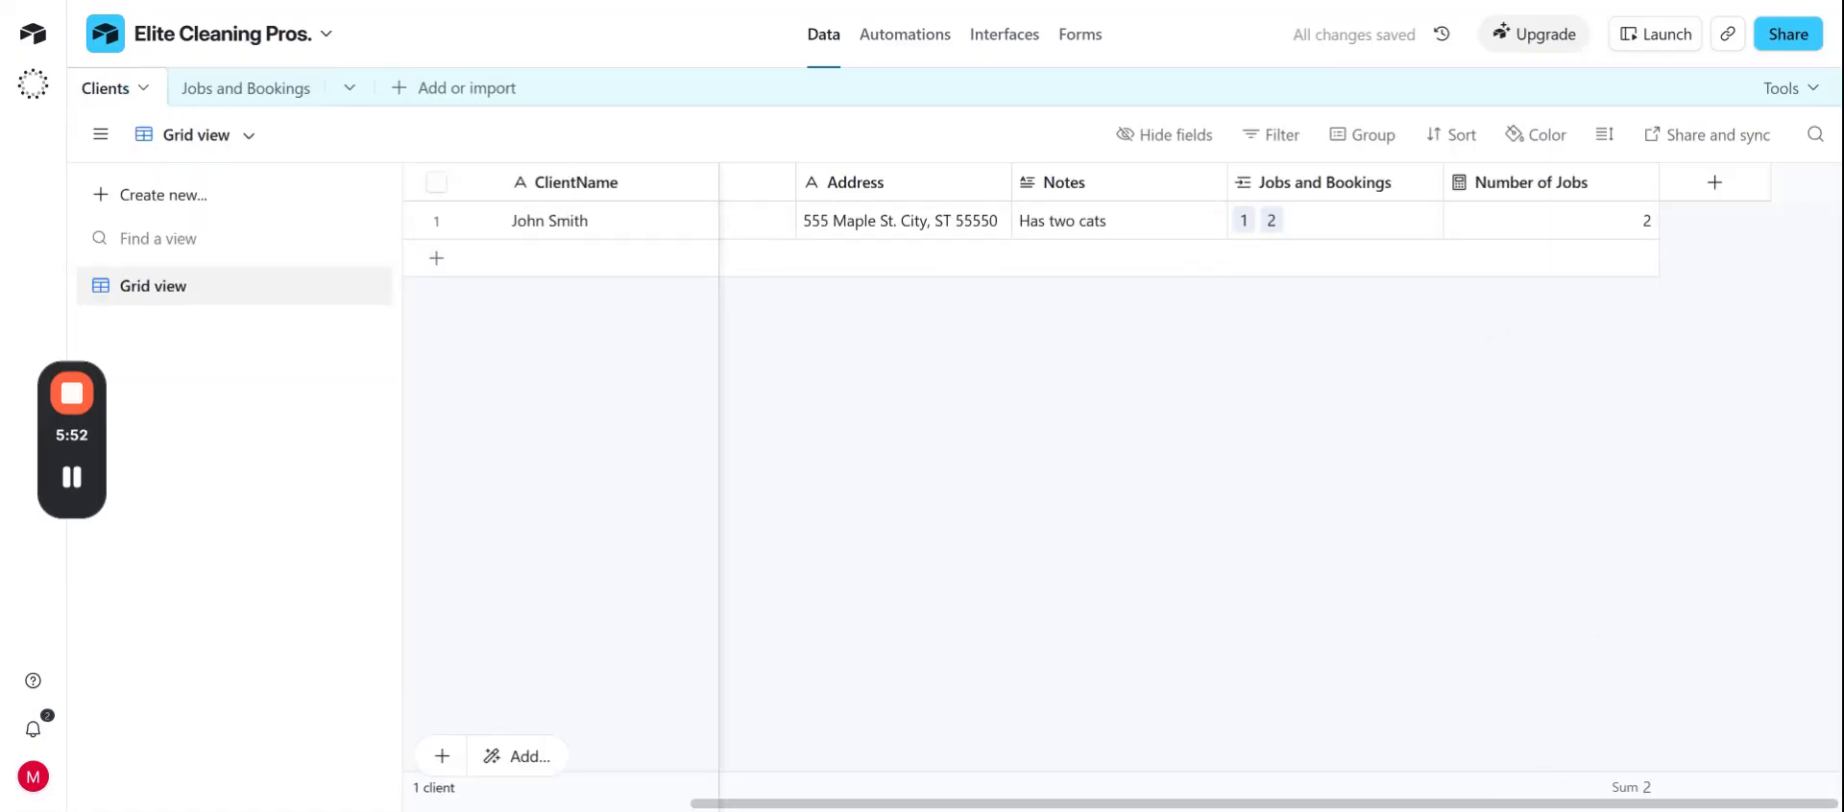
{"action": "left_click", "coordinate": [1714, 184]}
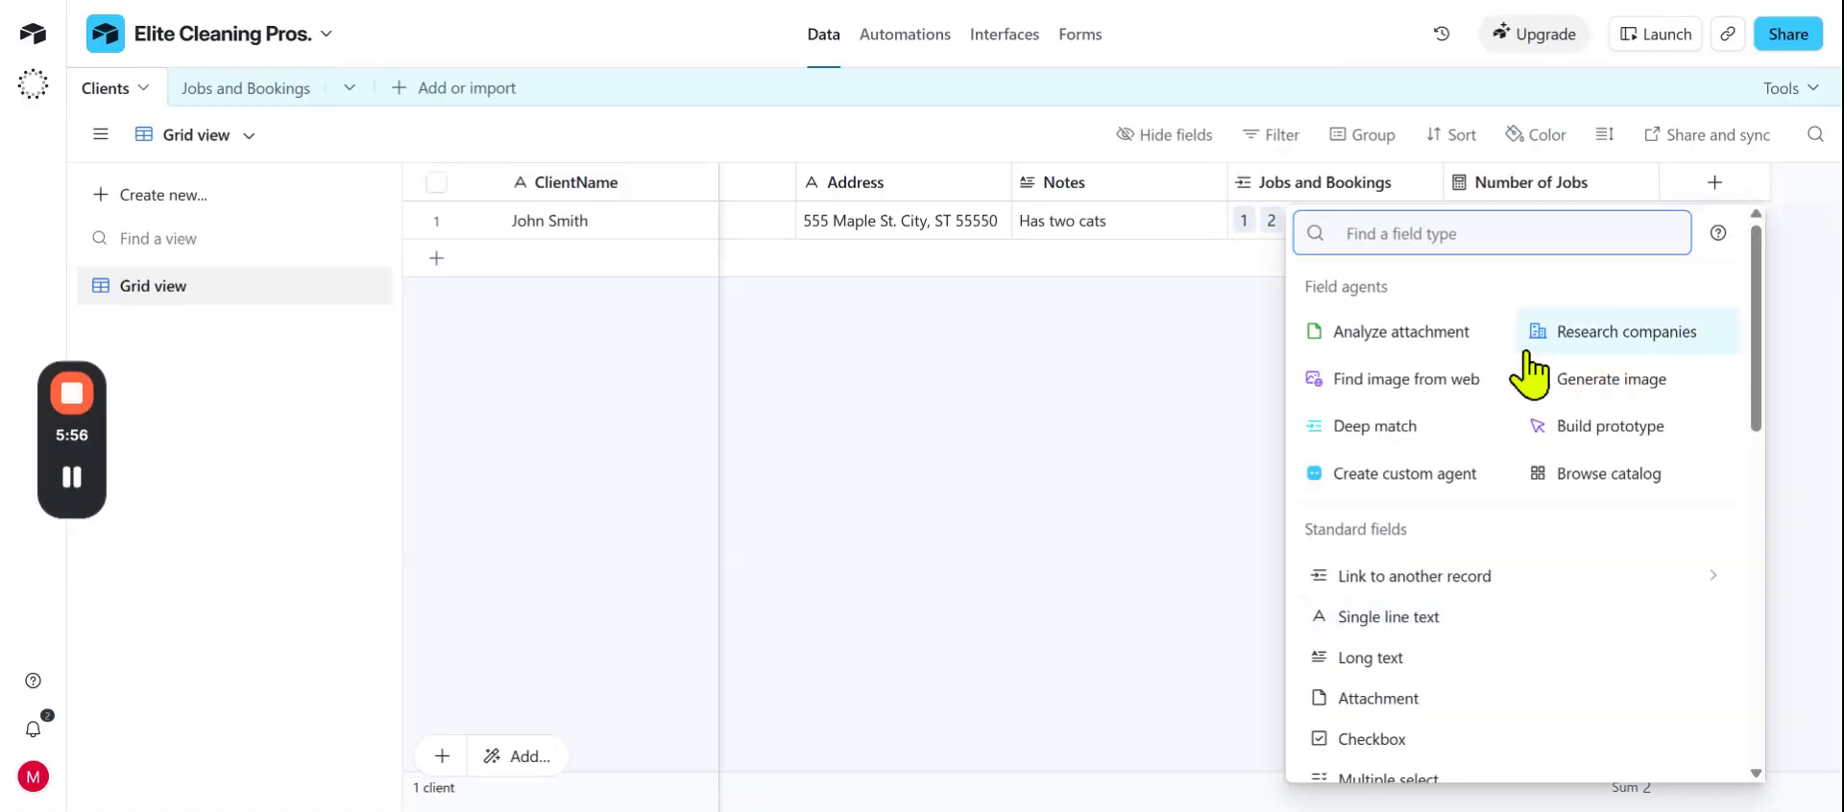
{"action": "left_click", "coordinate": [1111, 423]}
{"action": "left_click", "coordinate": [1425, 184]}
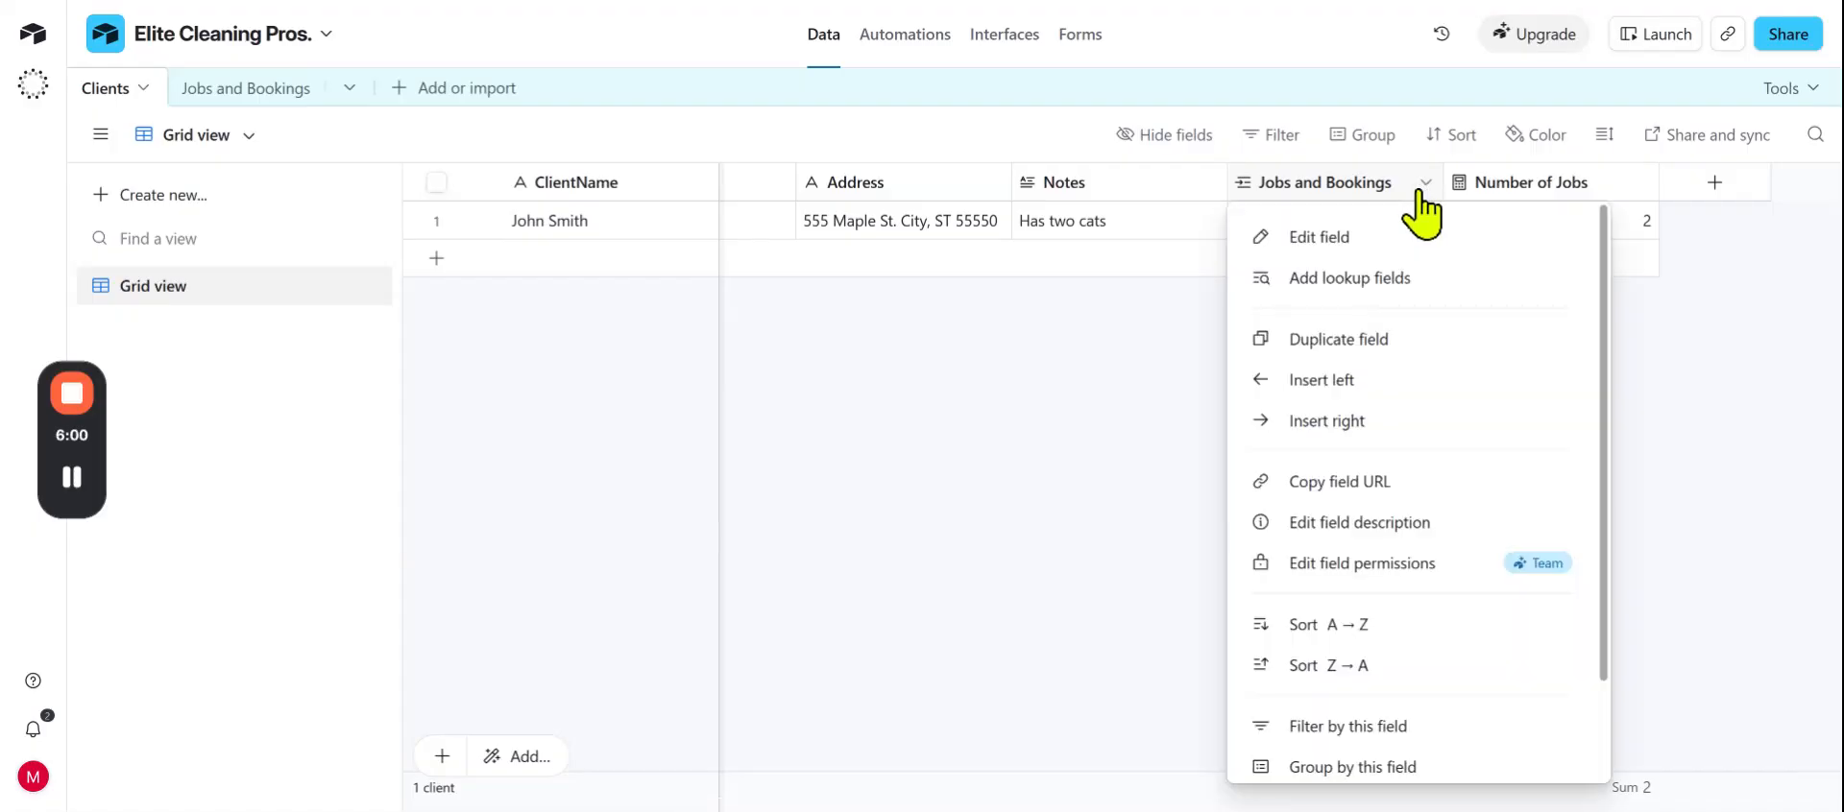
{"action": "left_click", "coordinate": [1379, 284]}
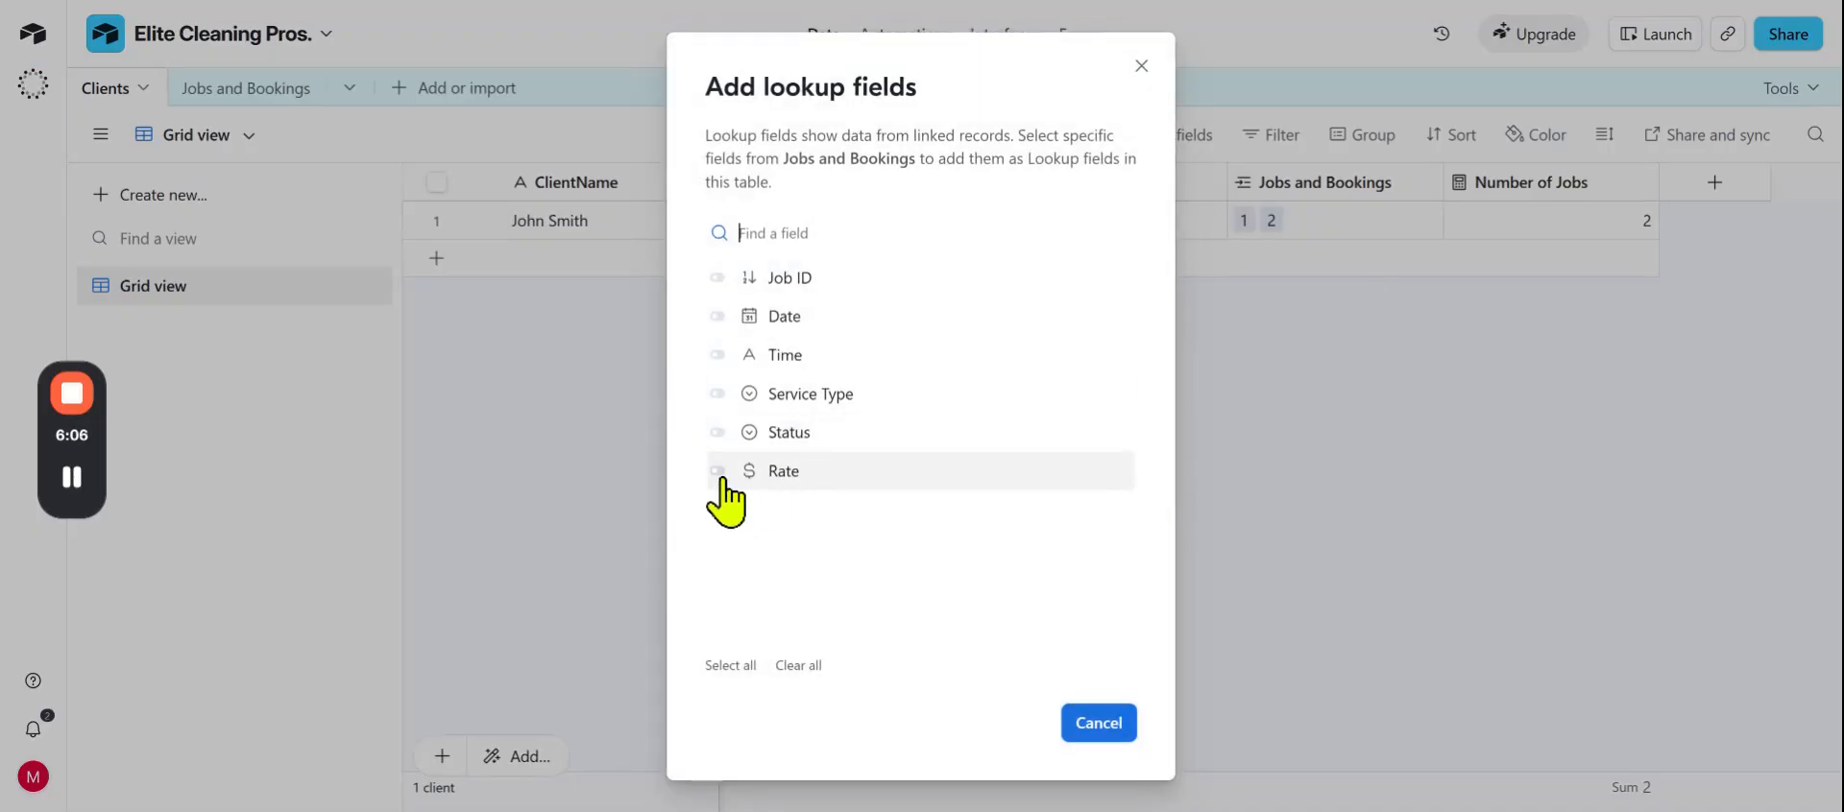
{"action": "left_click", "coordinate": [718, 473]}
{"action": "left_click", "coordinate": [1090, 725]}
{"action": "left_click_drag", "start_coordinate": [1461, 805], "coordinate": [1617, 806]}
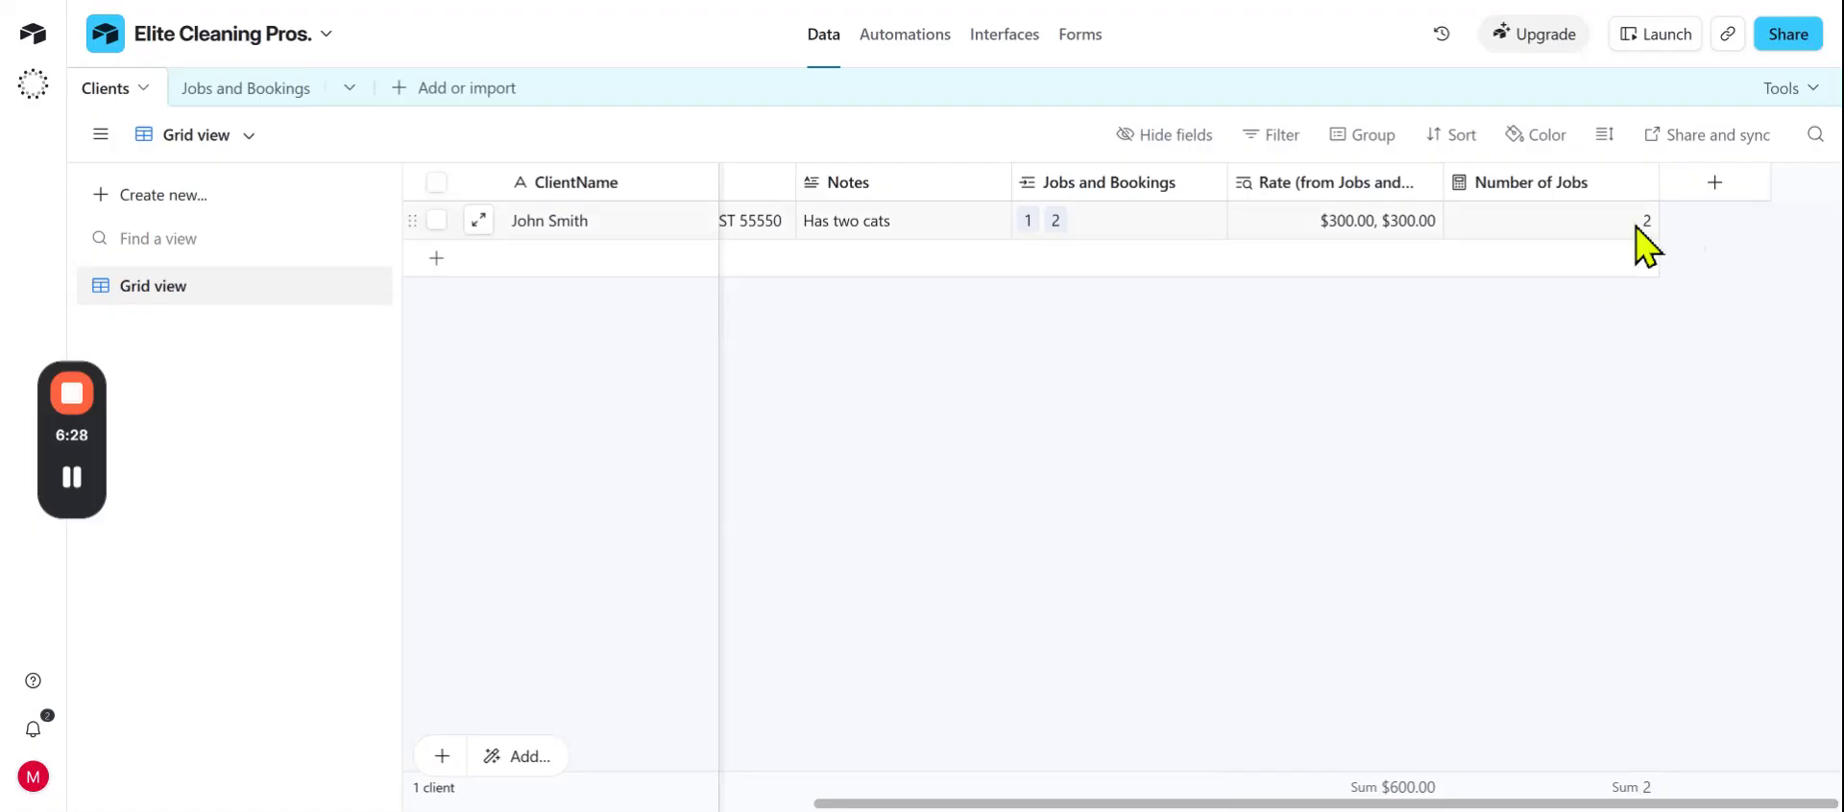
- Try to add a Rollup field to the Clients table with Jobs and Bookings as the rollup source
{"action": "left_click", "coordinate": [1703, 192]}
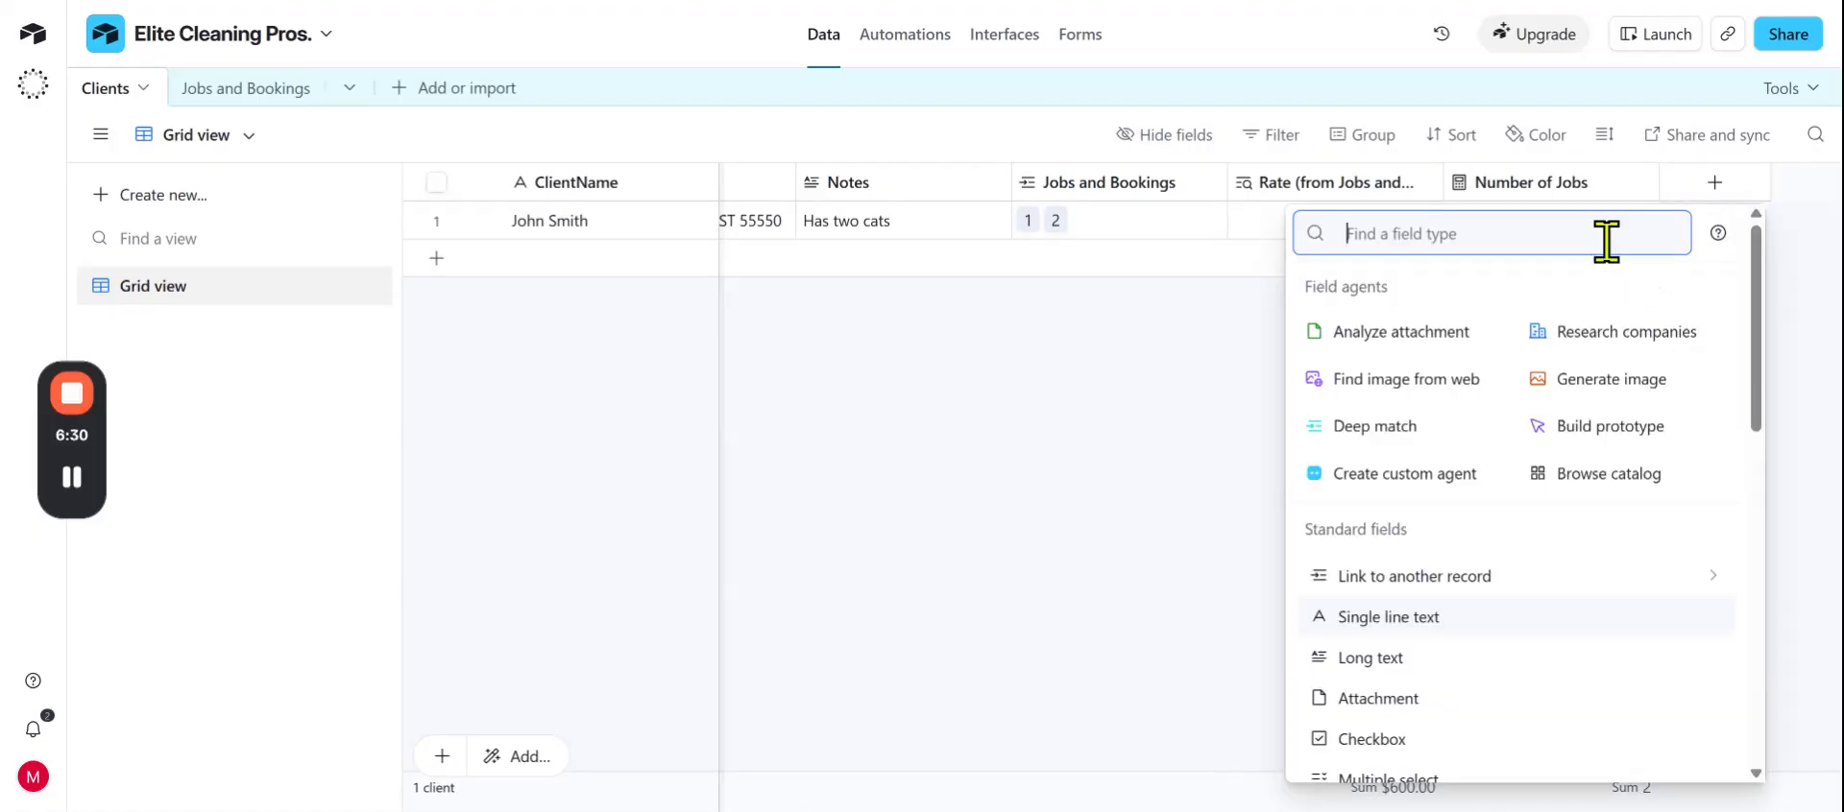
{"action": "type", "text": "rol"}
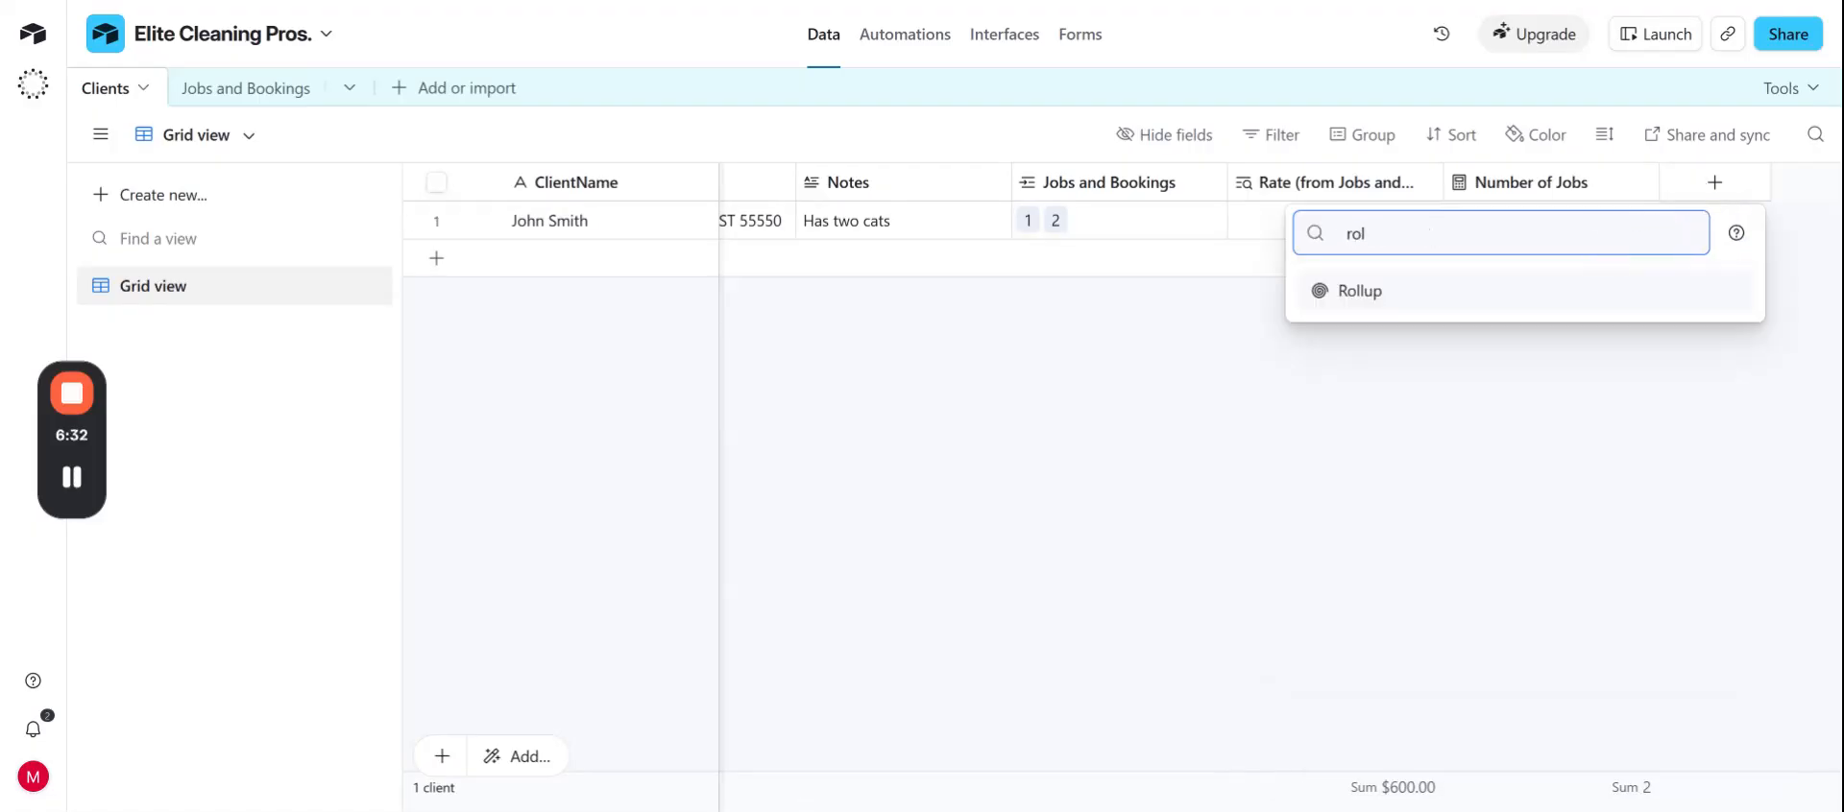
{"action": "left_click", "coordinate": [1398, 292]}
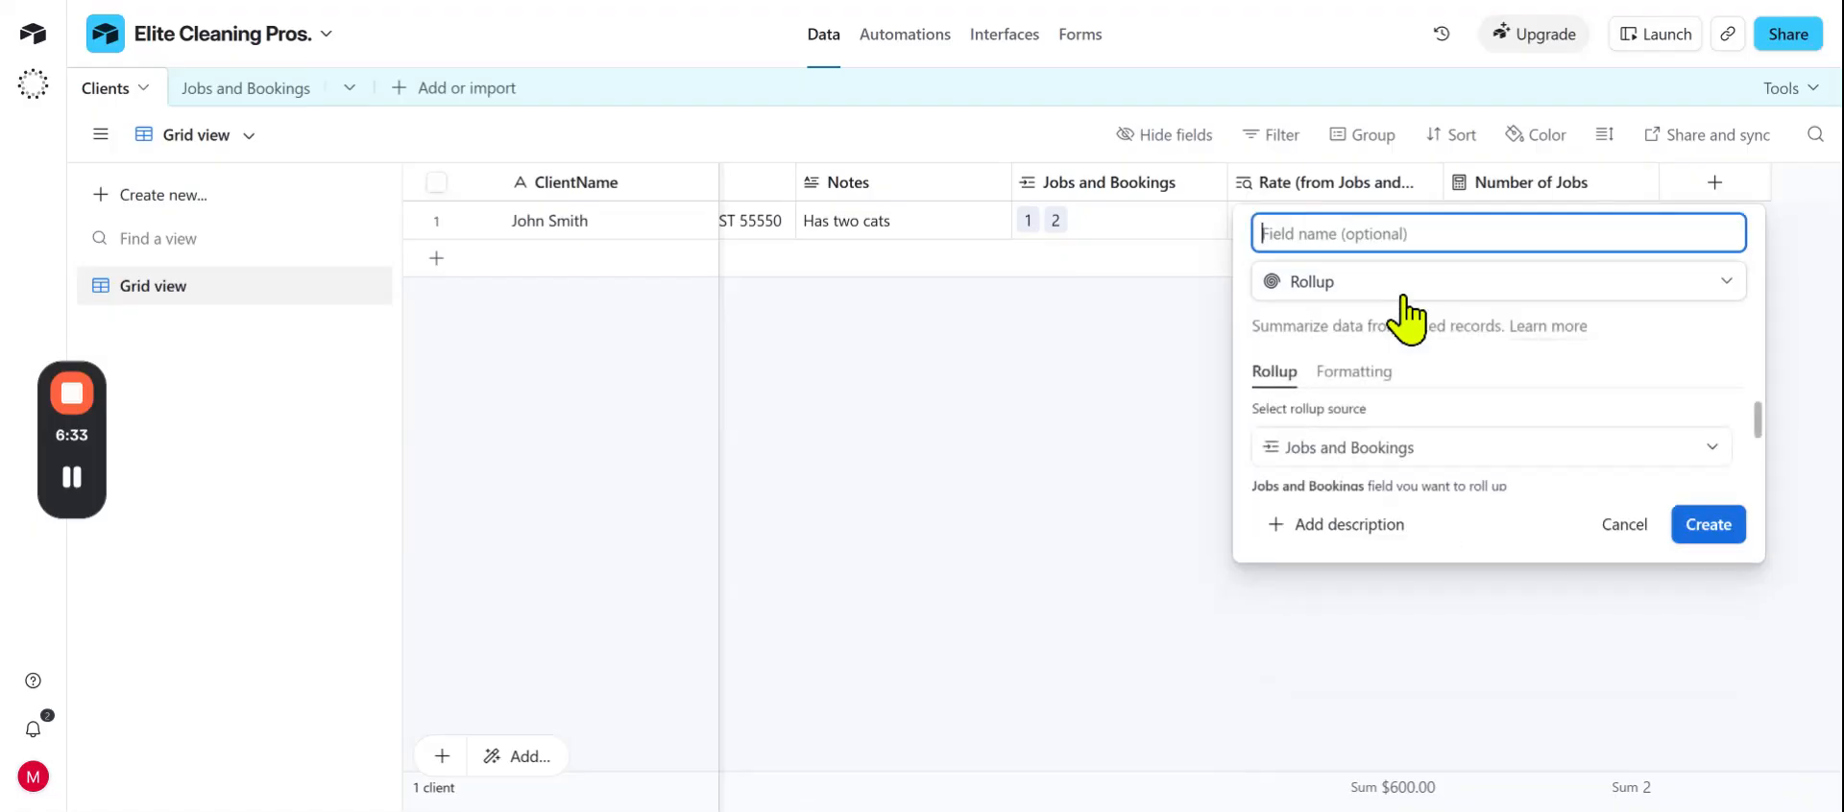
{"action": "left_click", "coordinate": [1445, 451]}
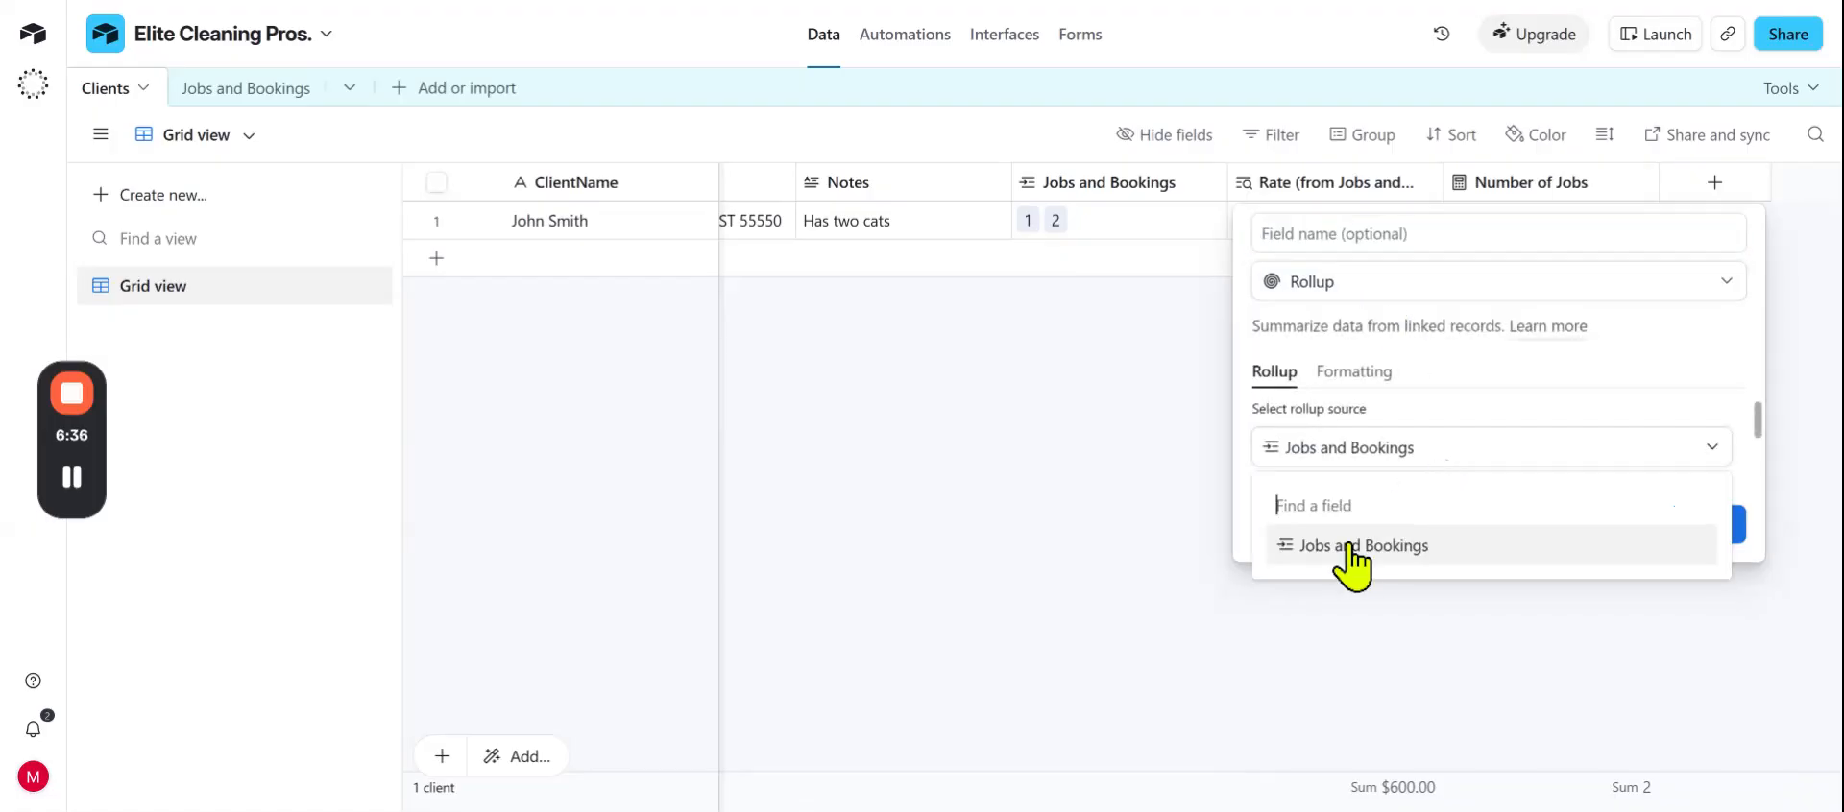
{"action": "left_click", "coordinate": [1464, 373]}
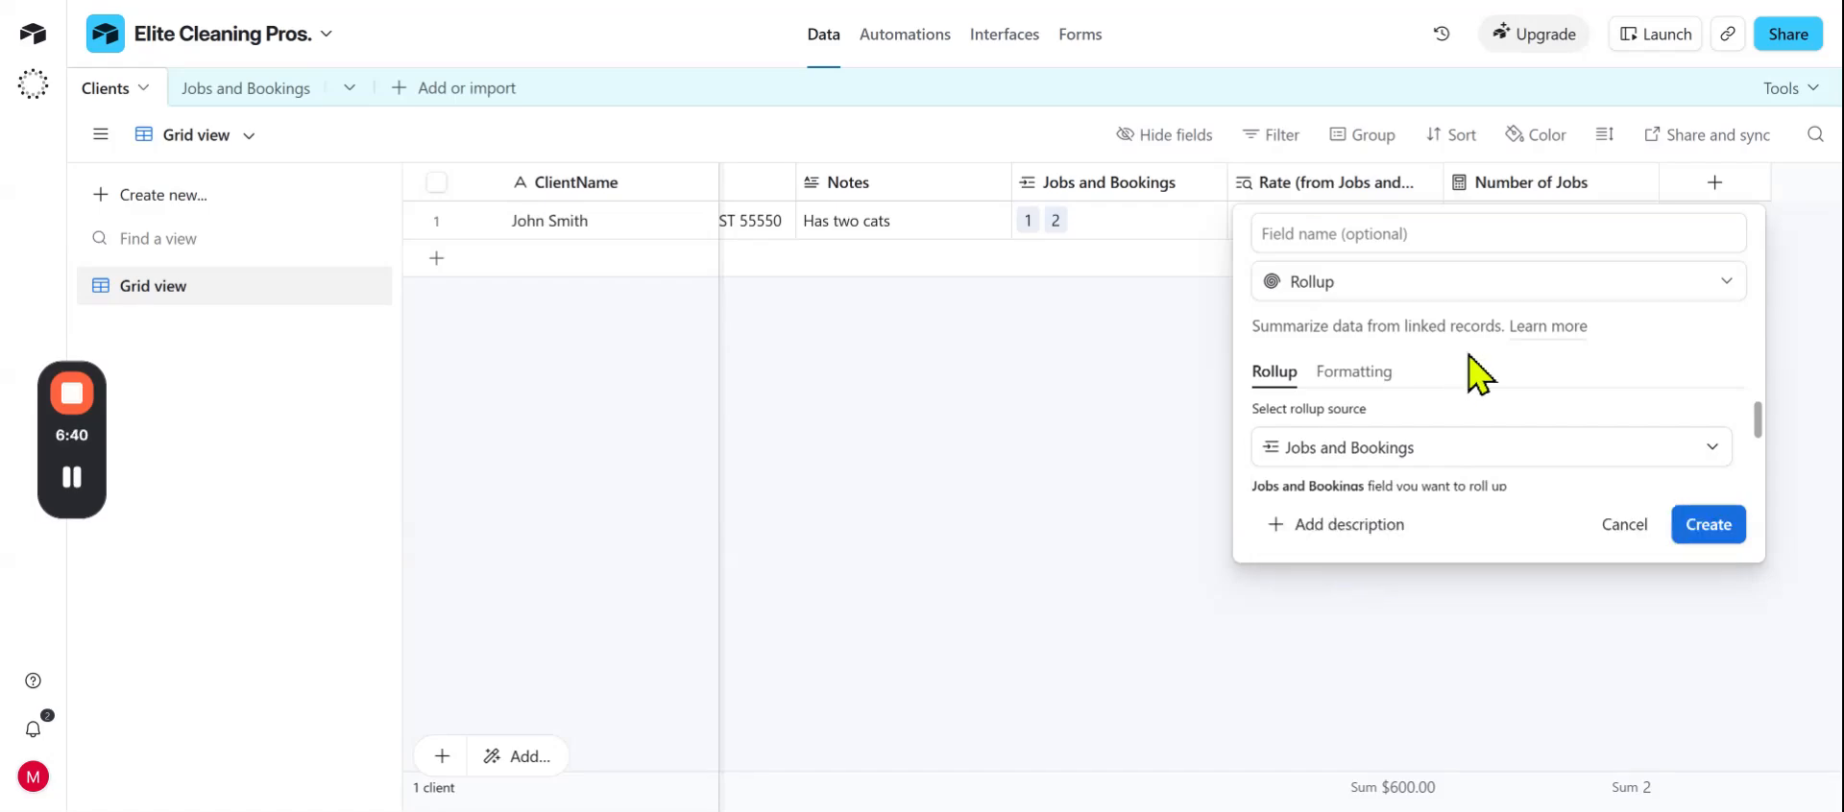
{"action": "left_click", "coordinate": [1394, 451]}
{"action": "left_click", "coordinate": [1388, 538]}
{"action": "left_click", "coordinate": [1692, 526]}
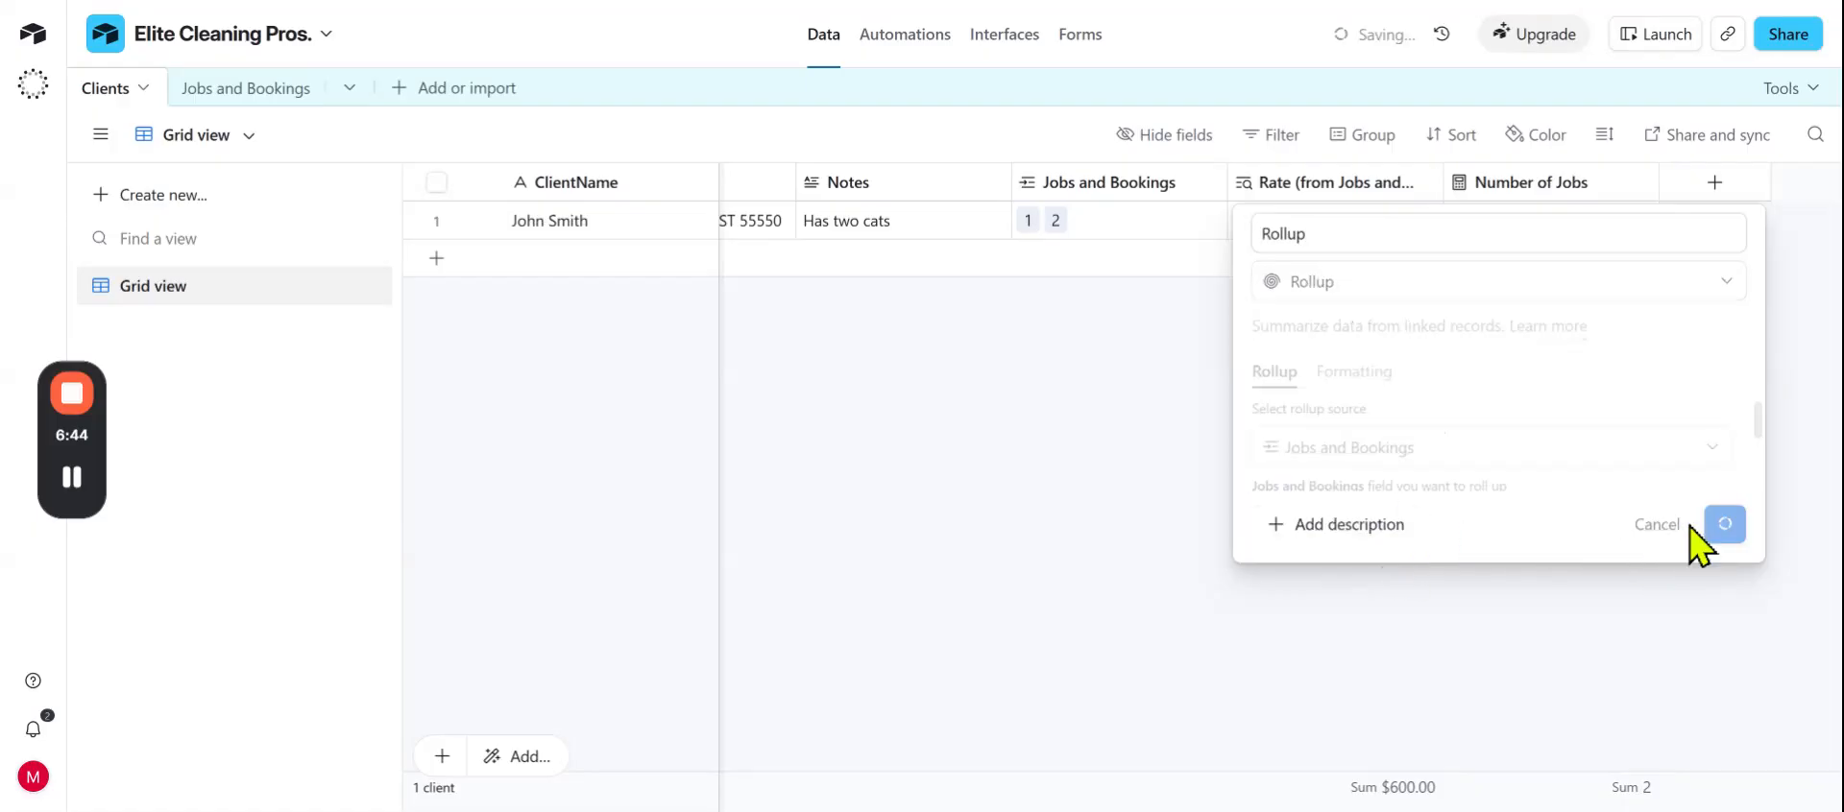
{"action": "left_click", "coordinate": [1821, 357]}
{"action": "left_click", "coordinate": [1094, 440]}
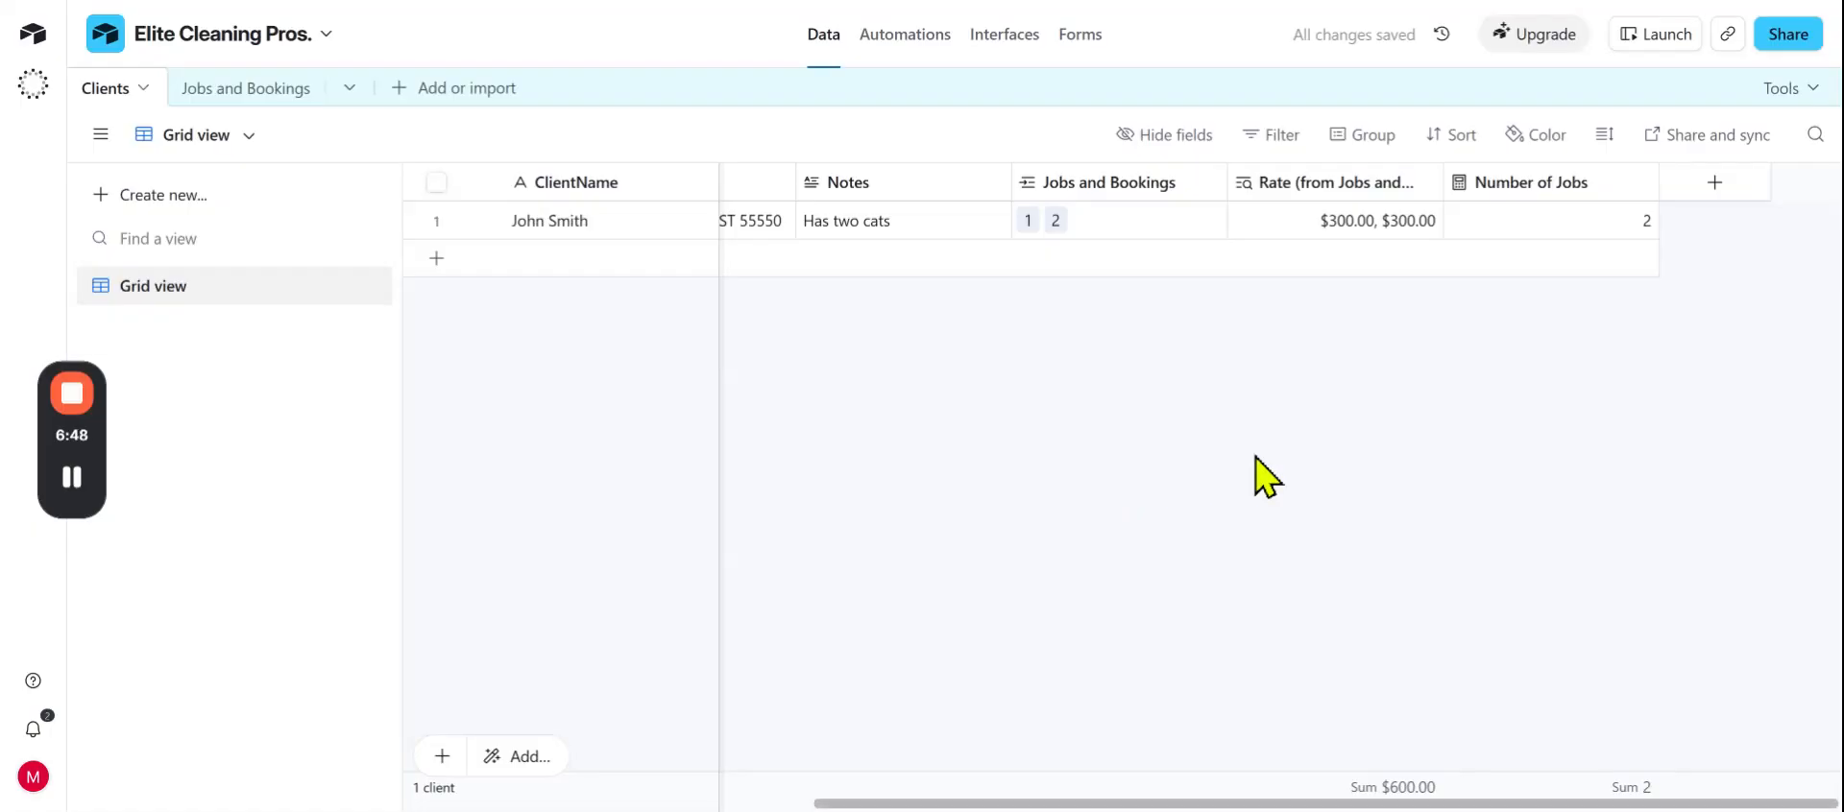
- Start a Formula field in the Clients table with the formula sum({Rate (from Jobs and Bookings)})
{"action": "mouse_move", "coordinate": [72, 408]}
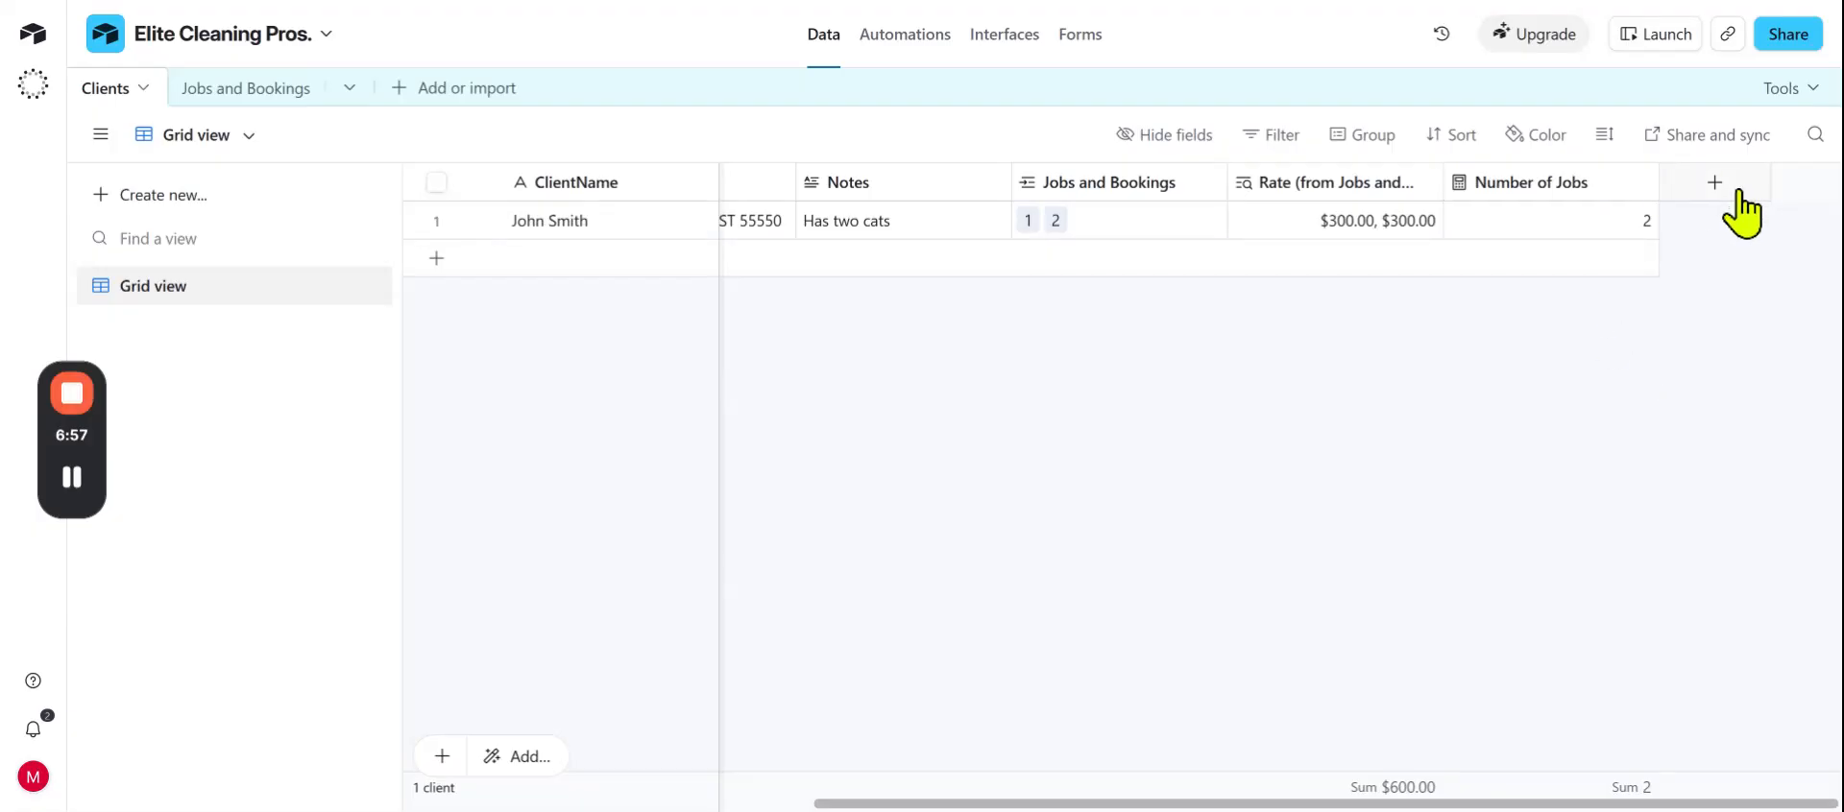
{"action": "left_click", "coordinate": [1715, 182]}
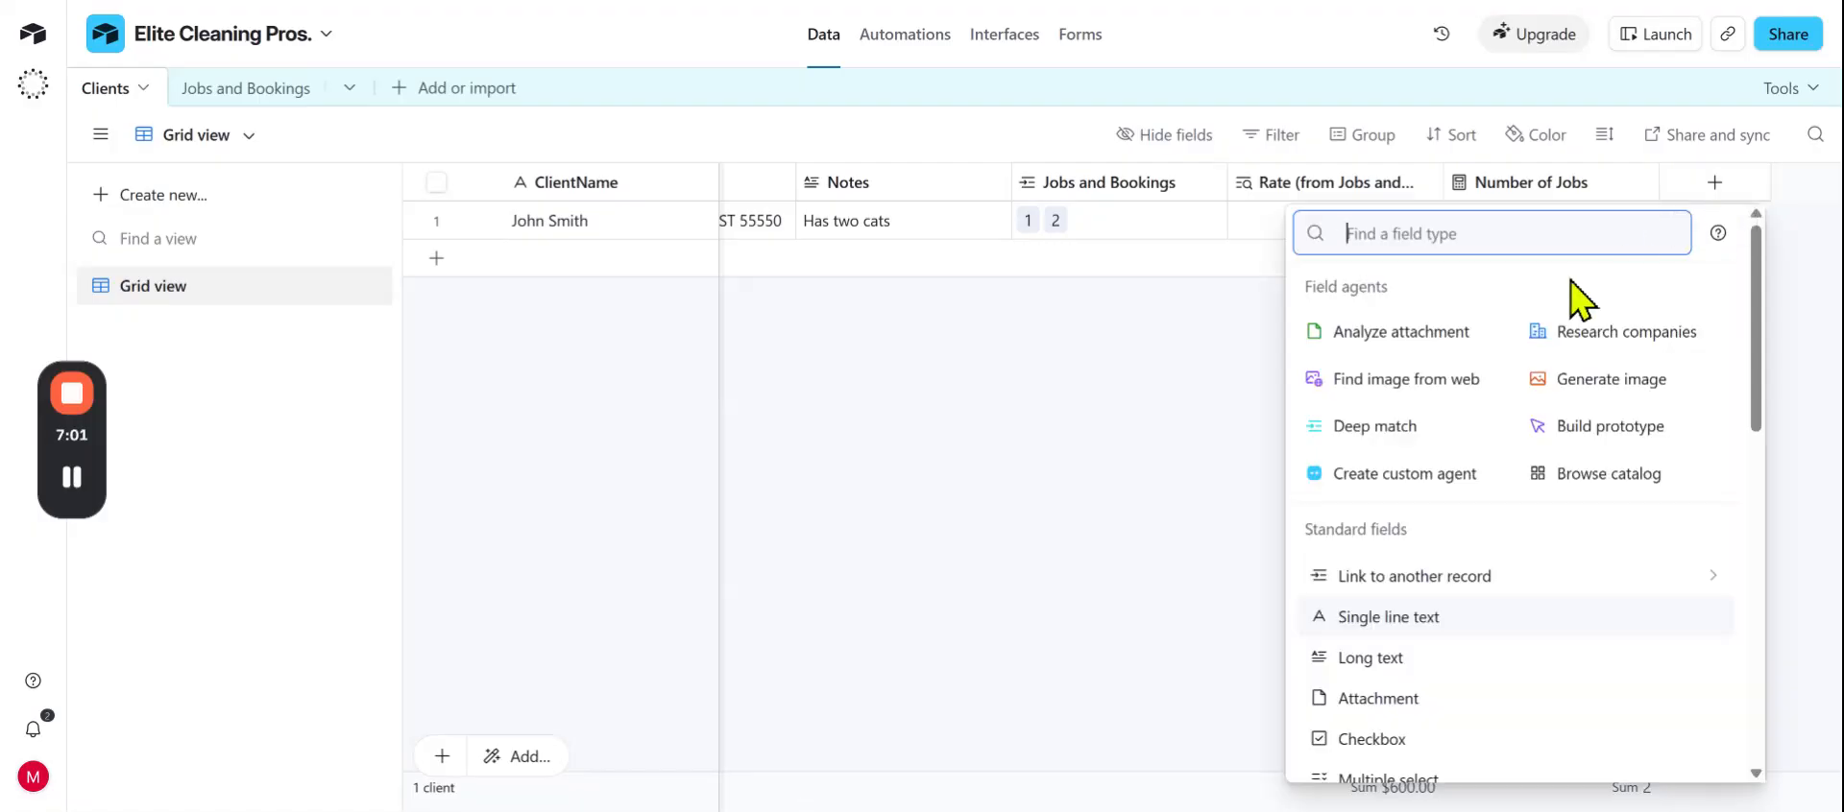
{"action": "type", "text": "for"}
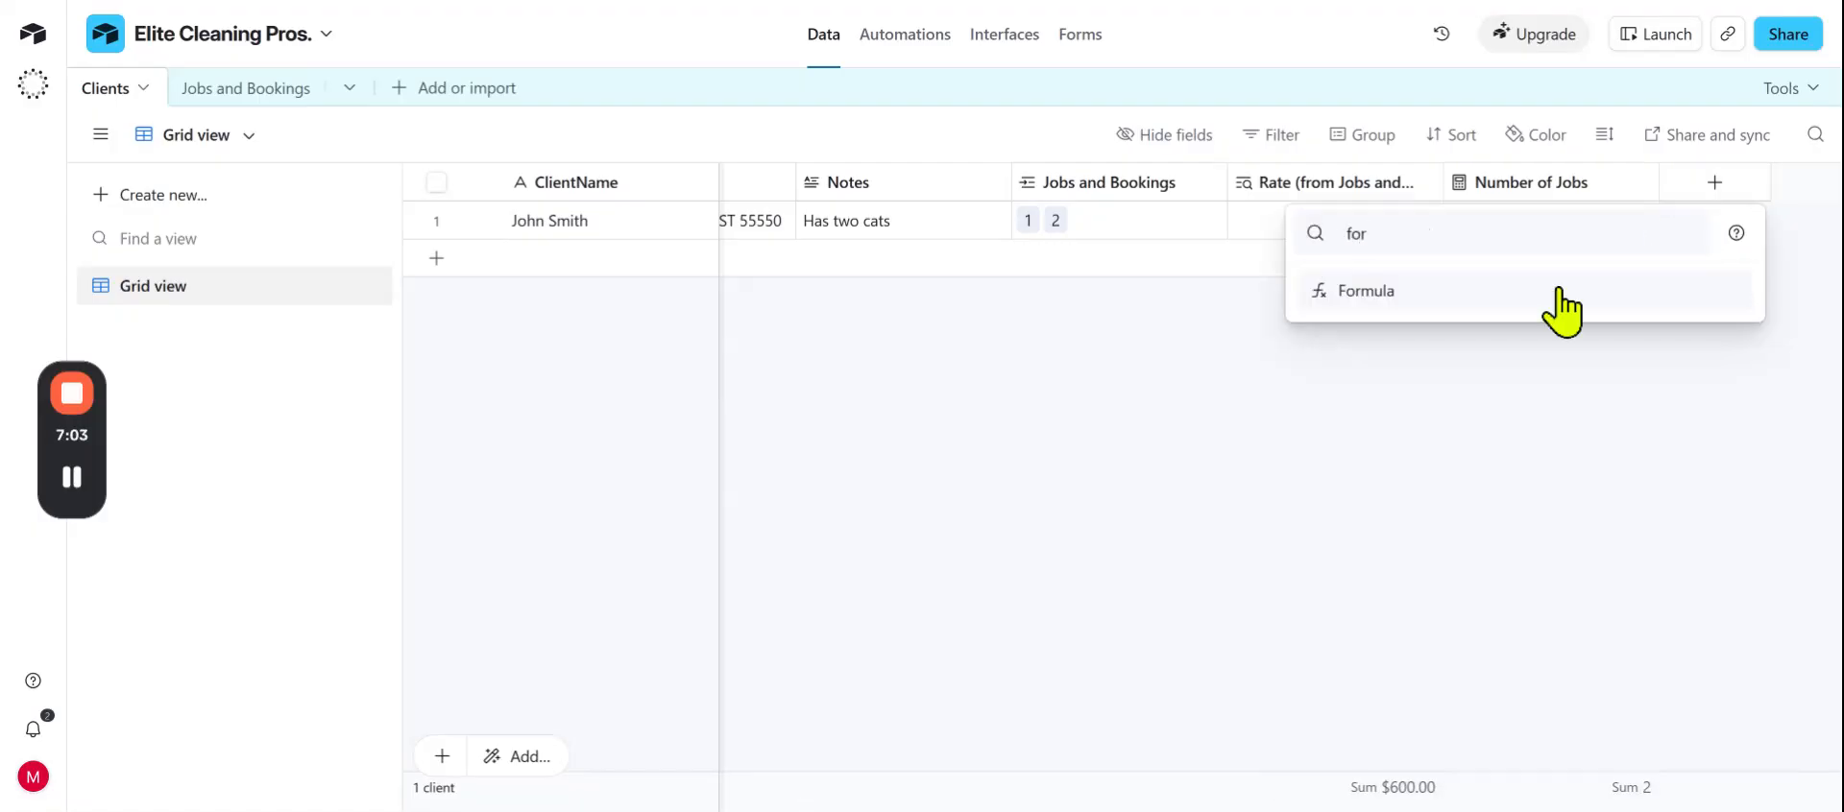
{"action": "left_click", "coordinate": [1558, 292]}
{"action": "left_click", "coordinate": [1456, 435]}
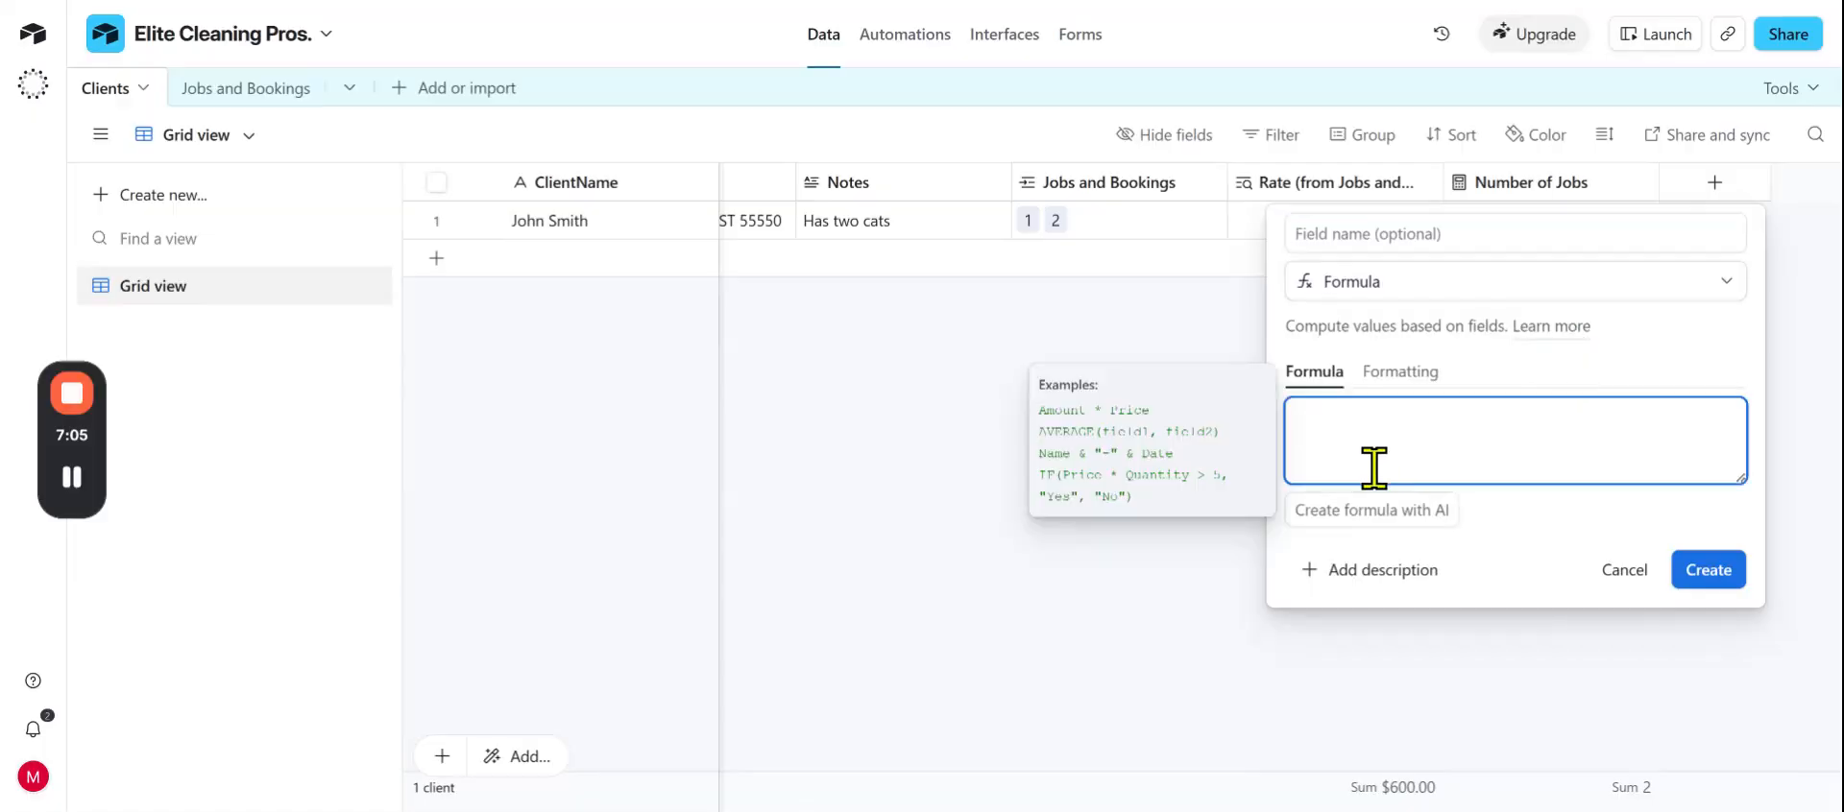
{"action": "type", "text": "sum"}
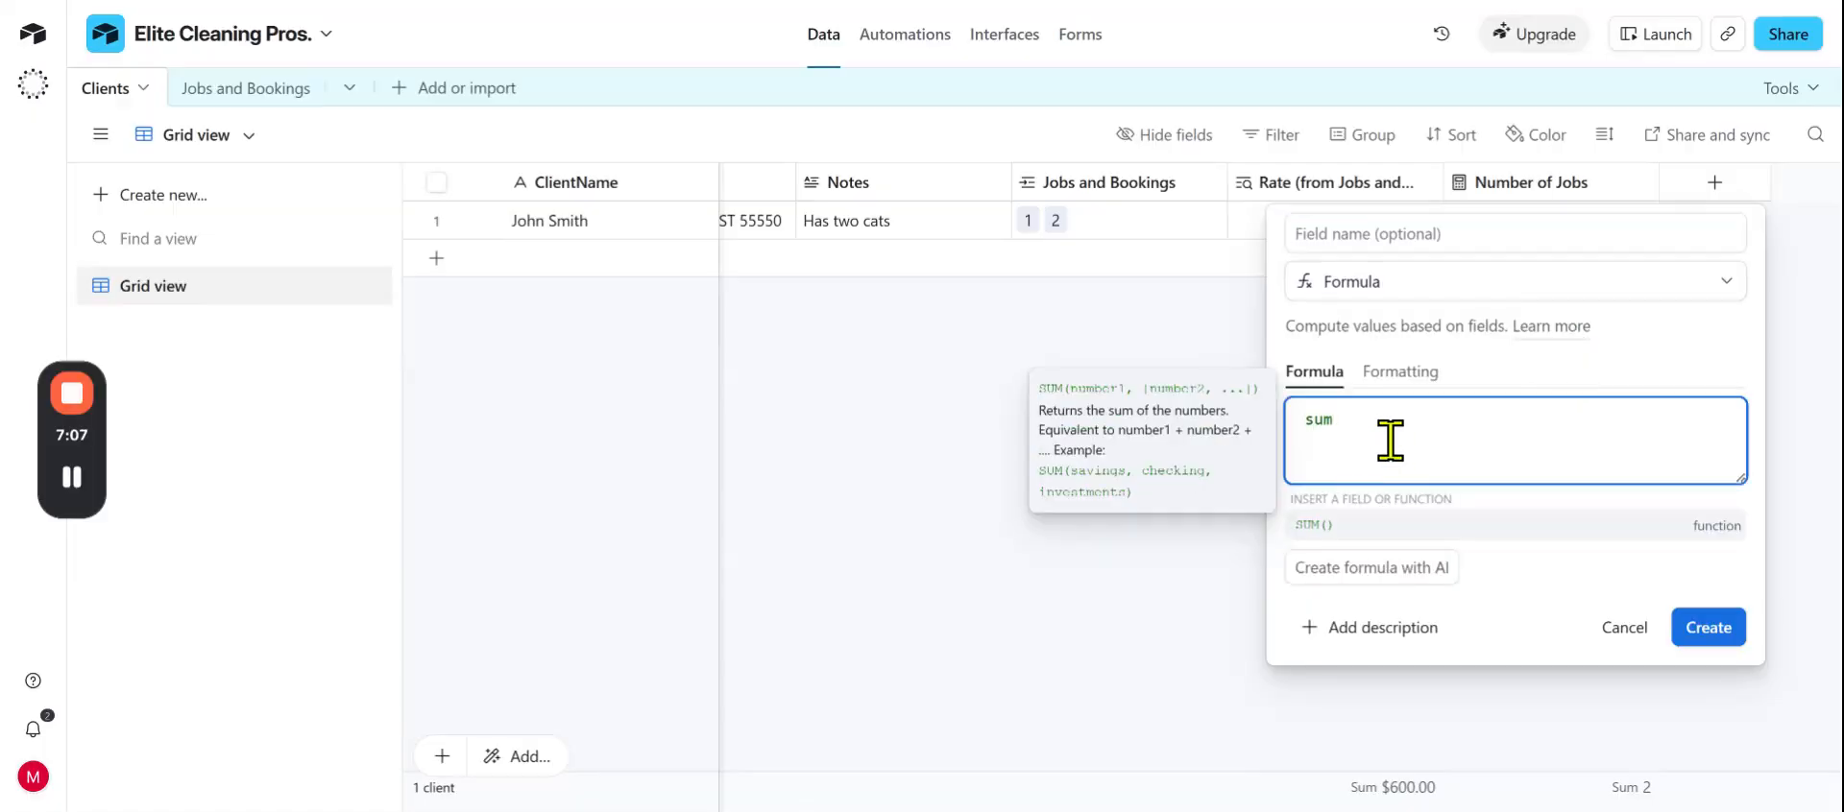
{"action": "type", "text": "("}
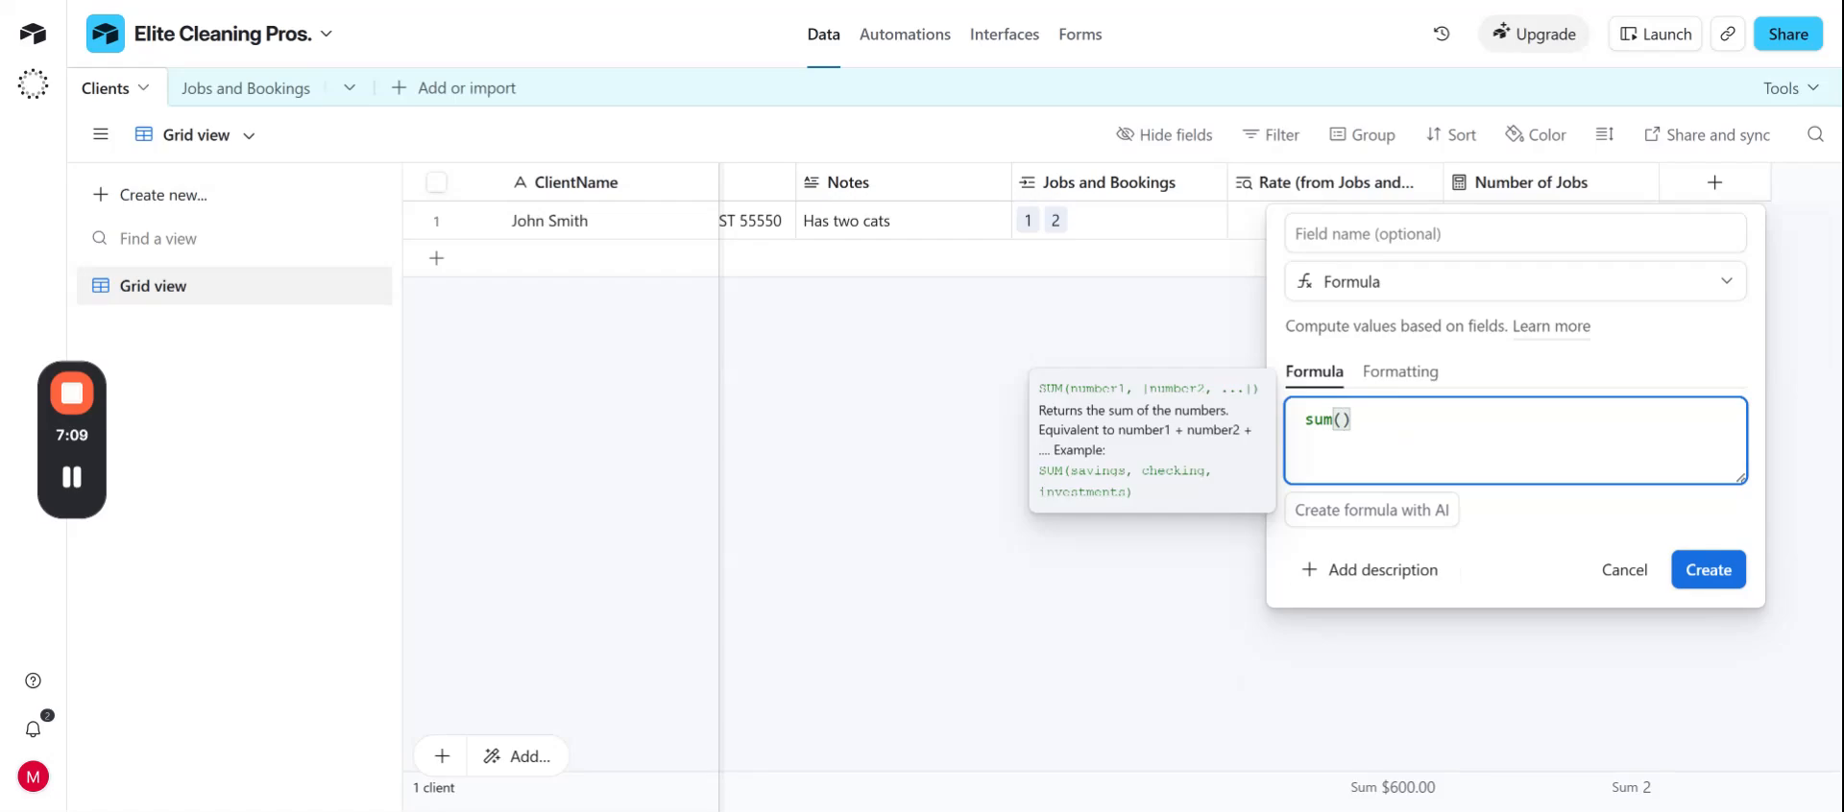
{"action": "type", "text": "rat"}
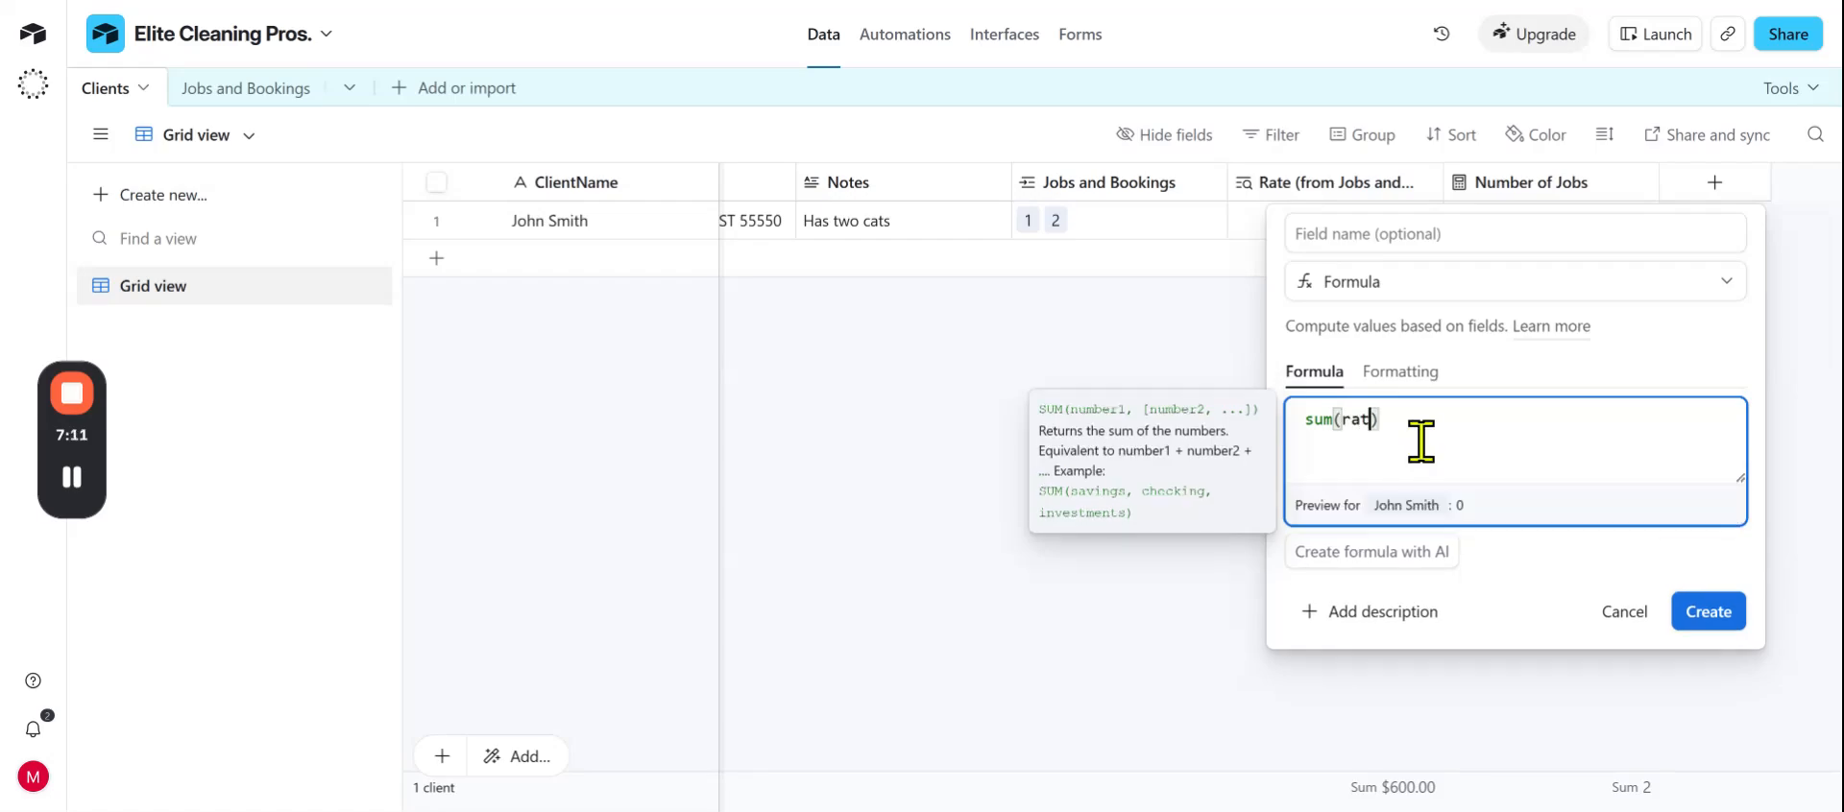
{"action": "left_click", "coordinate": [1427, 573]}
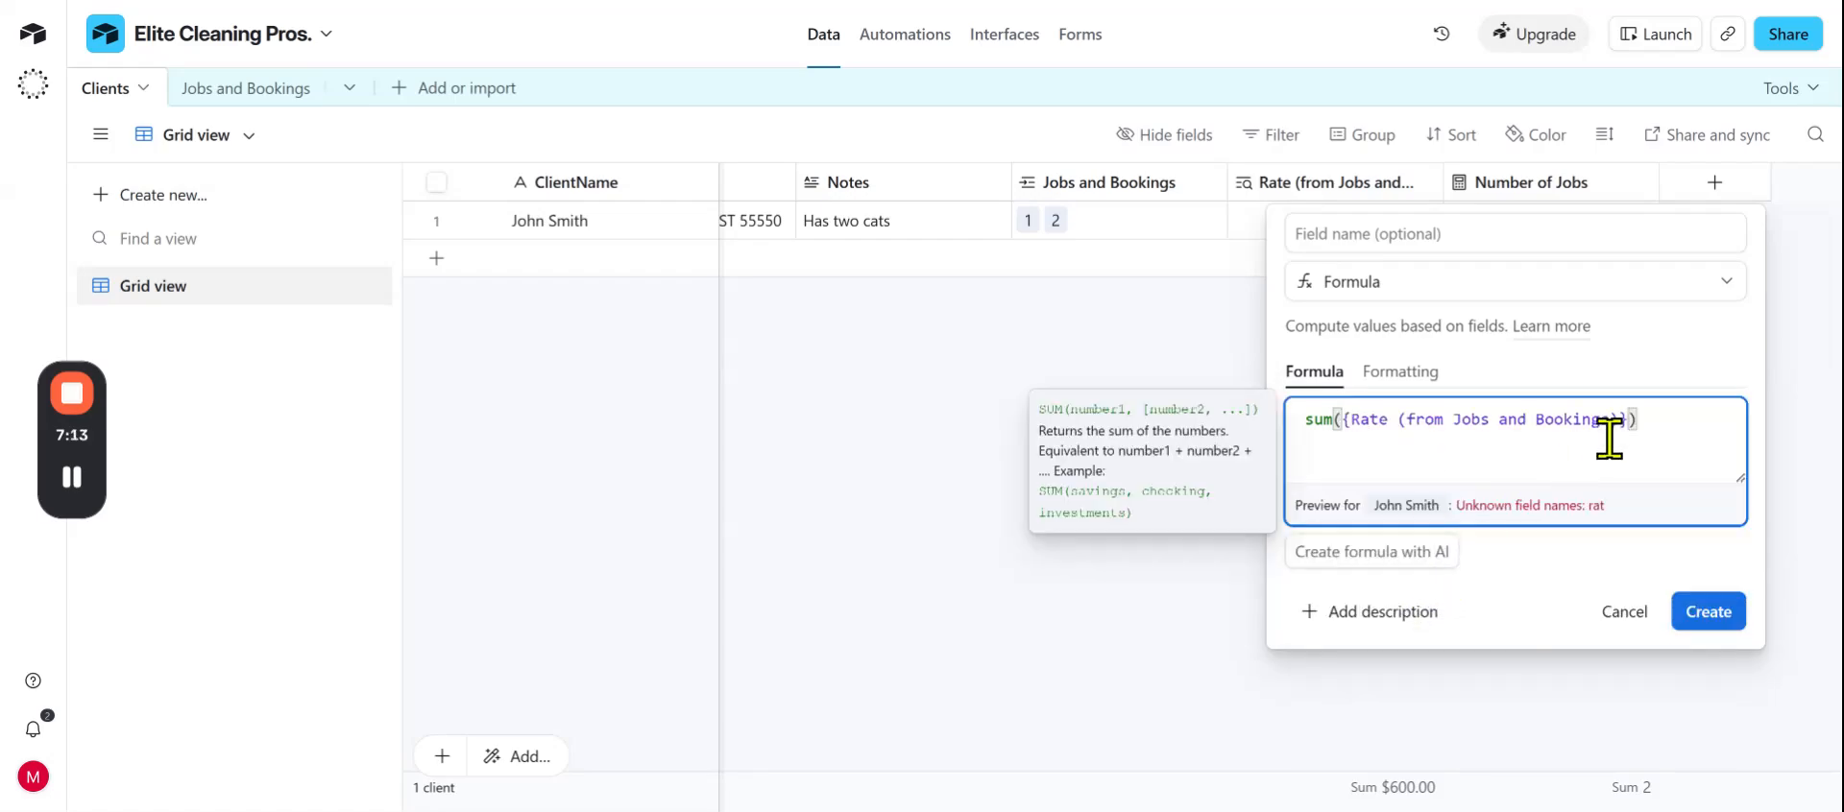
- Name the formula field Total Revenue and create it in the Clients table
{"action": "left_click", "coordinate": [1402, 230]}
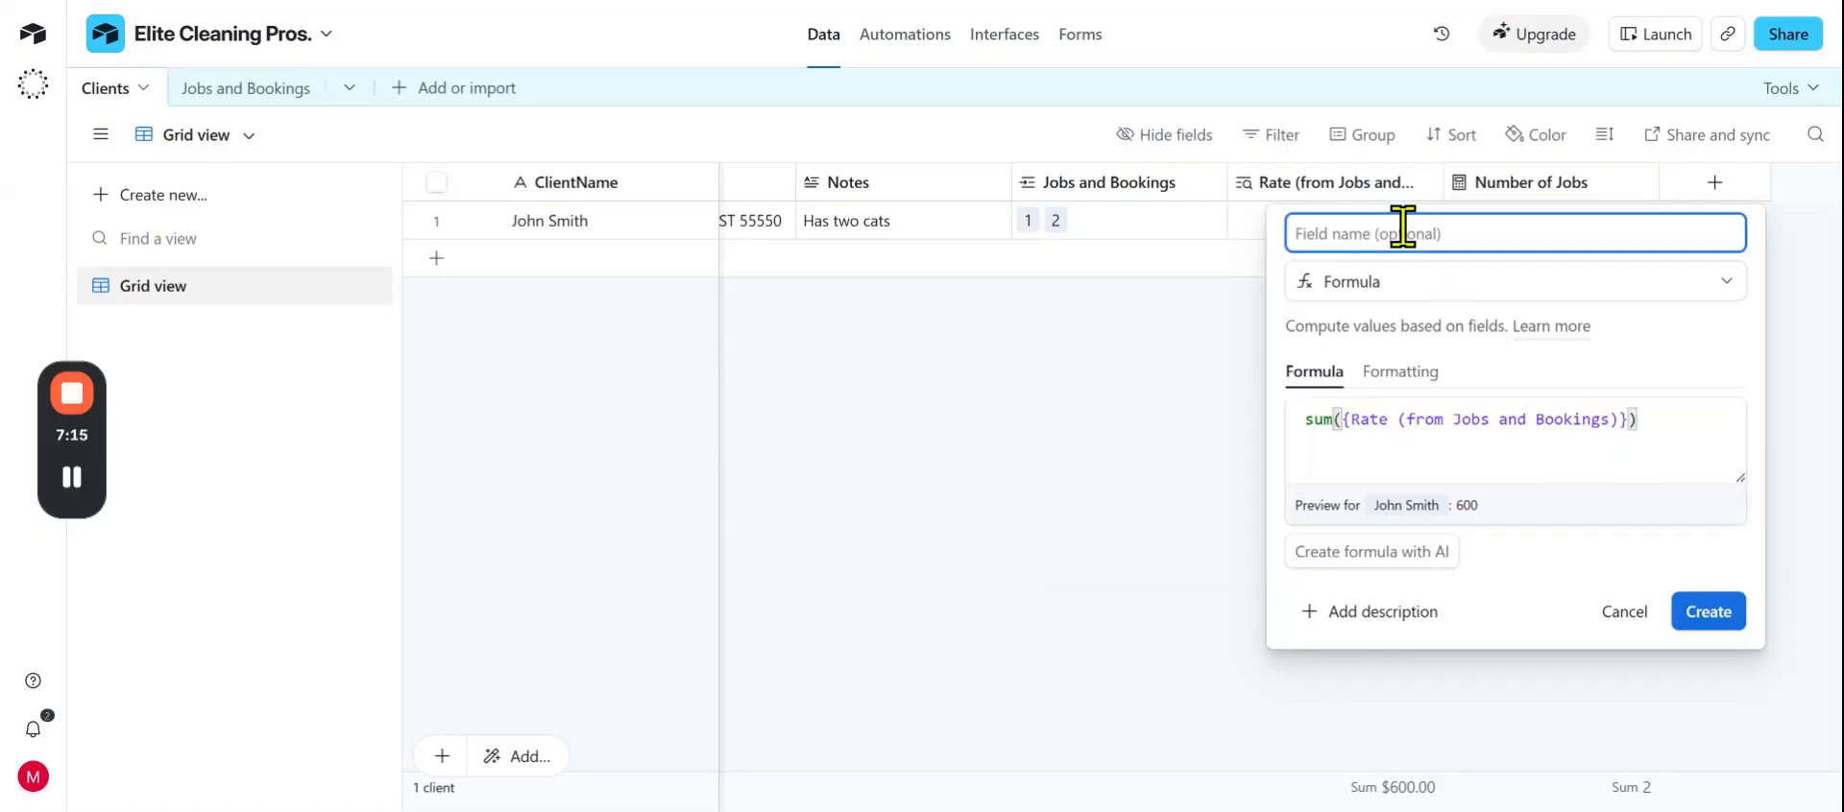
{"action": "type", "text": "Tota"}
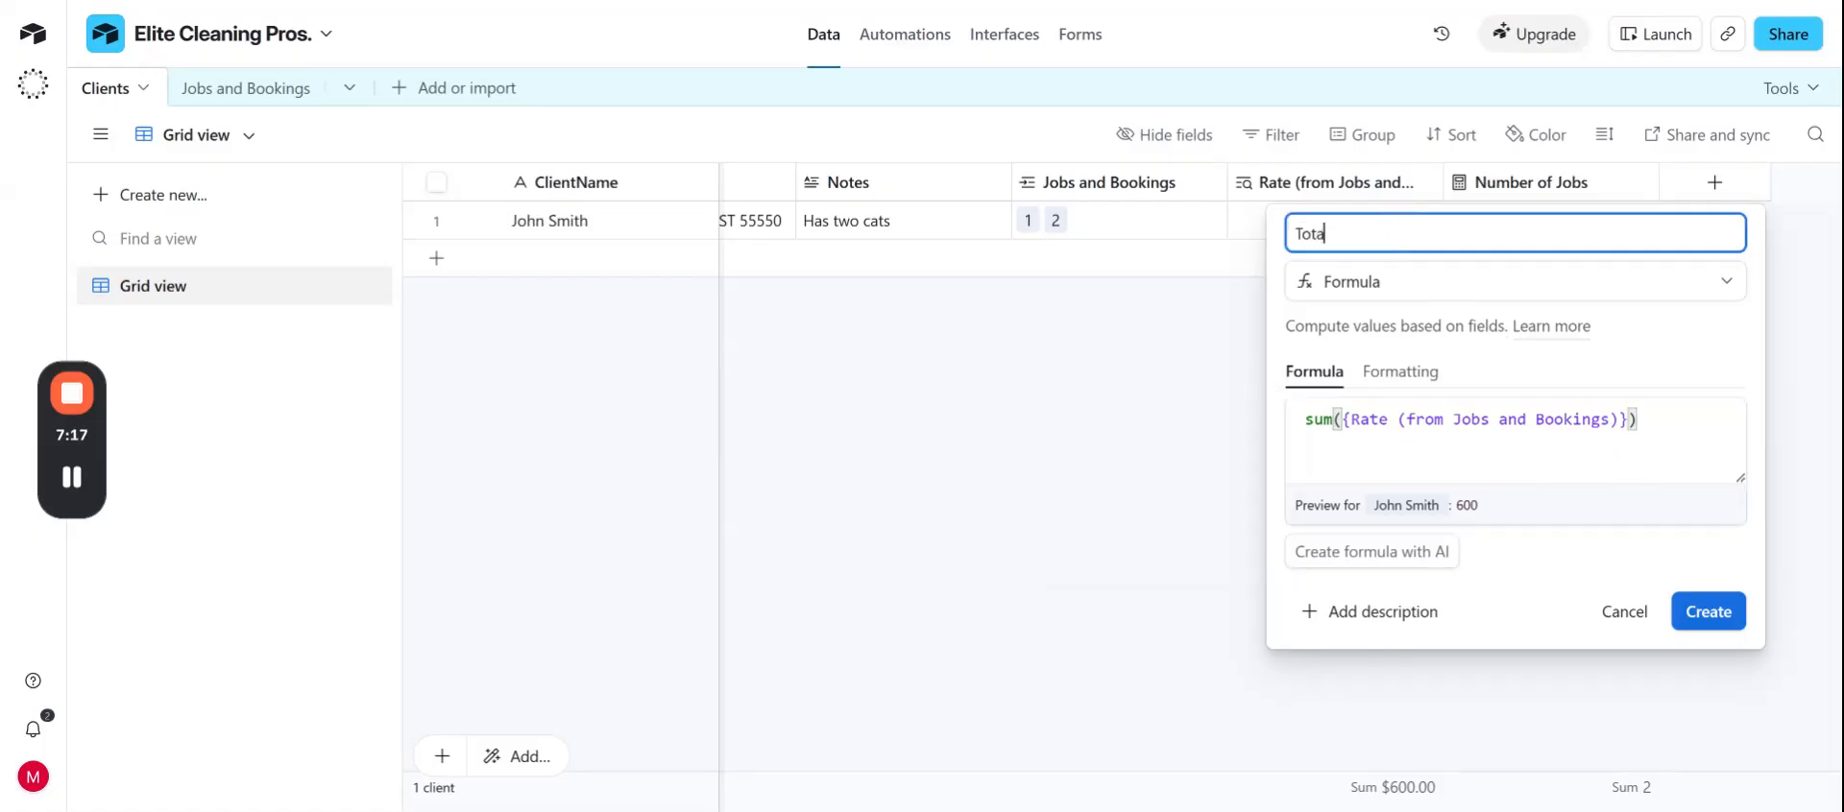
{"action": "type", "text": "l Revenue Per Cleint"}
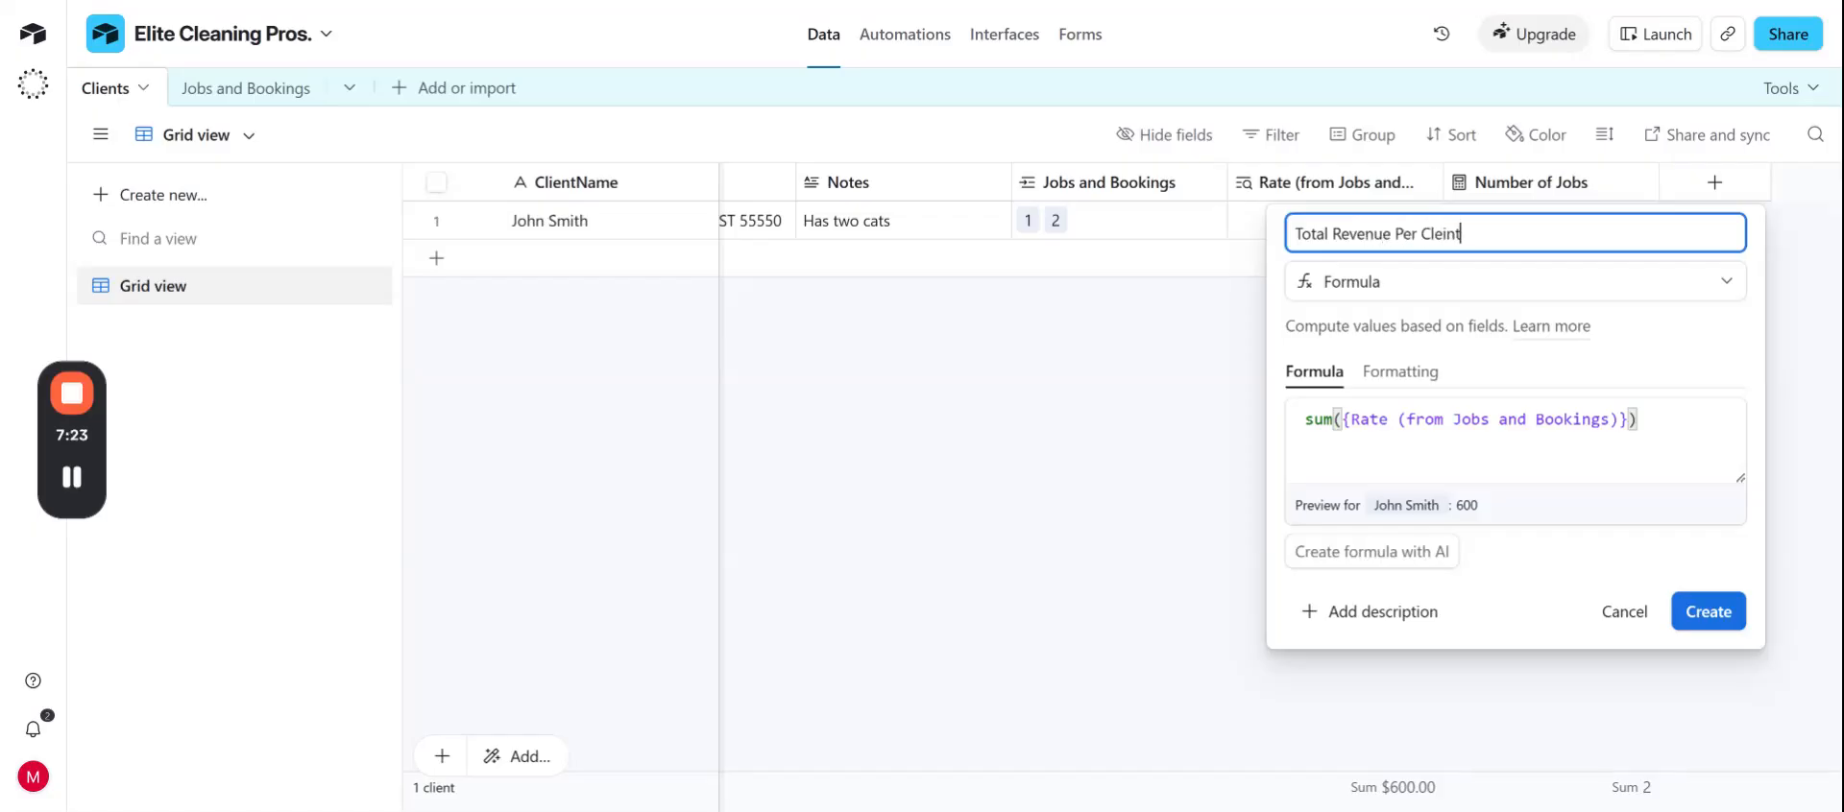
{"action": "key", "text": "BackSpace"}
{"action": "key", "text": "BackSpace"}
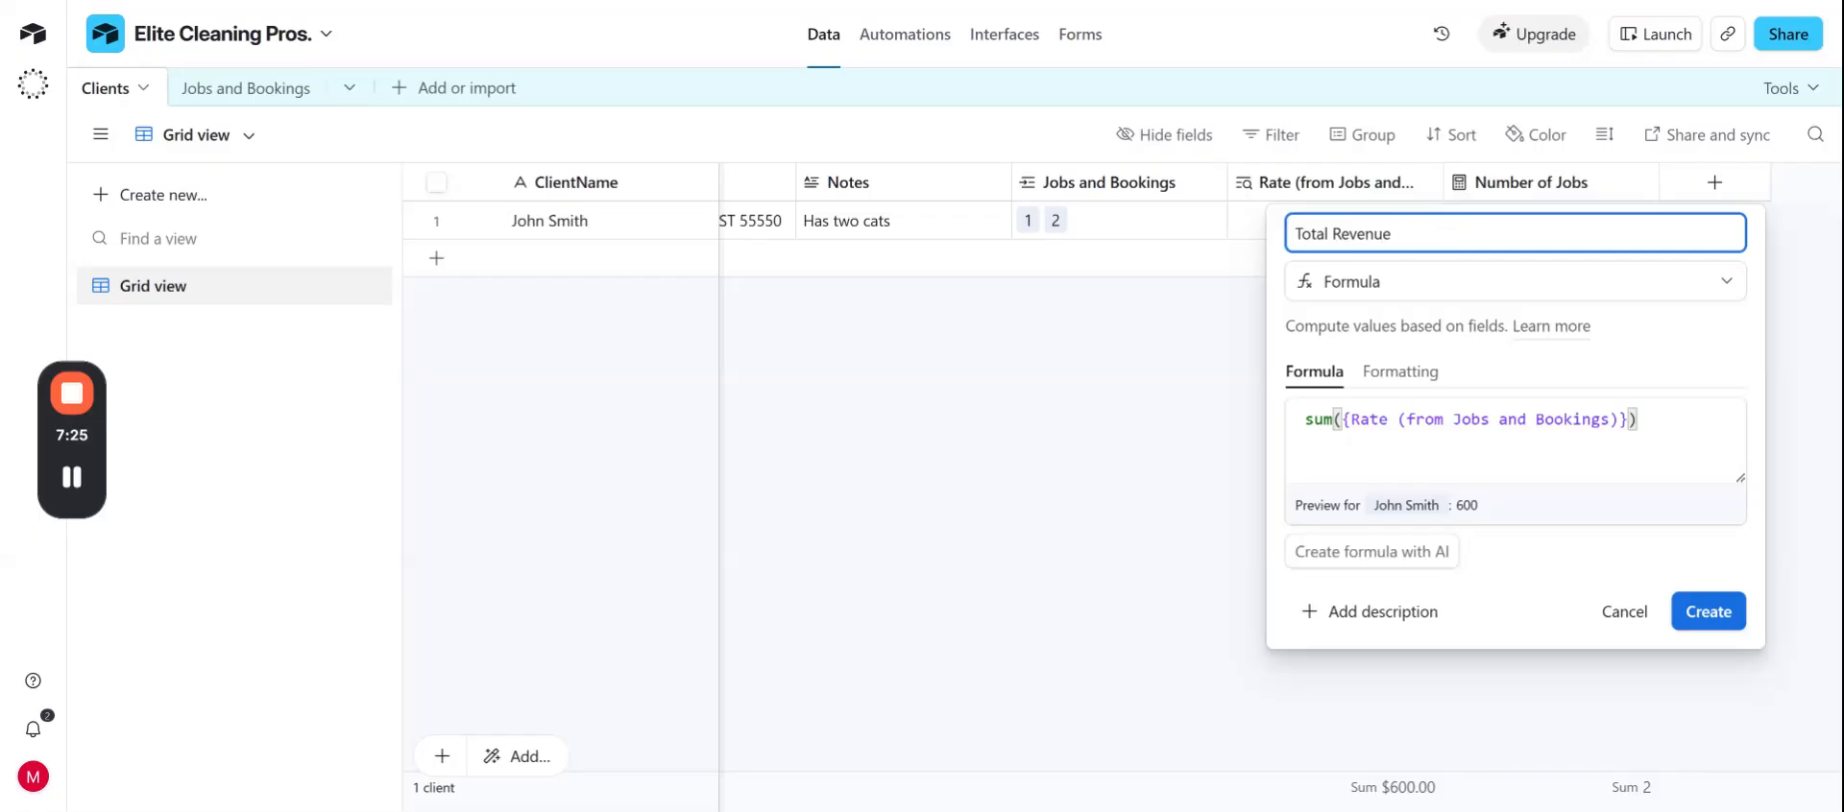
{"action": "left_click", "coordinate": [1704, 638]}
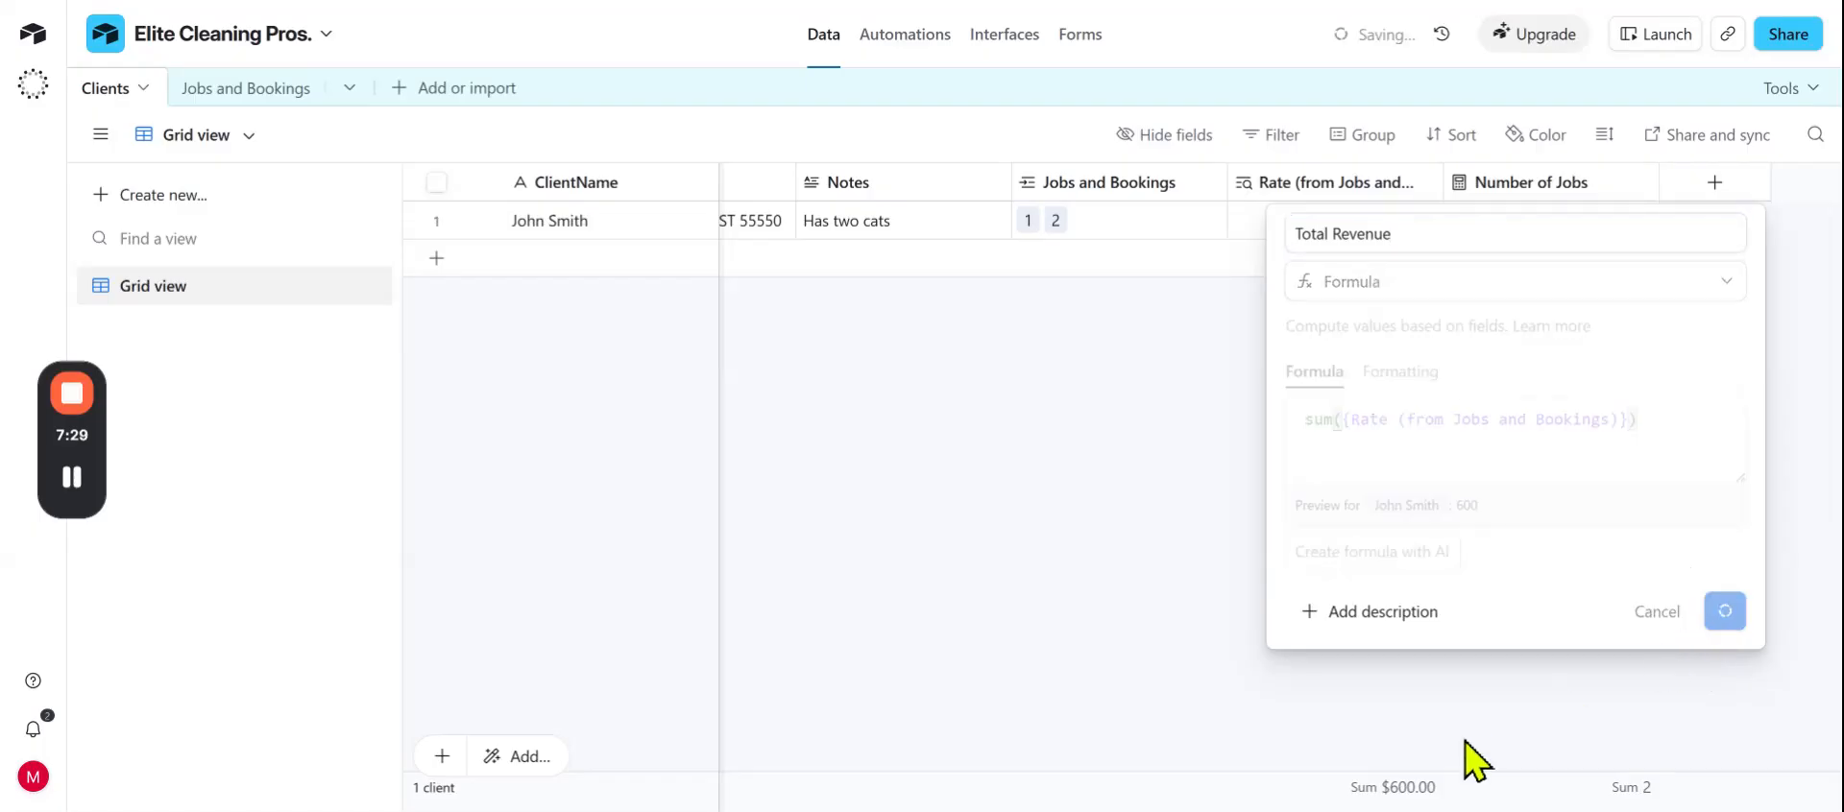
- Hide the Rate (from Jobs and Bookings) lookup field and the Jobs and Bookings link field in the Clients grid view
{"action": "scroll", "coordinate": [1383, 803], "scroll_direction": "left", "scroll_amount": 5}
{"action": "scroll", "coordinate": [1338, 796], "scroll_direction": "right", "scroll_amount": 5}
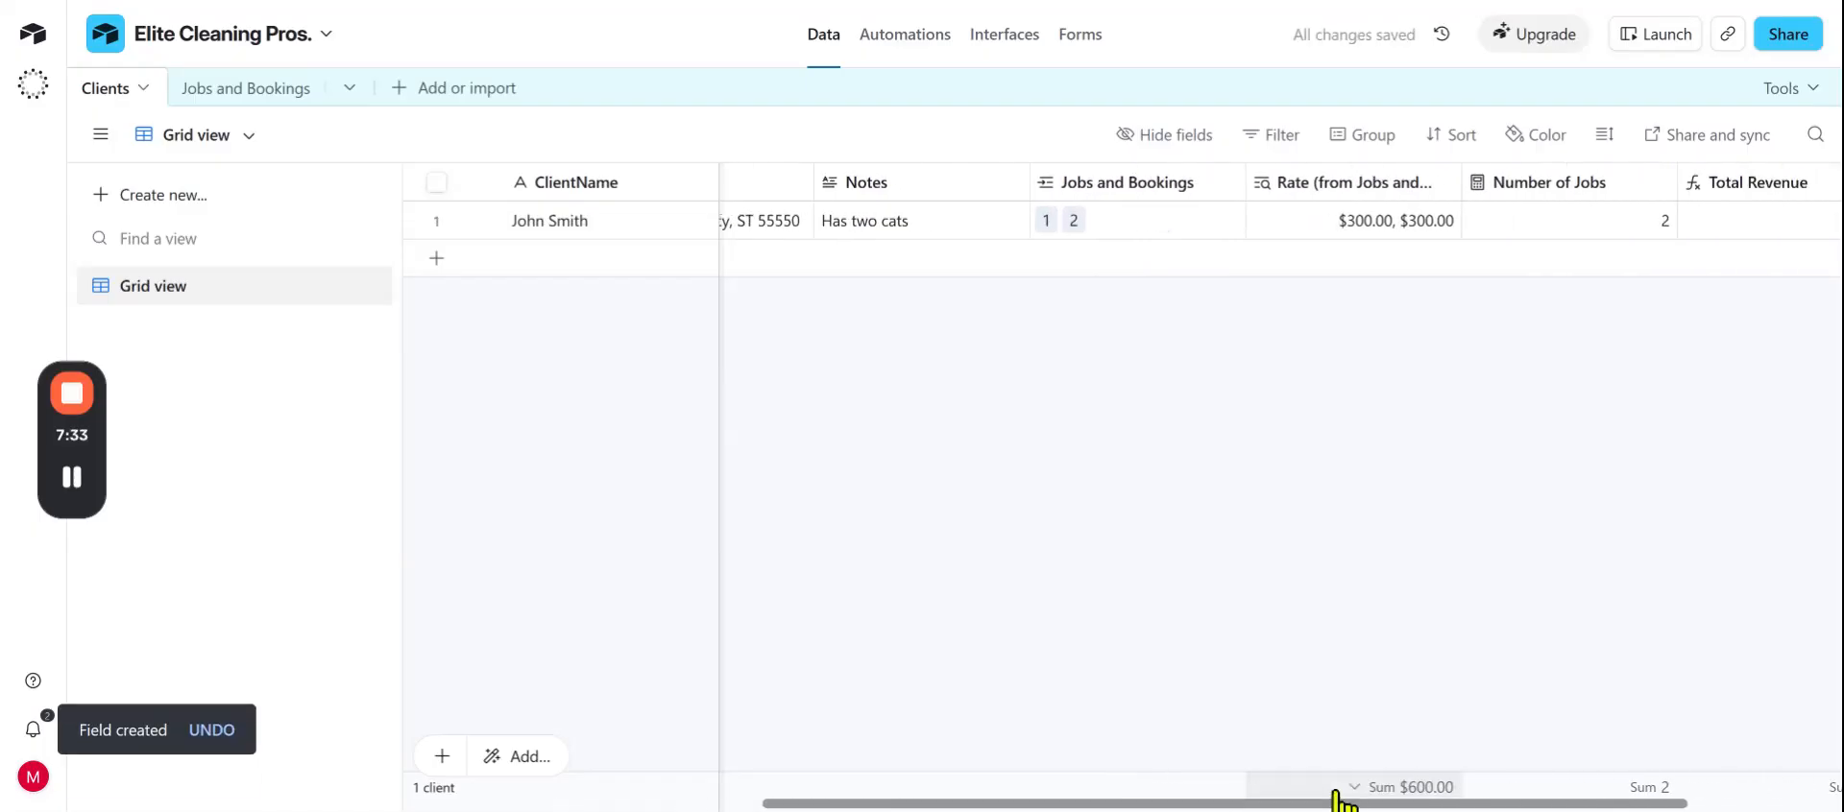
{"action": "left_click", "coordinate": [1437, 184]}
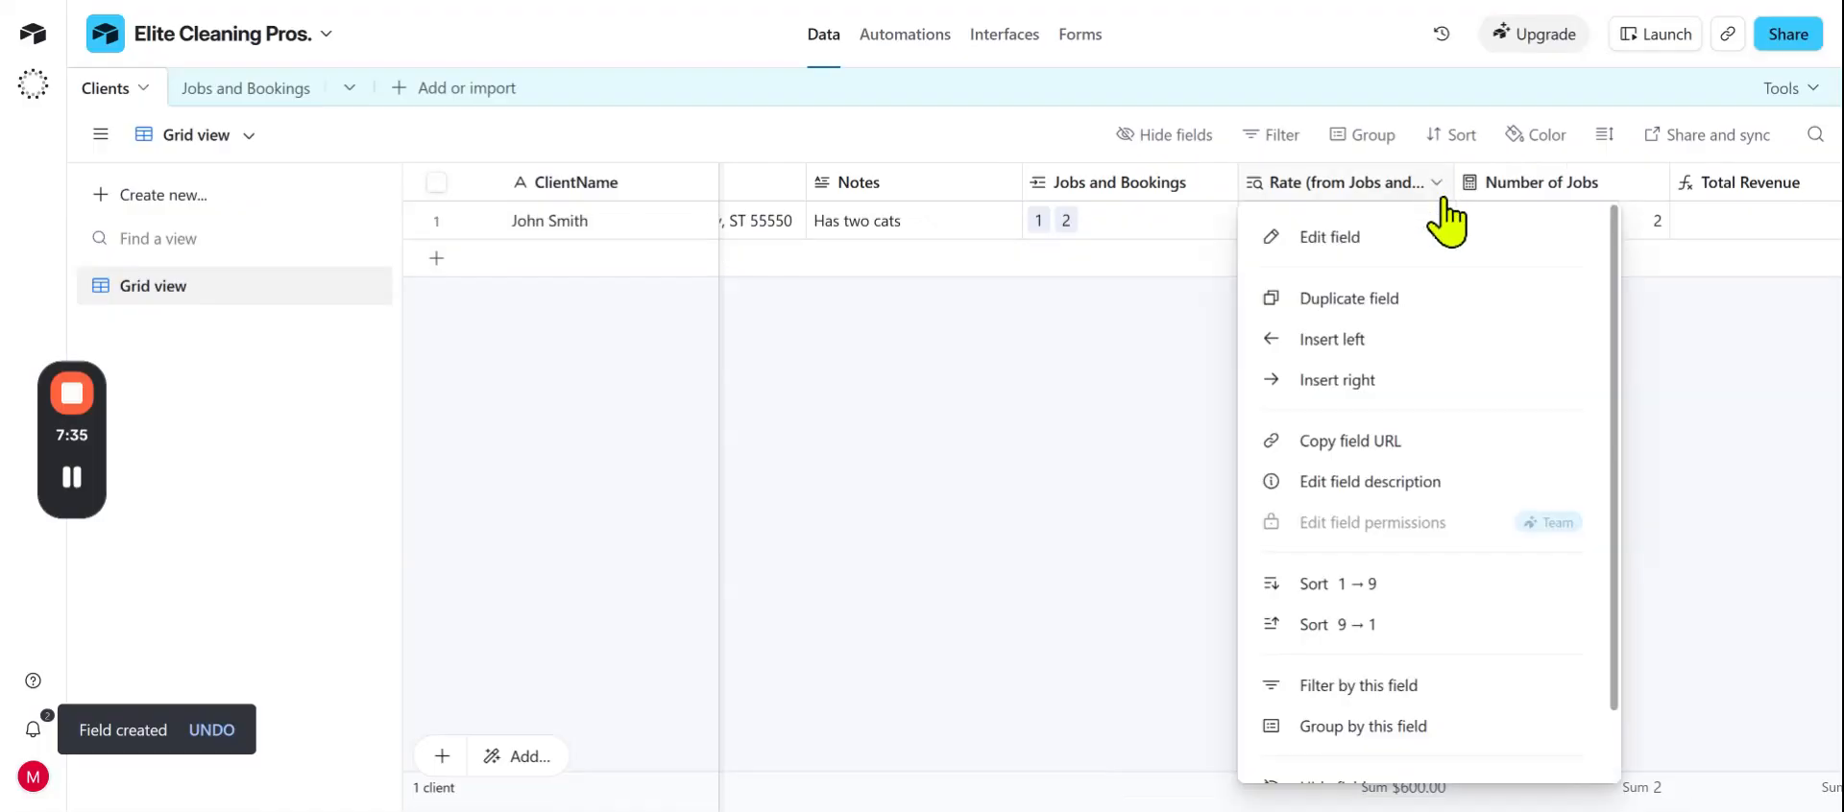
{"action": "scroll", "coordinate": [1416, 748], "scroll_direction": "down", "scroll_amount": 2}
{"action": "left_click", "coordinate": [1382, 715]}
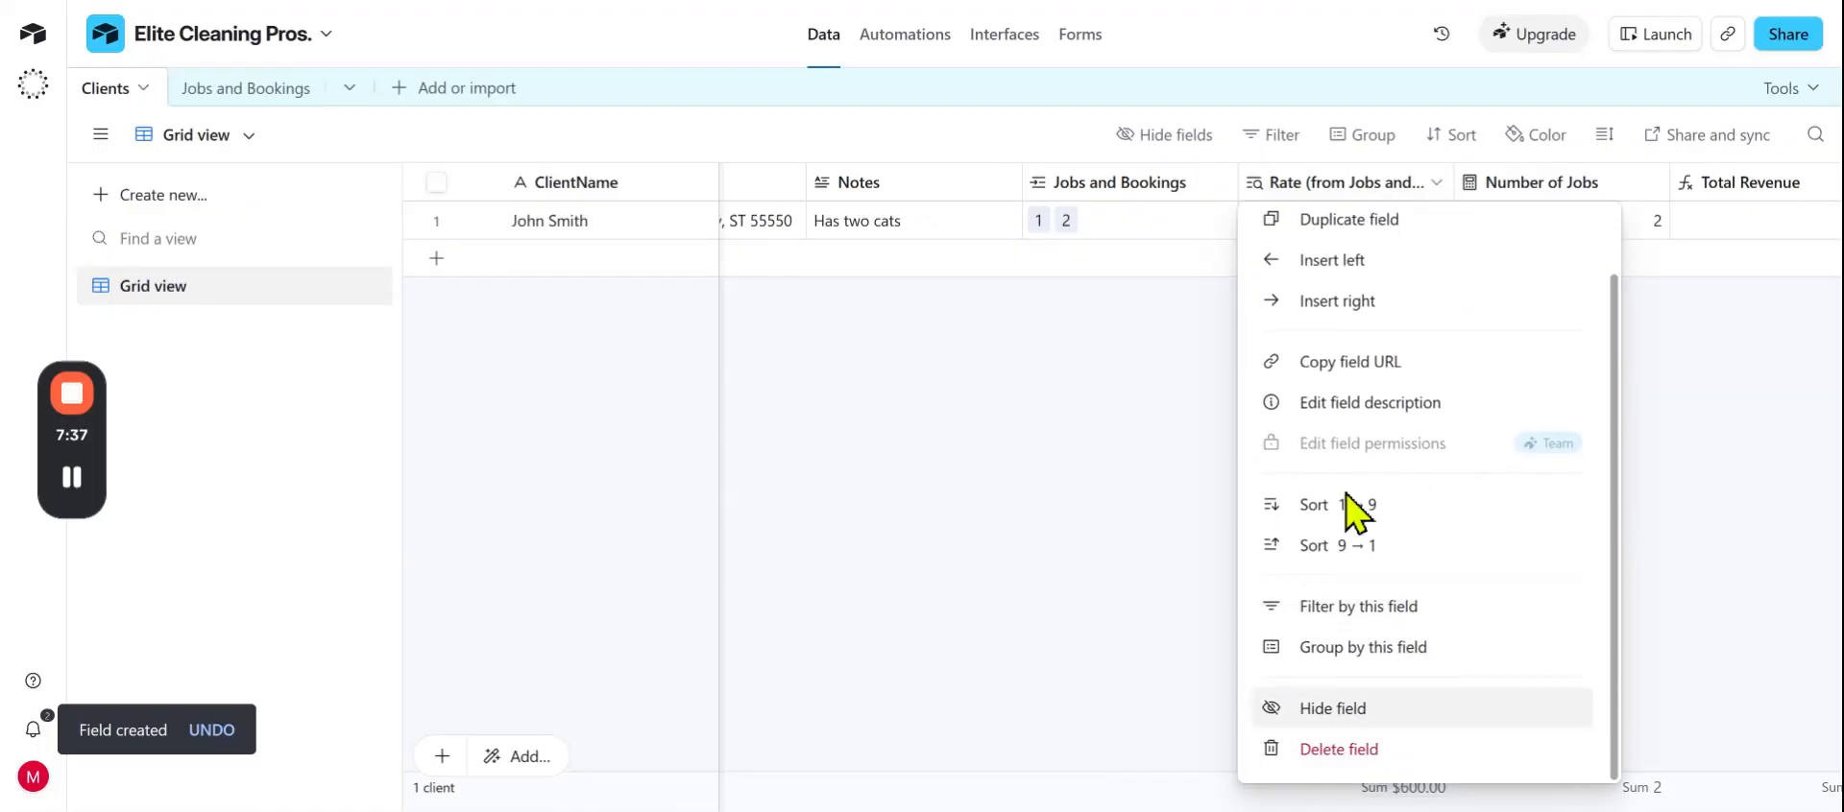
{"action": "left_click", "coordinate": [1219, 182]}
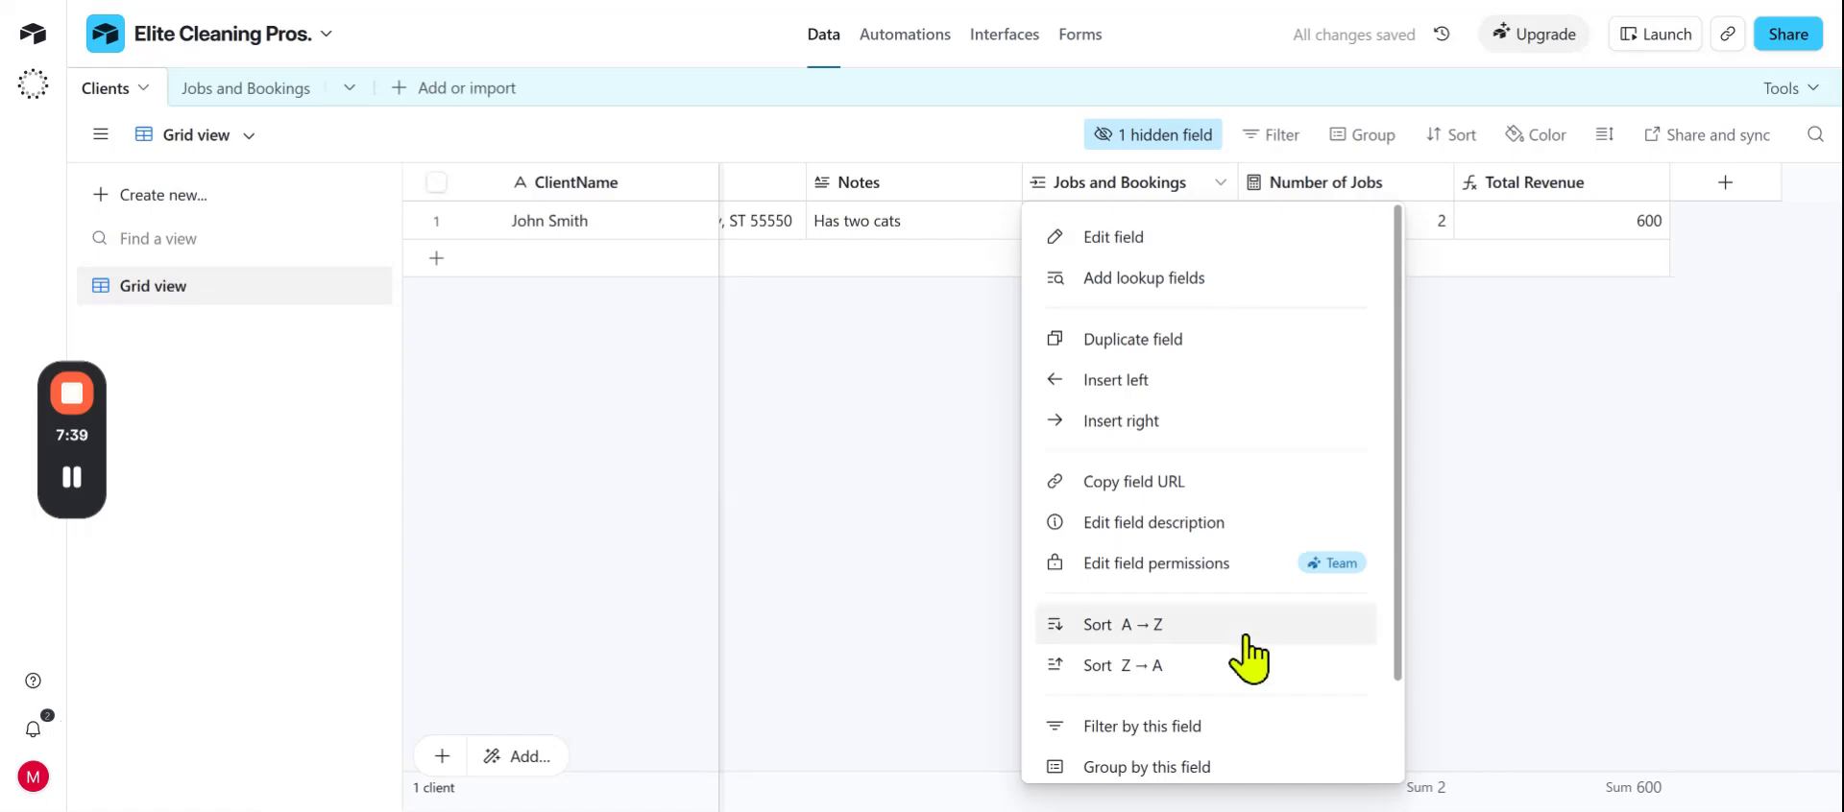
{"action": "scroll", "coordinate": [1247, 650], "scroll_direction": "down", "scroll_amount": 2}
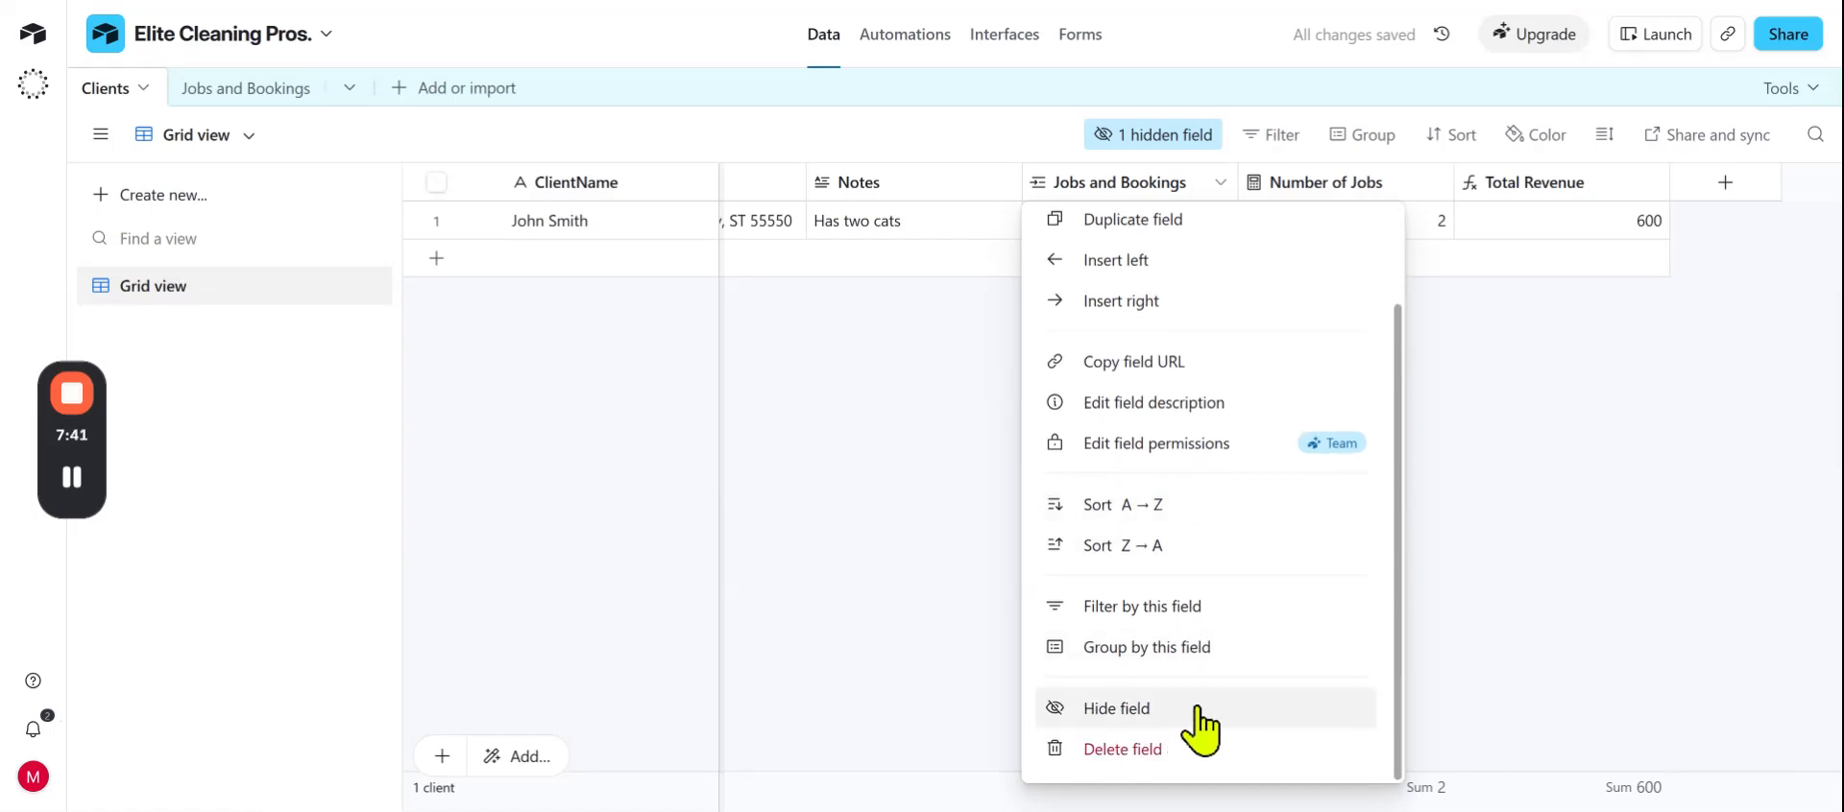
{"action": "left_click", "coordinate": [1196, 712]}
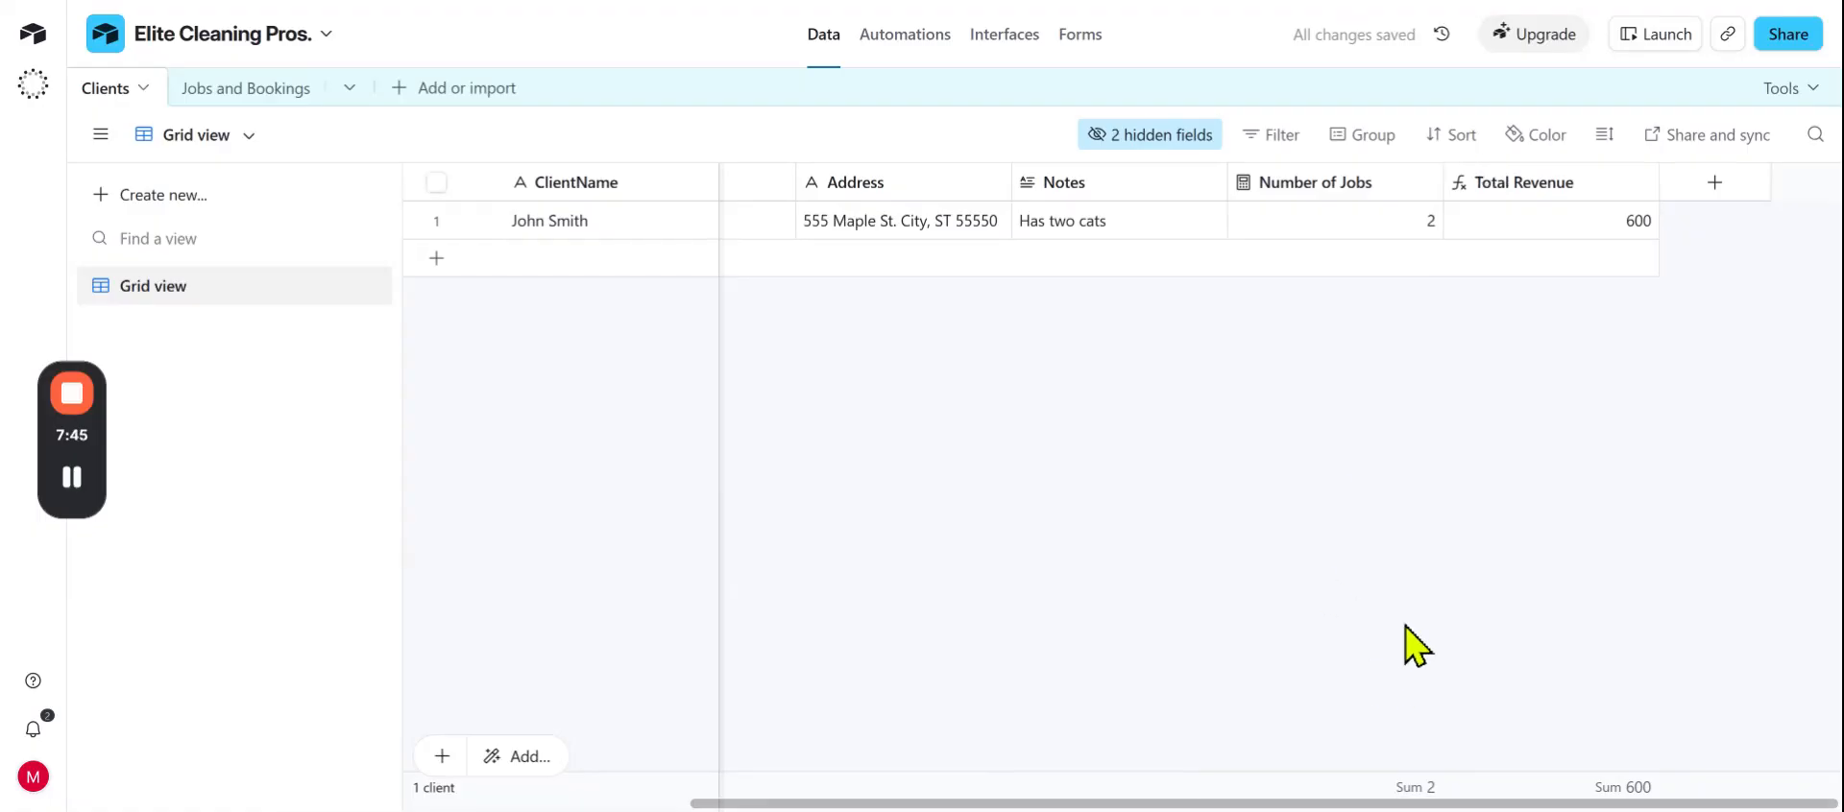
- Review the Clients fields and compare them with the Status, Rate and ClientName fields in the Jobs and Bookings table
{"action": "mouse_move", "coordinate": [1027, 809]}
{"action": "left_mouse_down"}
{"action": "mouse_move", "coordinate": [688, 796]}
{"action": "mouse_move", "coordinate": [992, 807]}
{"action": "left_mouse_up"}
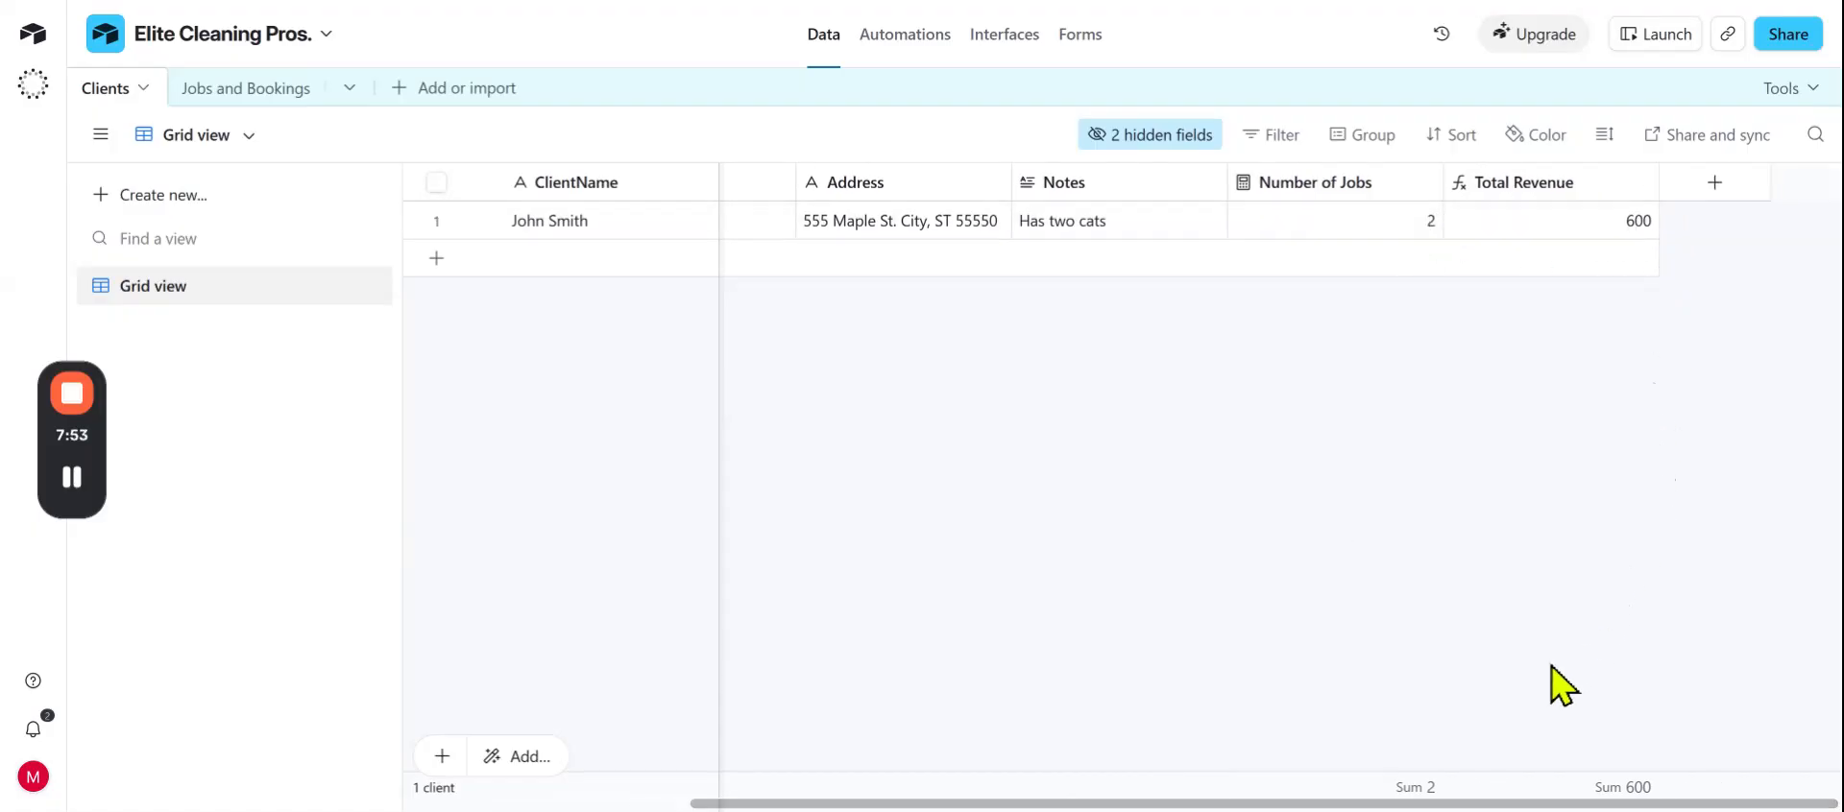
{"action": "left_click", "coordinate": [235, 89]}
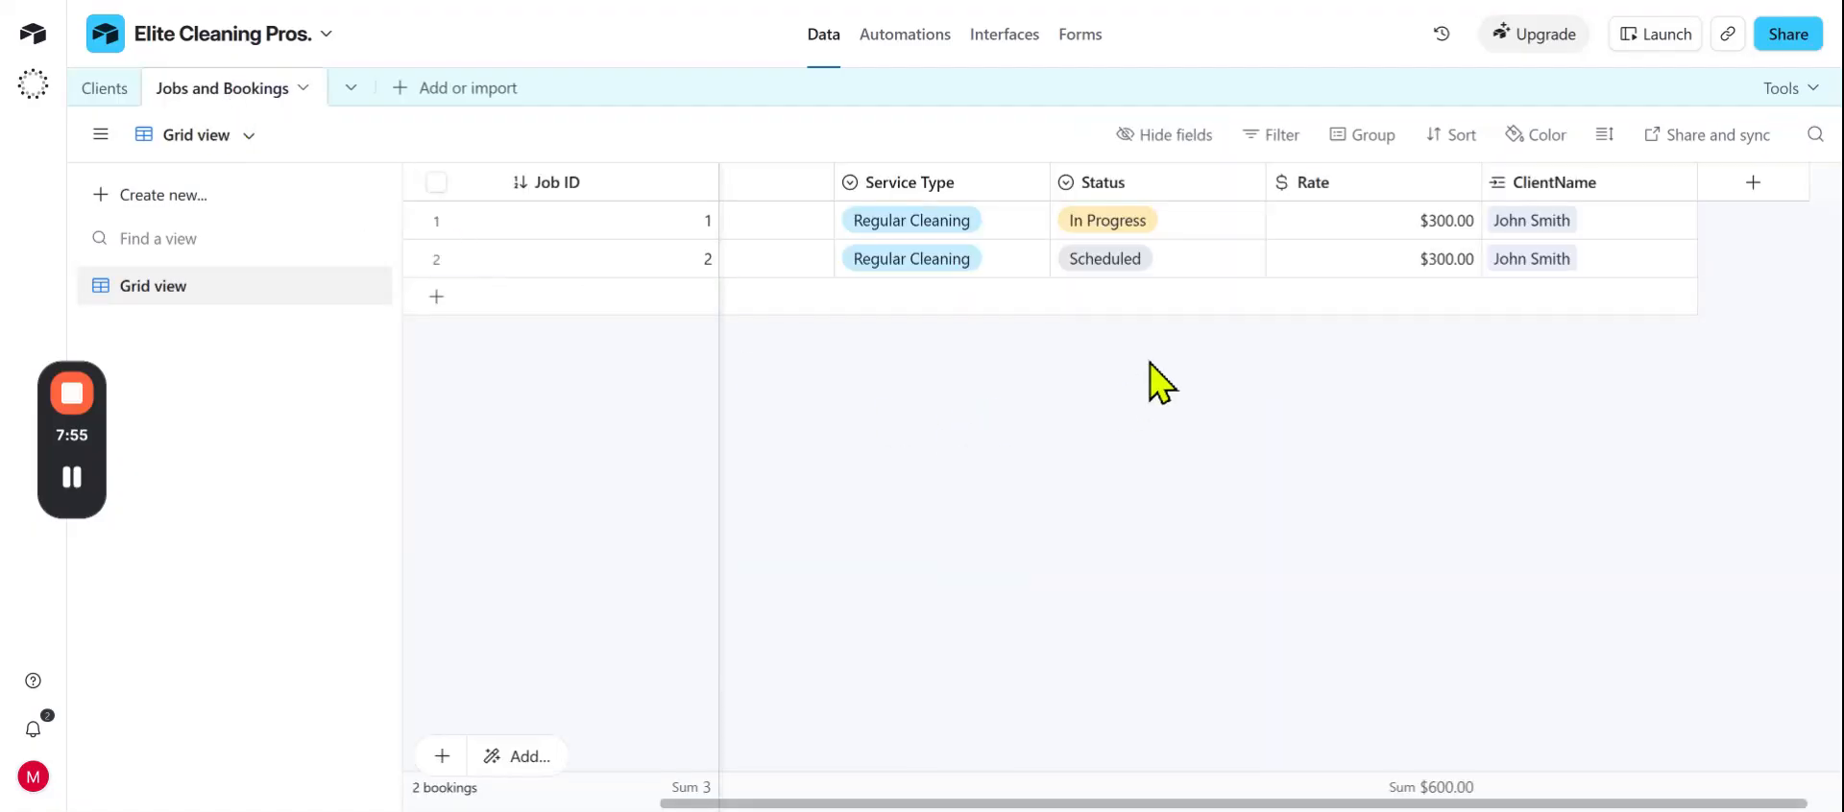
{"action": "left_click_drag", "start_coordinate": [975, 804], "coordinate": [1205, 797]}
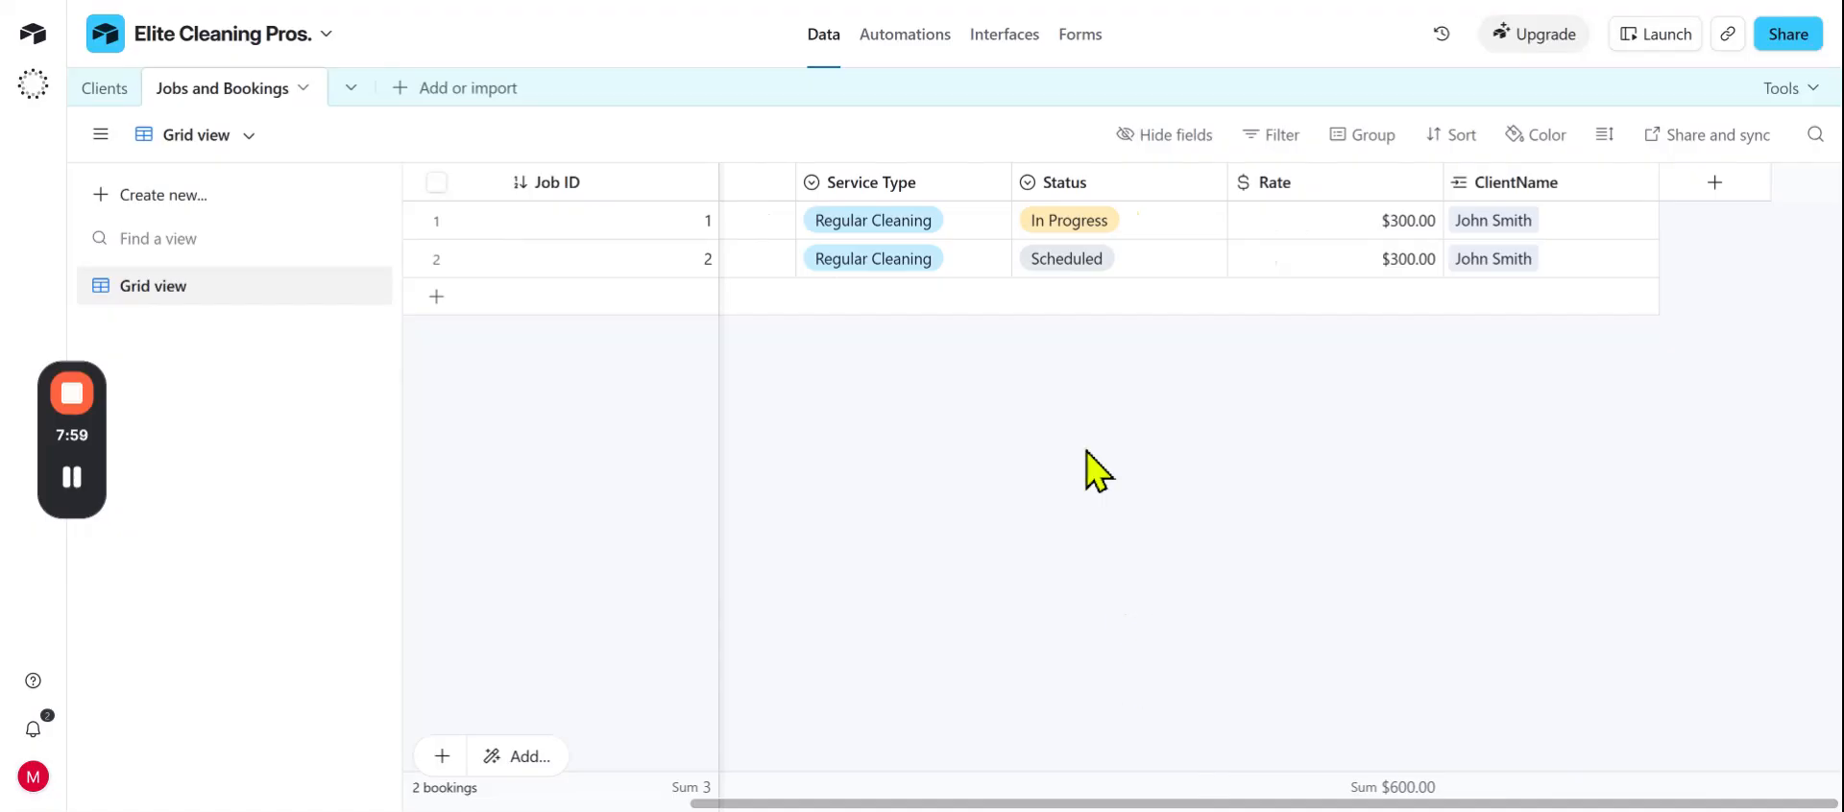